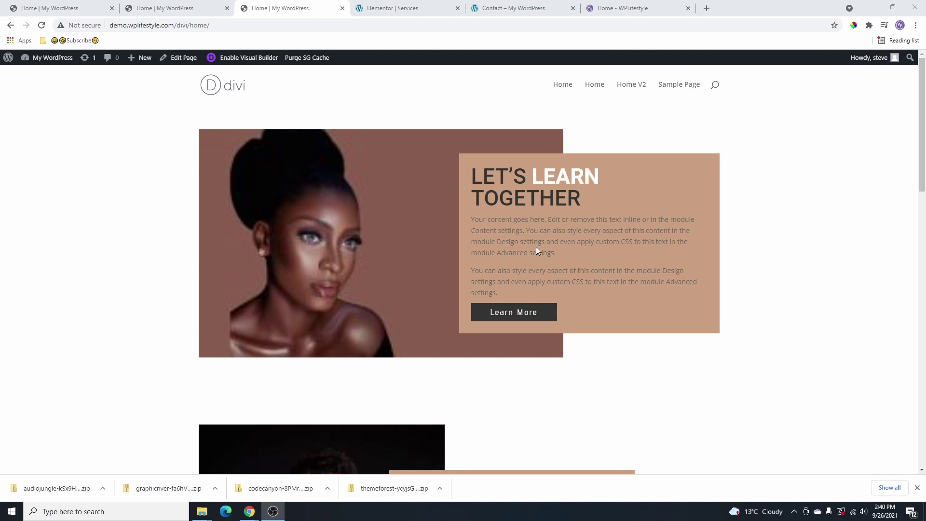
# Resize the browser window to preview the page at tablet and phone widths.
pyautogui.scroll(-15, 567, 249)
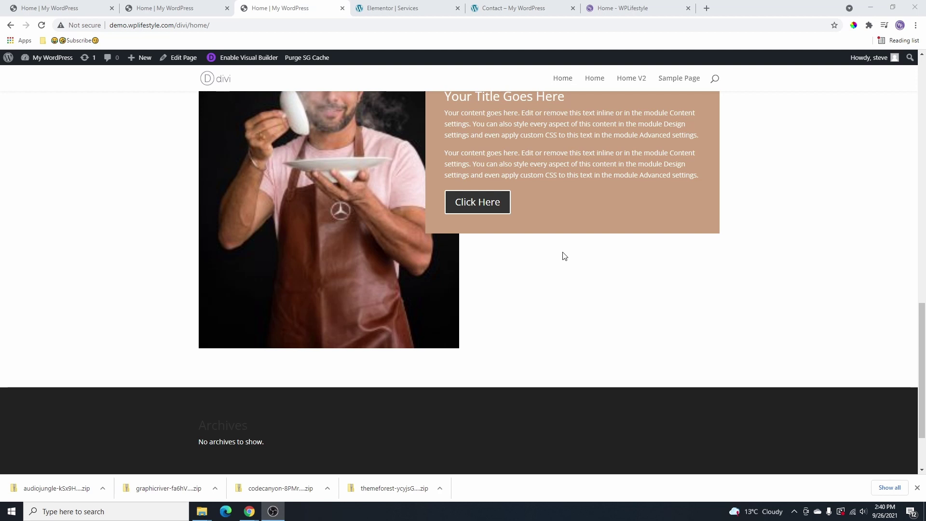
pyautogui.press('super+Down')
pyautogui.moveTo(509, 169); pyautogui.dragTo(547, 212)
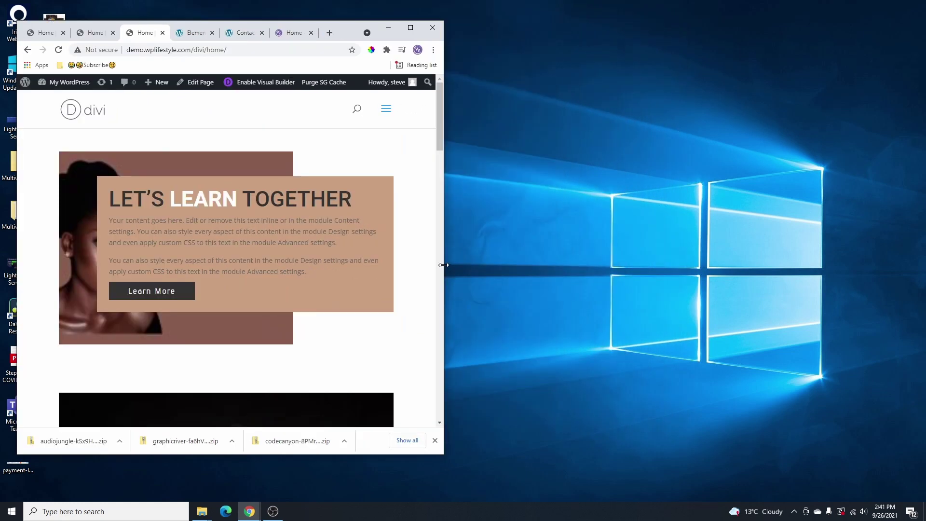
pyautogui.moveTo(442, 263); pyautogui.dragTo(258, 259)
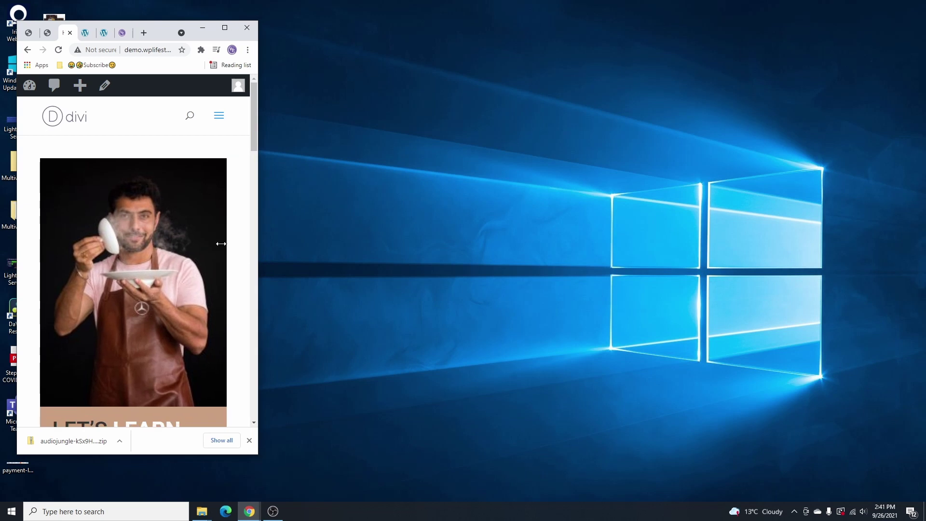
pyautogui.scroll(-2, 121, 269)
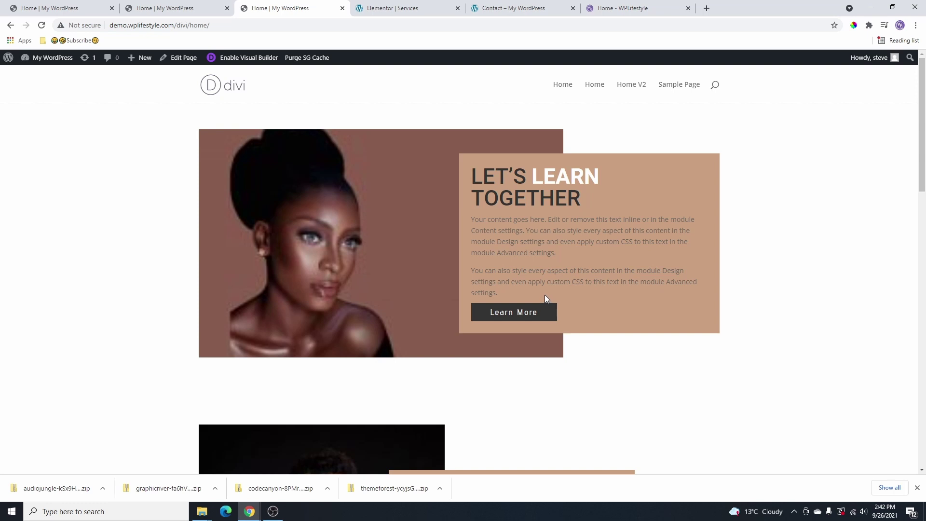
# Switch to the home page in the visual builder, save it, and scroll to the bottom.
pyautogui.click(169, 9)
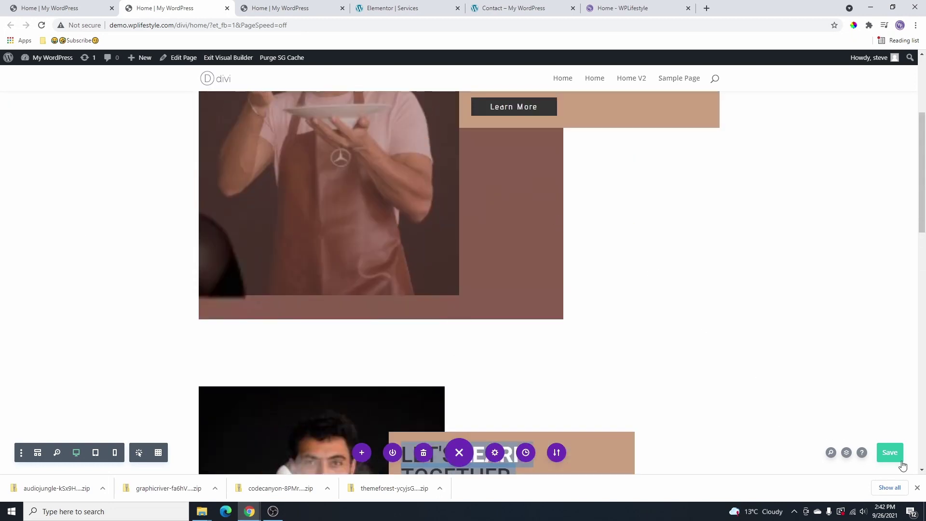
pyautogui.click(900, 461)
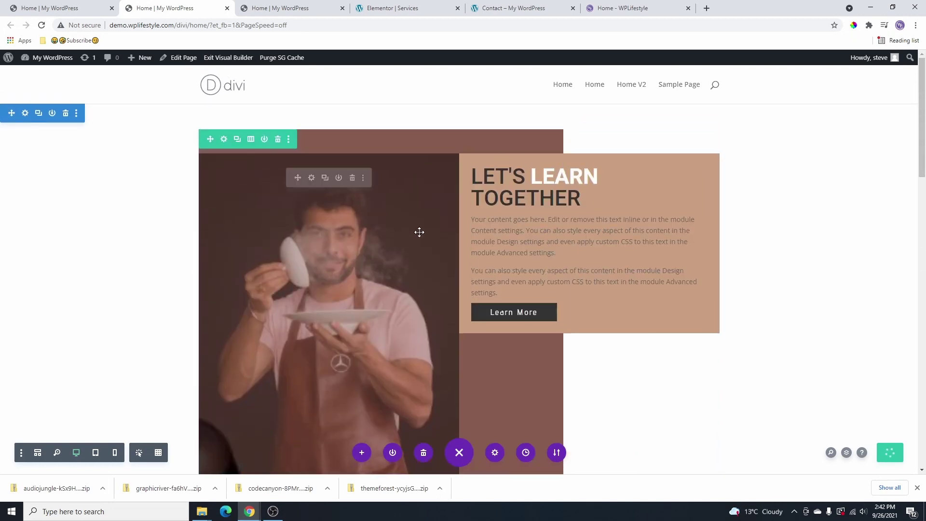
pyautogui.scroll(-10, 579, 289)
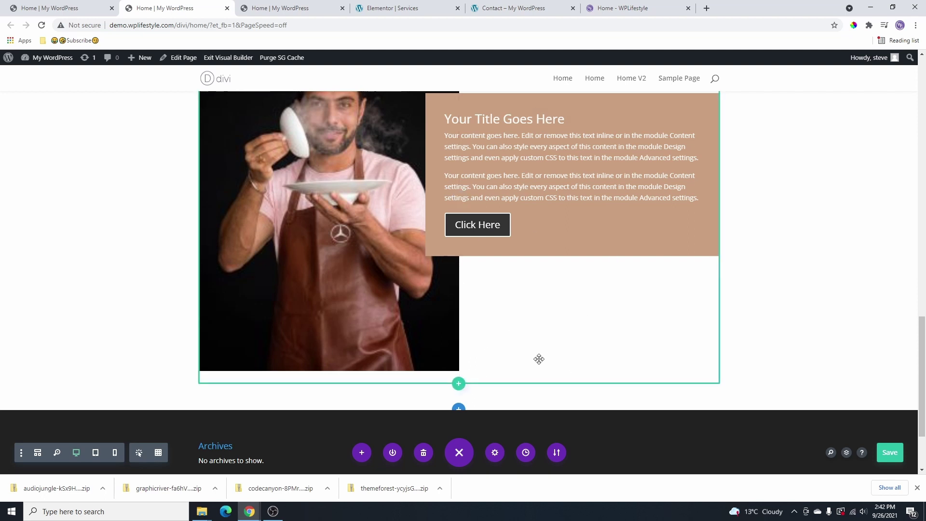
pyautogui.scroll(3, 532, 356)
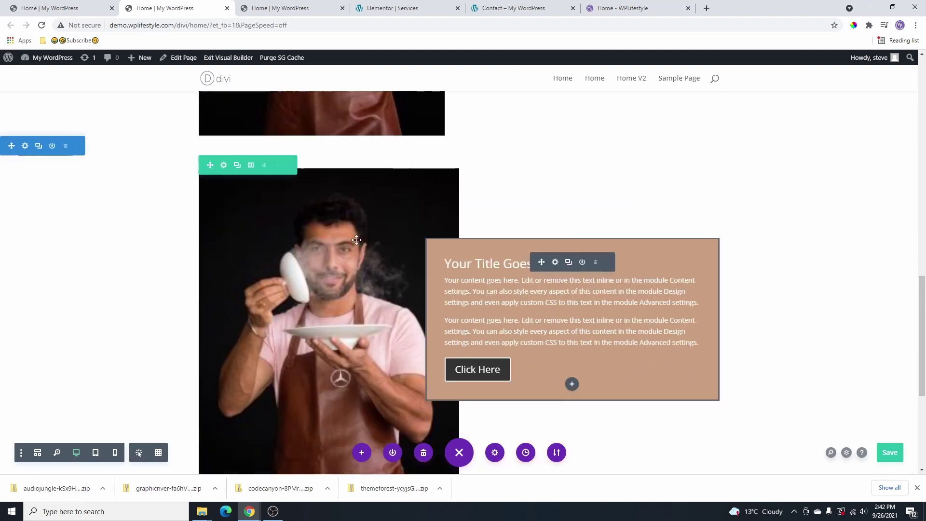
pyautogui.scroll(-2, 458, 295)
pyautogui.scroll(3, 454, 241)
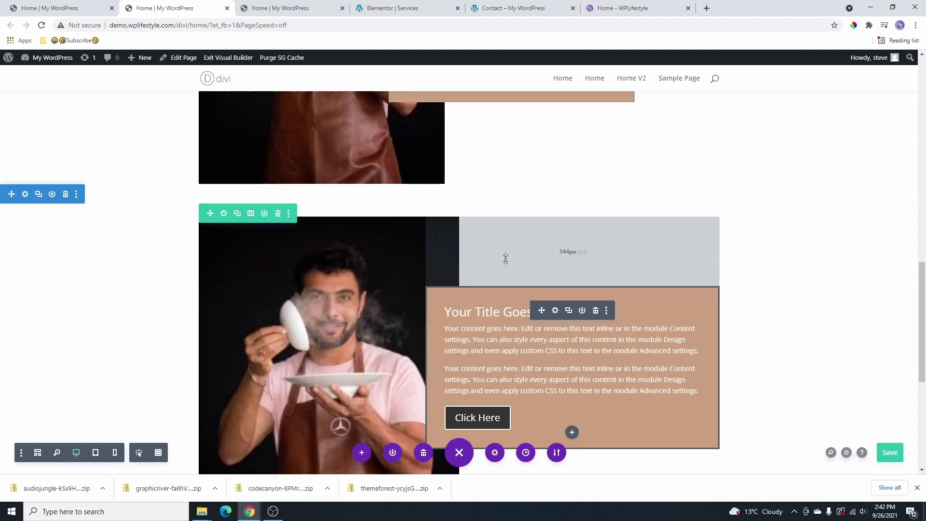
pyautogui.scroll(-6, 343, 303)
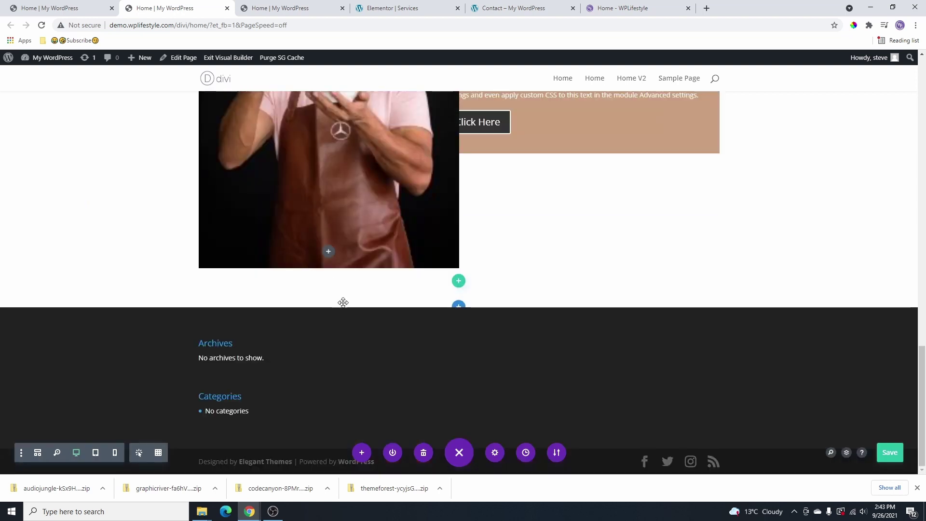
# Add a regular section with a two-column row holding an Image module and a Blurb module.
pyautogui.click(459, 305)
pyautogui.click(401, 274)
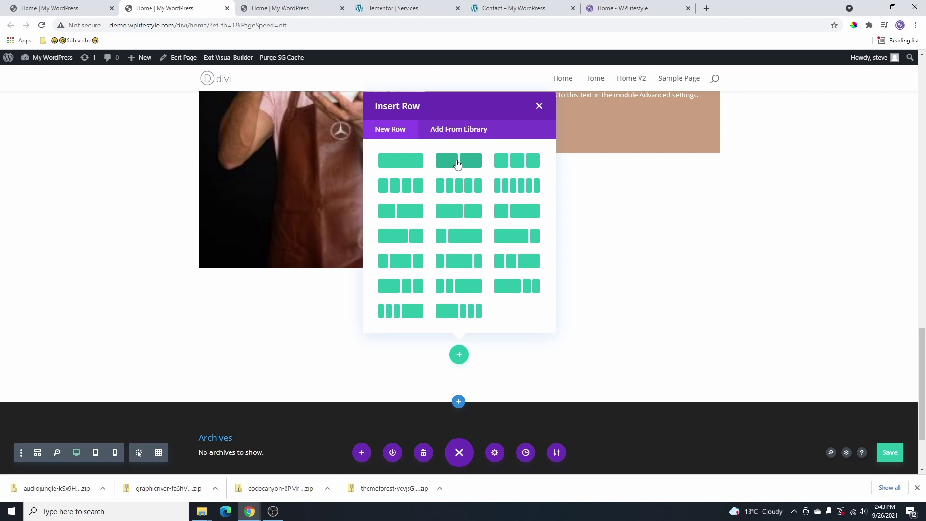
pyautogui.click(458, 165)
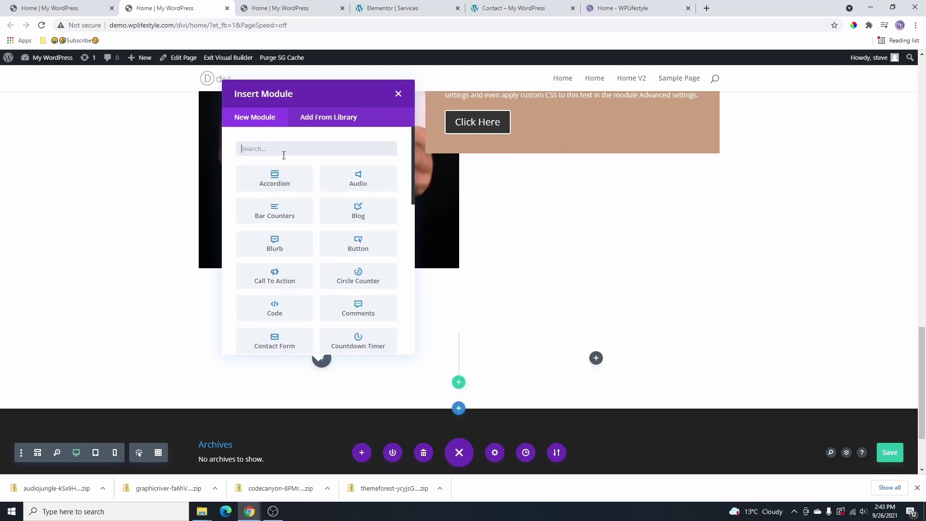
pyautogui.write('im')
pyautogui.click(275, 212)
pyautogui.click(596, 214)
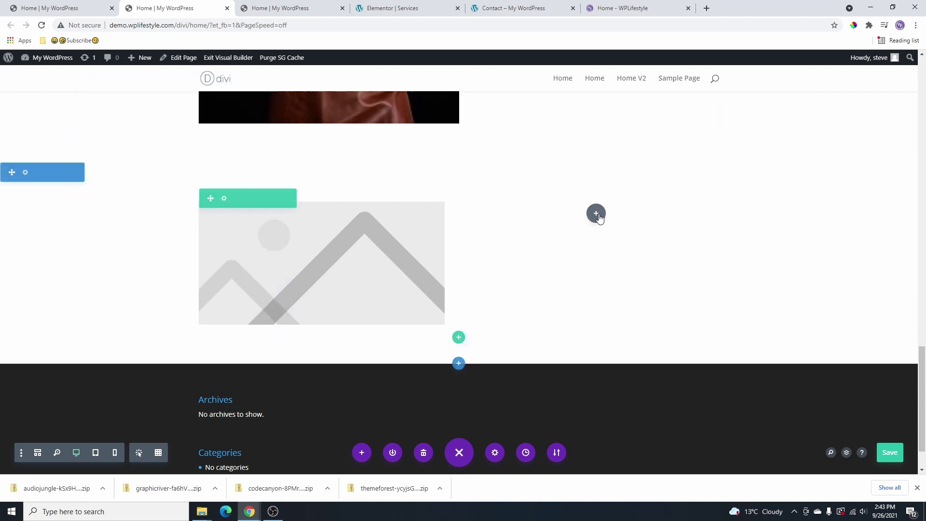
pyautogui.click(597, 214)
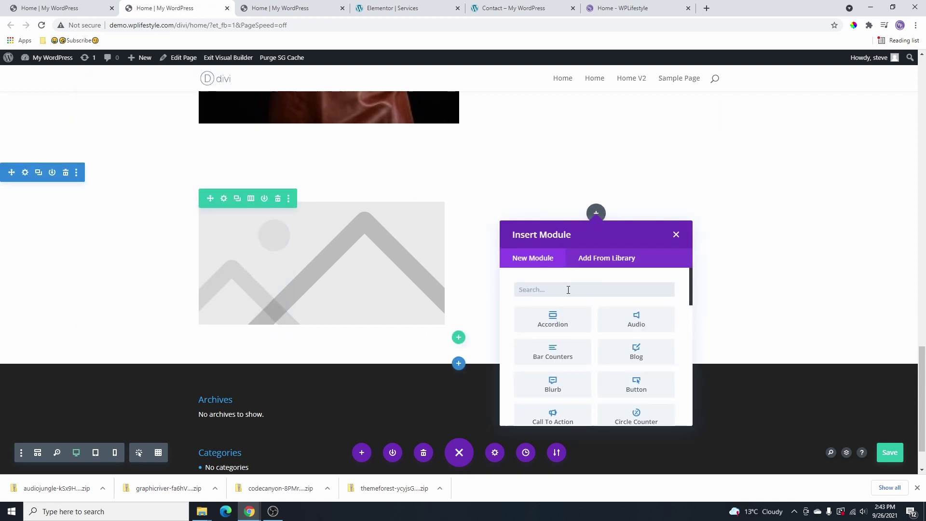
pyautogui.click(553, 384)
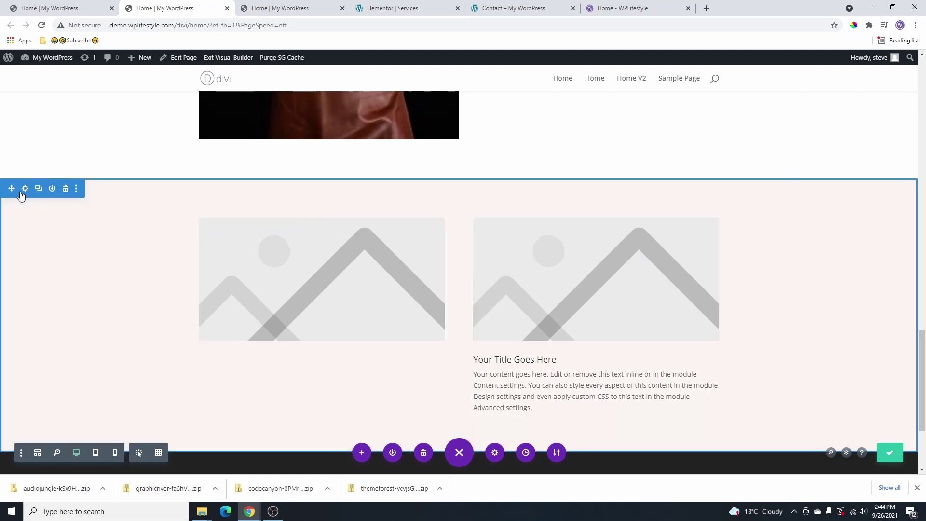
# Give the new section a pale-pink background in its section settings.
pyautogui.click(24, 188)
pyautogui.click(182, 263)
pyautogui.scroll(-3, 215, 273)
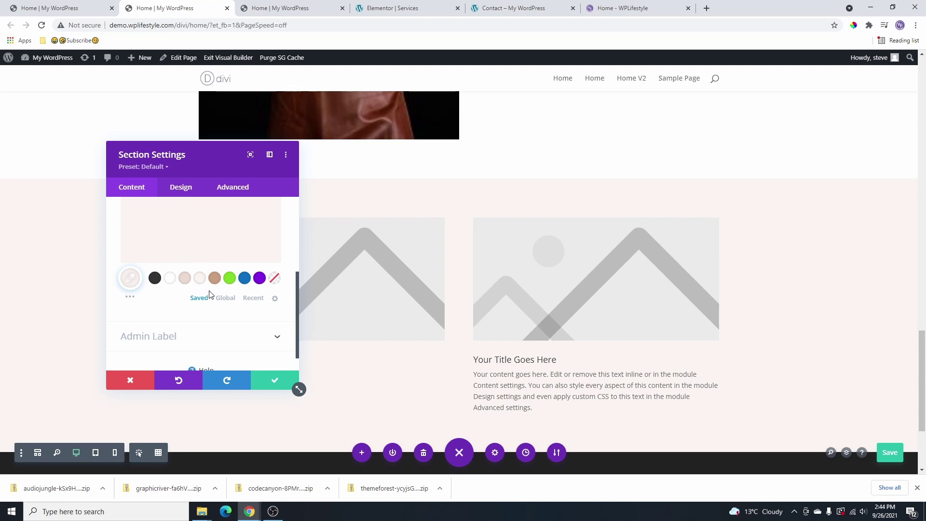
pyautogui.click(275, 381)
pyautogui.scroll(1, 482, 309)
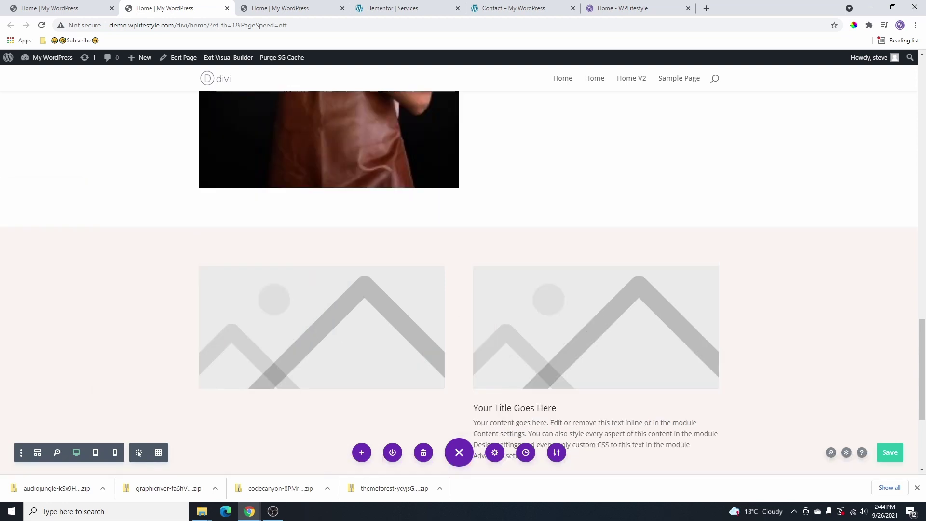
pyautogui.scroll(5, 847, 334)
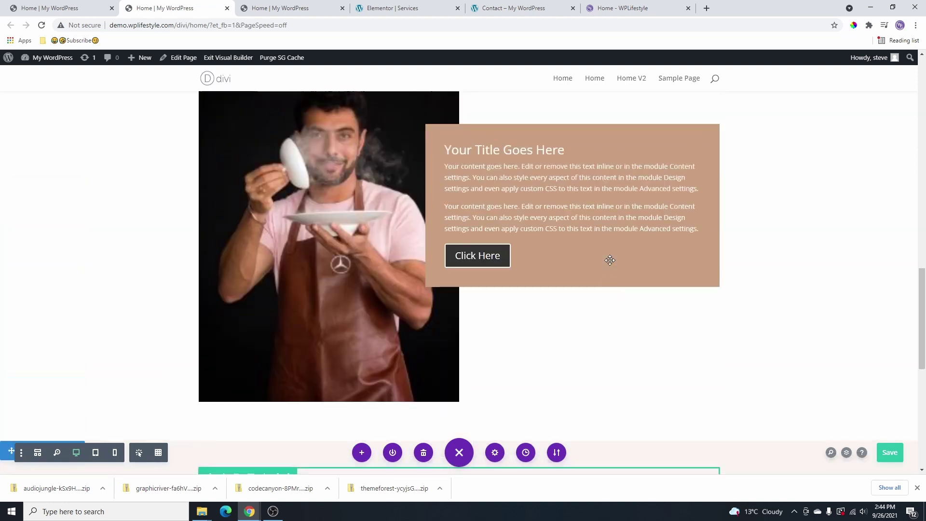
pyautogui.scroll(-7, 610, 258)
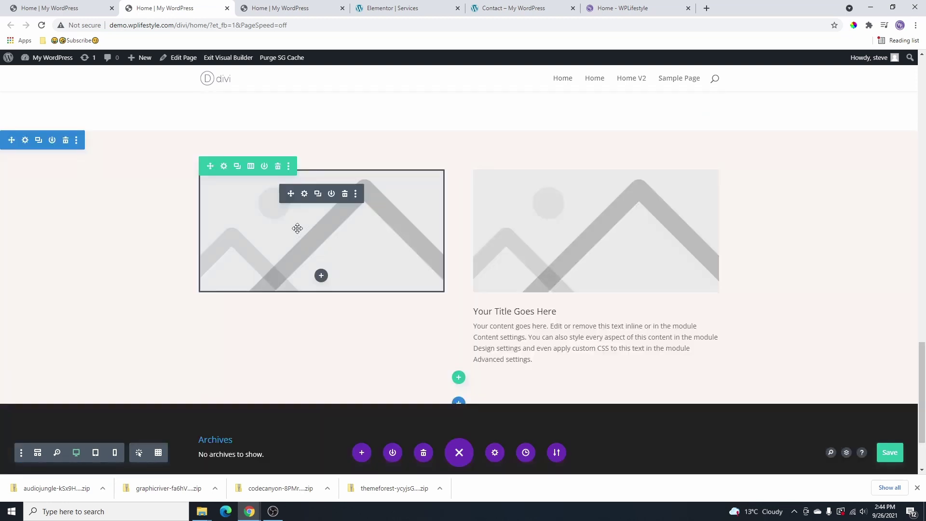
# Set the left image module's image to the aproned man photo from the media library.
pyautogui.click(304, 194)
pyautogui.click(230, 295)
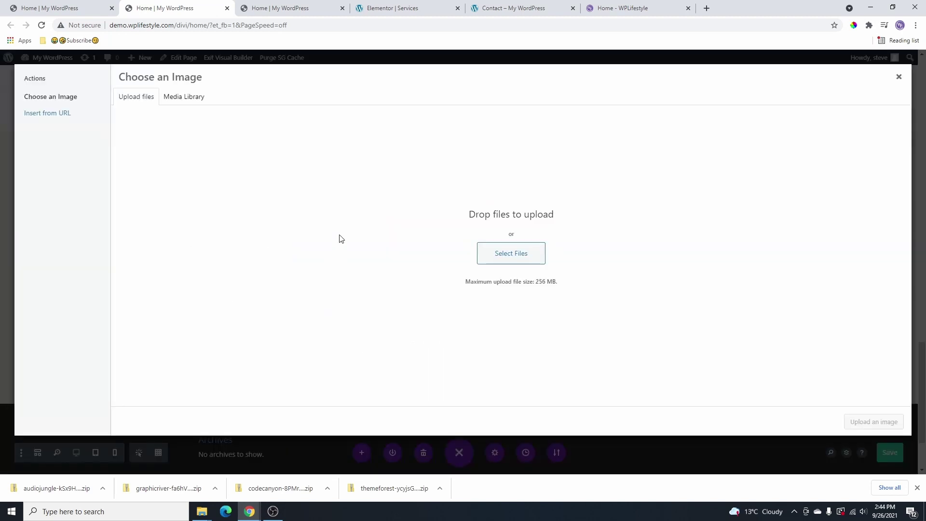
pyautogui.press('Escape')
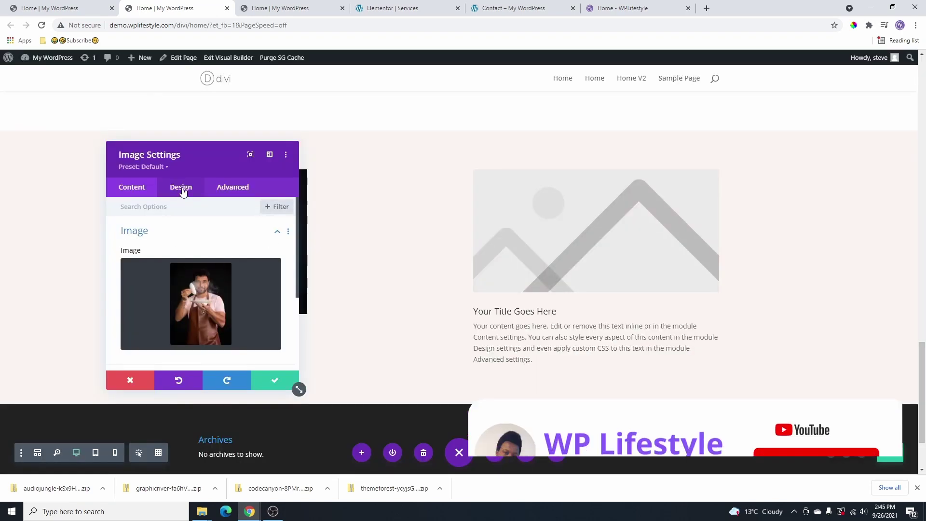
# Enable Force Fullwidth under the image's Design sizing and save the module.
pyautogui.click(181, 189)
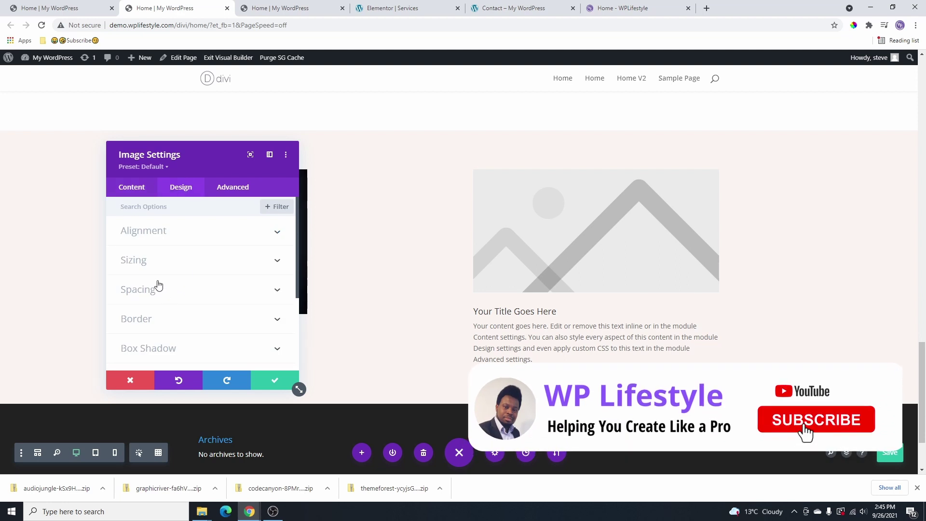
pyautogui.click(161, 263)
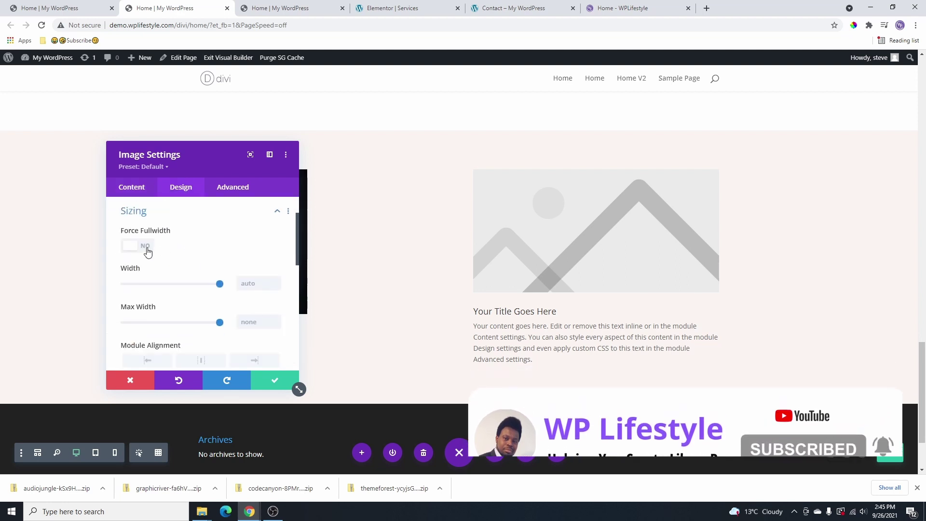
pyautogui.click(145, 246)
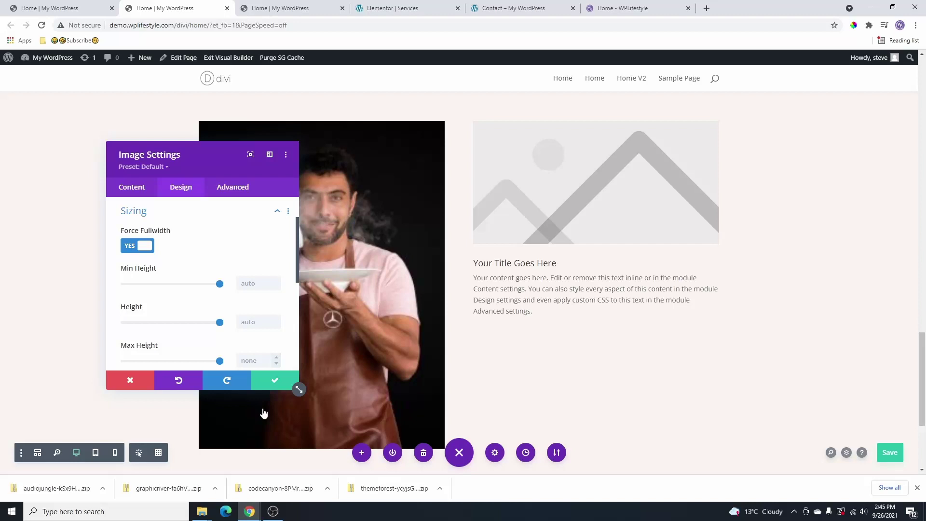
pyautogui.click(282, 382)
pyautogui.scroll(2, 562, 292)
pyautogui.scroll(-1, 562, 293)
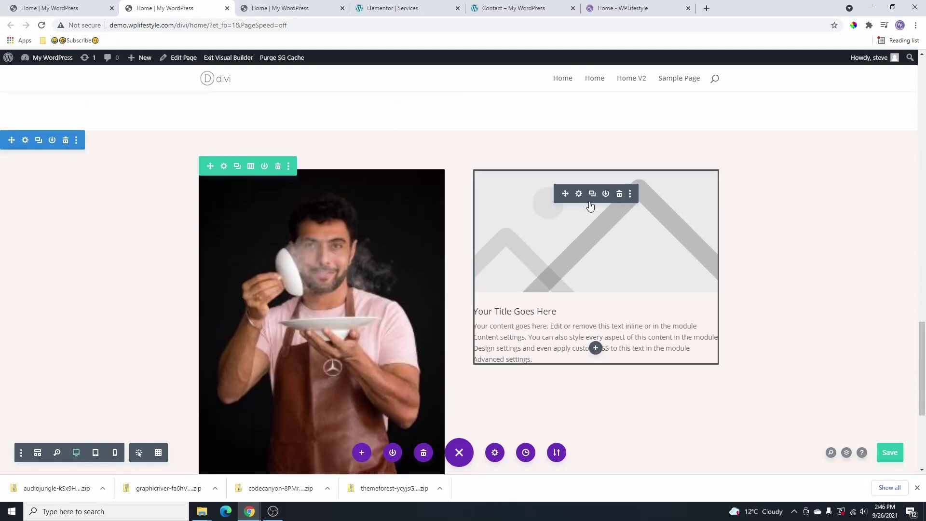
# Replace the right column's blurb with a Call To Action module, saving the page.
pyautogui.click(620, 195)
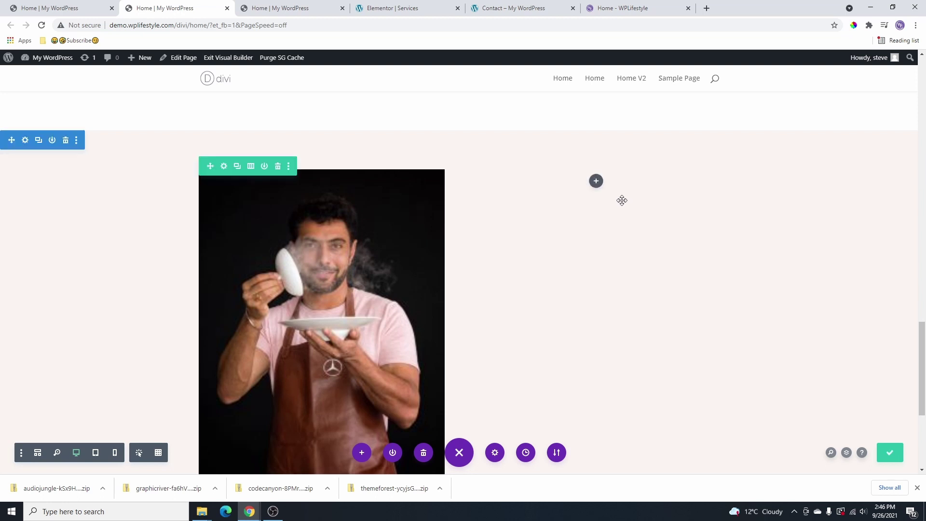
pyautogui.hotkey('ctrl', 's')
pyautogui.click(597, 181)
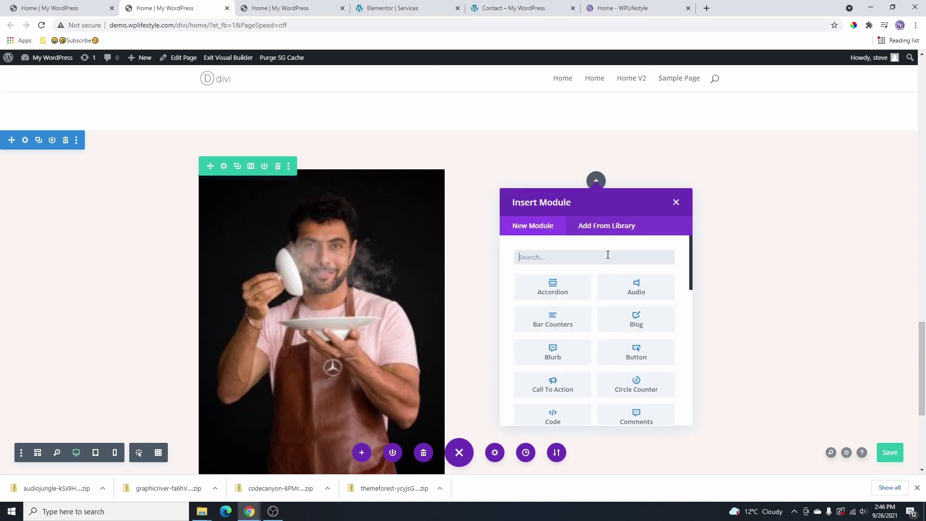
pyautogui.click(548, 391)
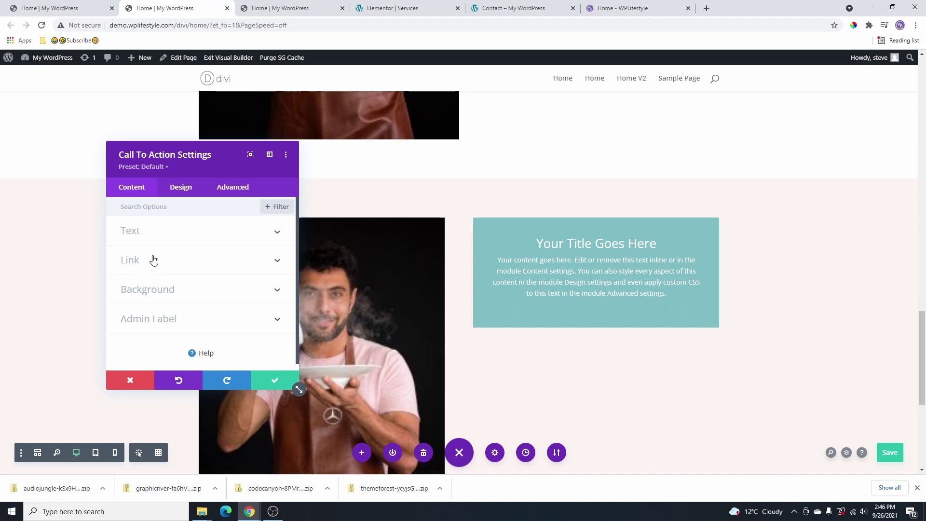
# Set the call-to-action button link to '#', then bring up its Design options.
pyautogui.click(154, 260)
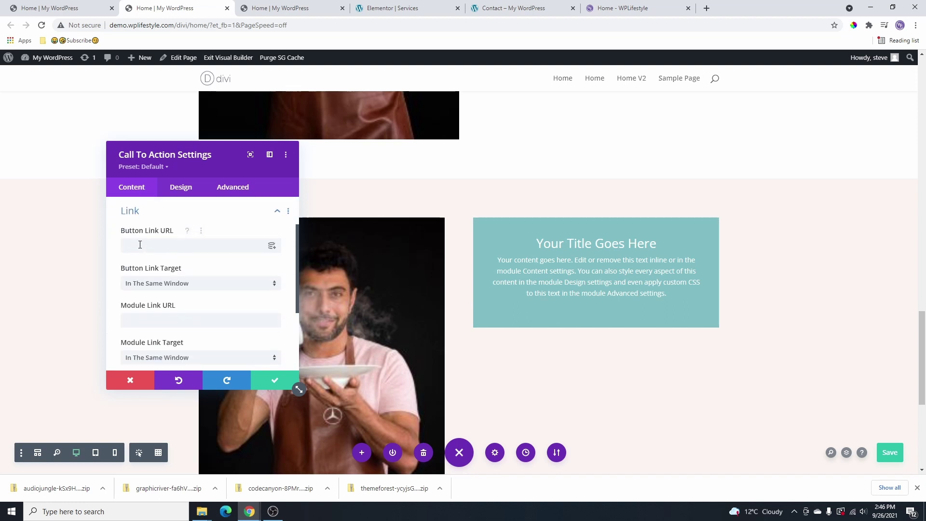
pyautogui.click(152, 246)
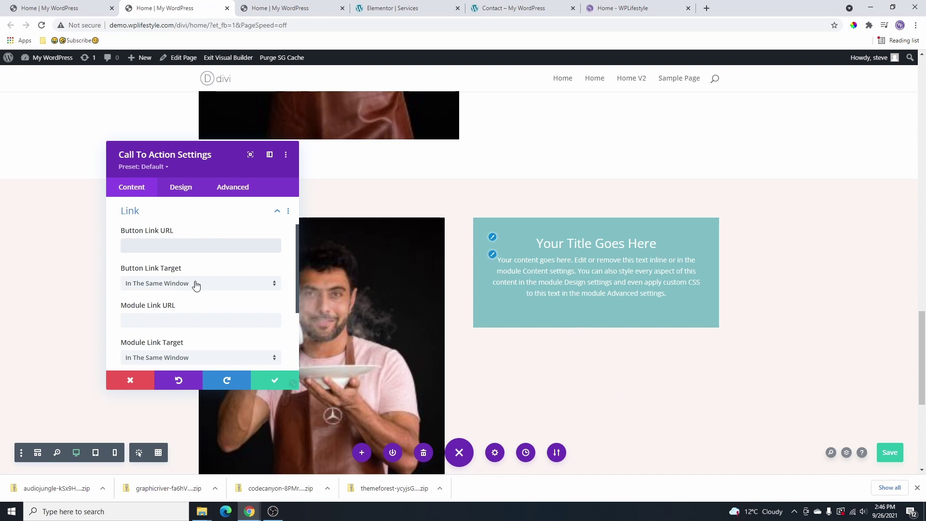
pyautogui.write('#')
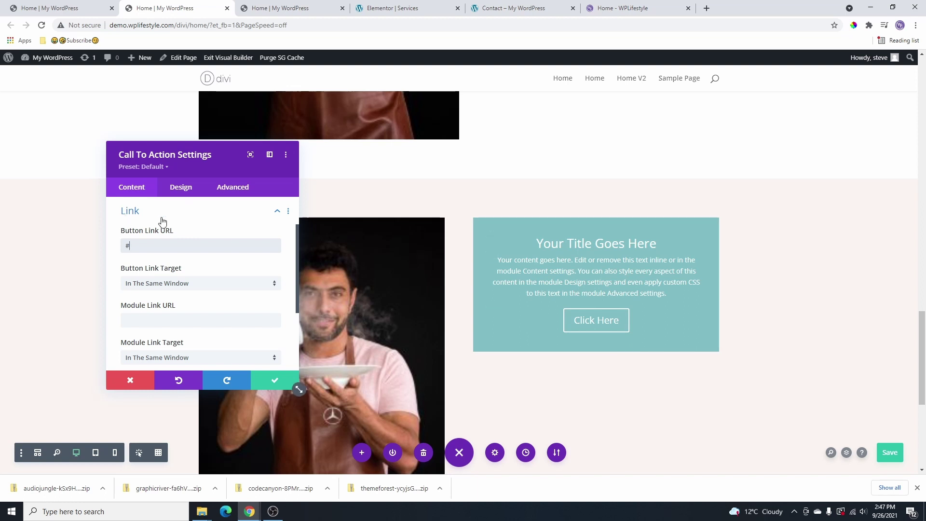
pyautogui.click(181, 188)
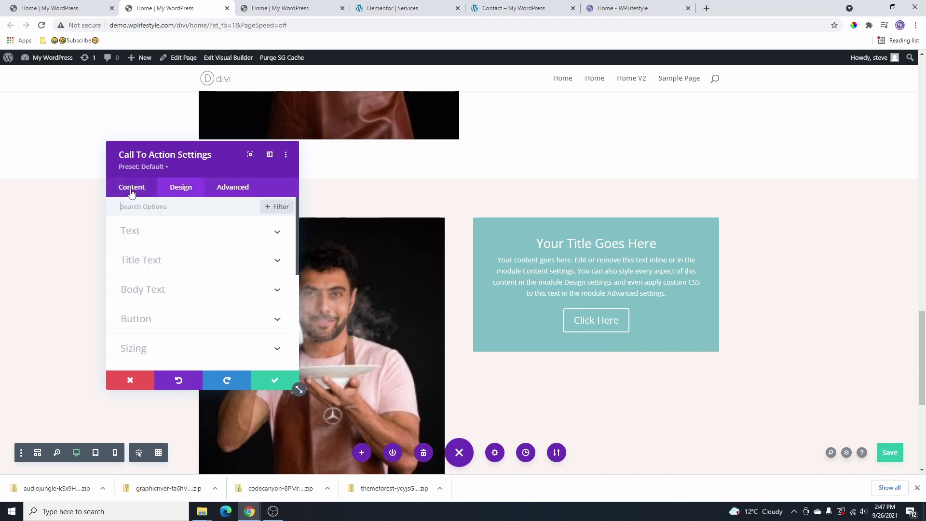
# Give the call-to-action 173px top and -130px left margins, then enable responsive tablet margins.
pyautogui.scroll(-3, 173, 290)
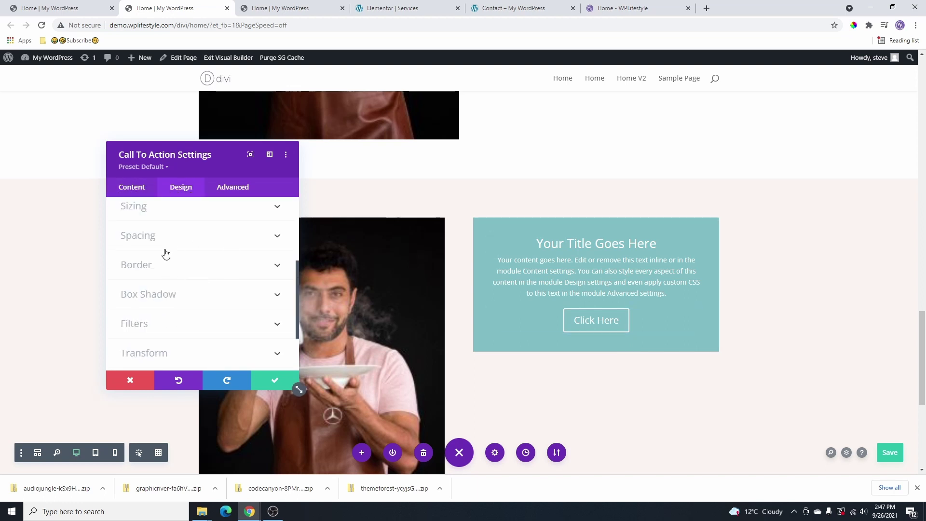
pyautogui.click(166, 240)
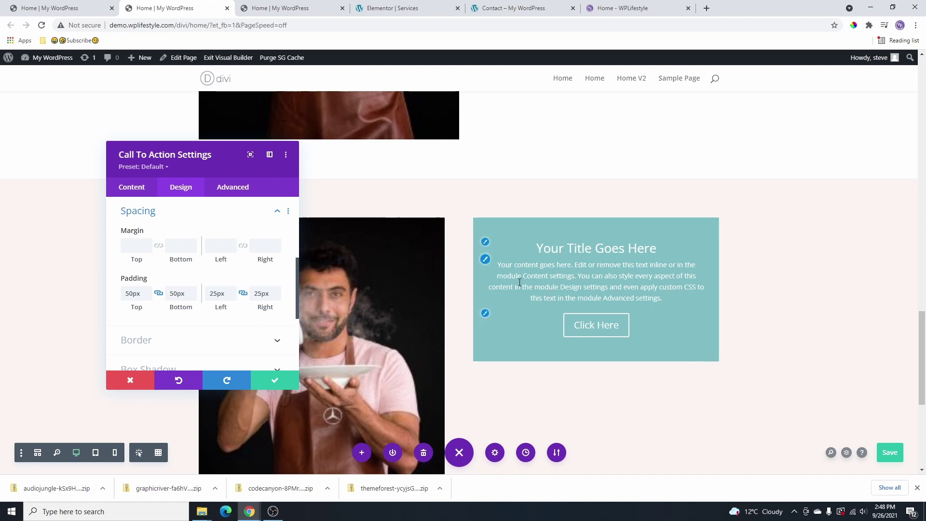
pyautogui.scroll(-1, 715, 265)
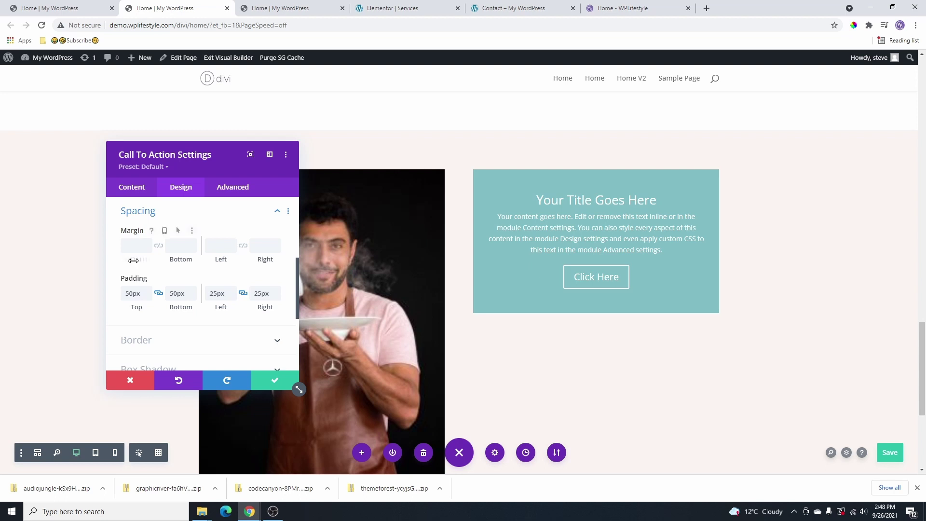
pyautogui.moveTo(132, 261); pyautogui.dragTo(466, 324)
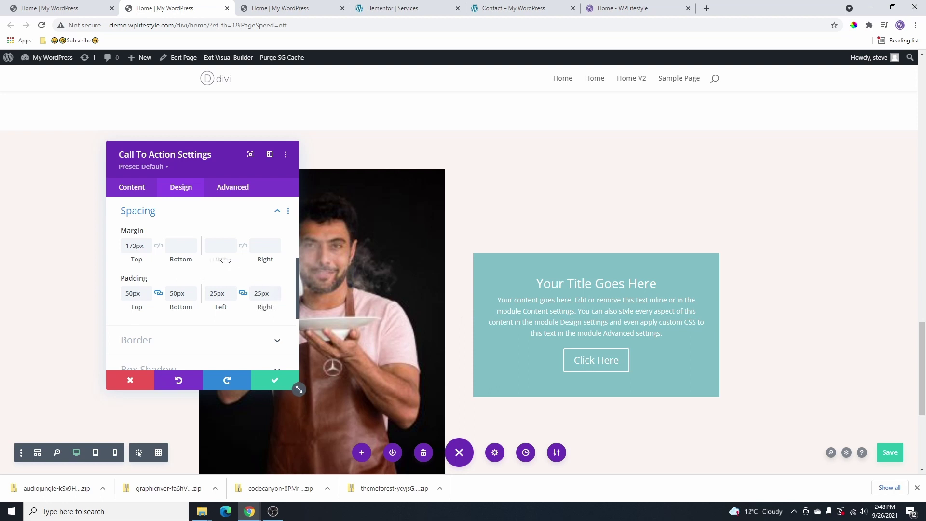
pyautogui.moveTo(223, 262); pyautogui.dragTo(78, 265)
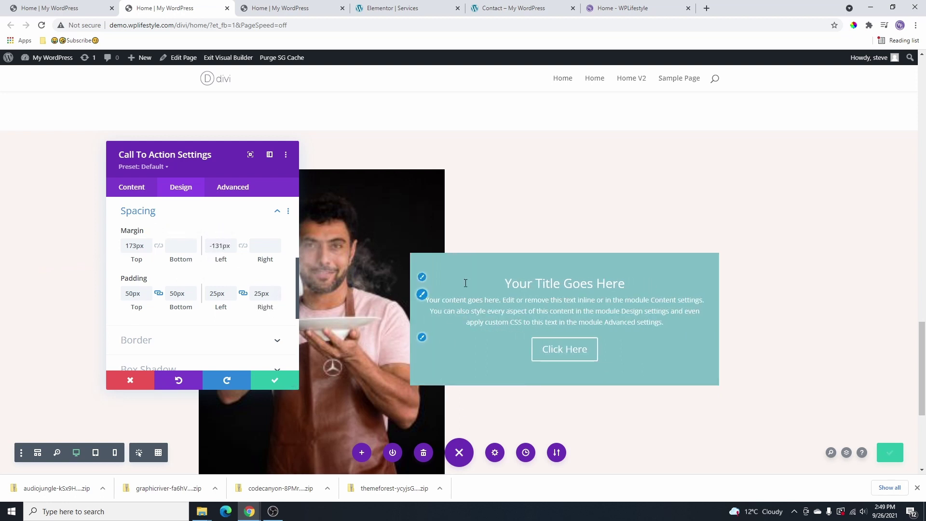
pyautogui.moveTo(233, 246); pyautogui.dragTo(235, 246)
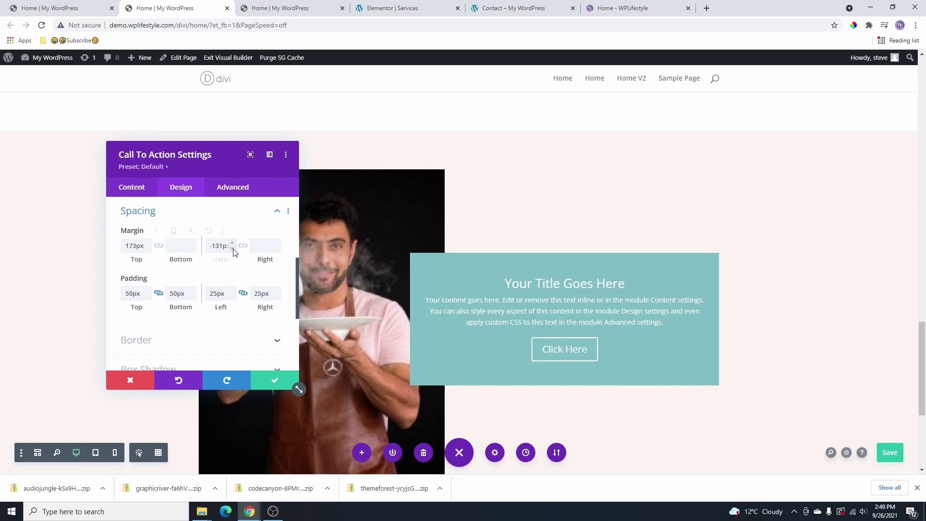
pyautogui.scroll(-3, 538, 323)
pyautogui.scroll(3, 537, 323)
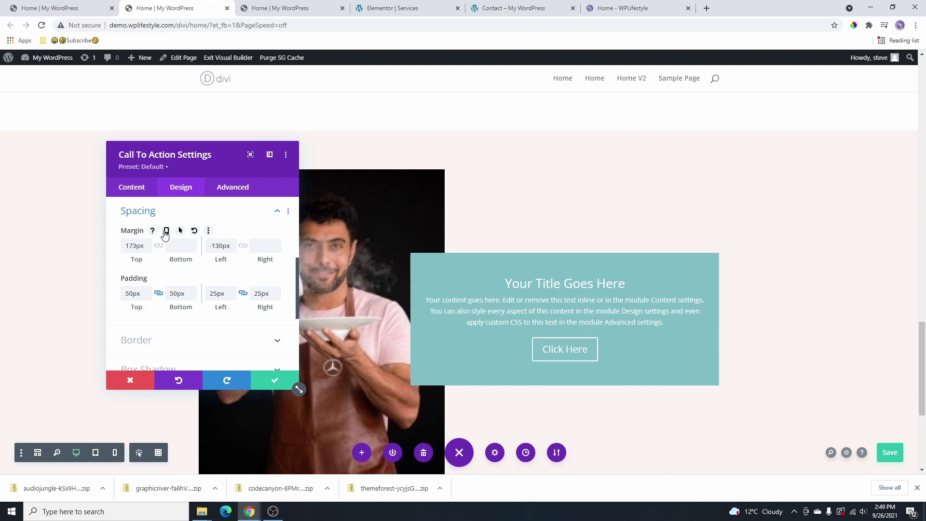
pyautogui.click(167, 231)
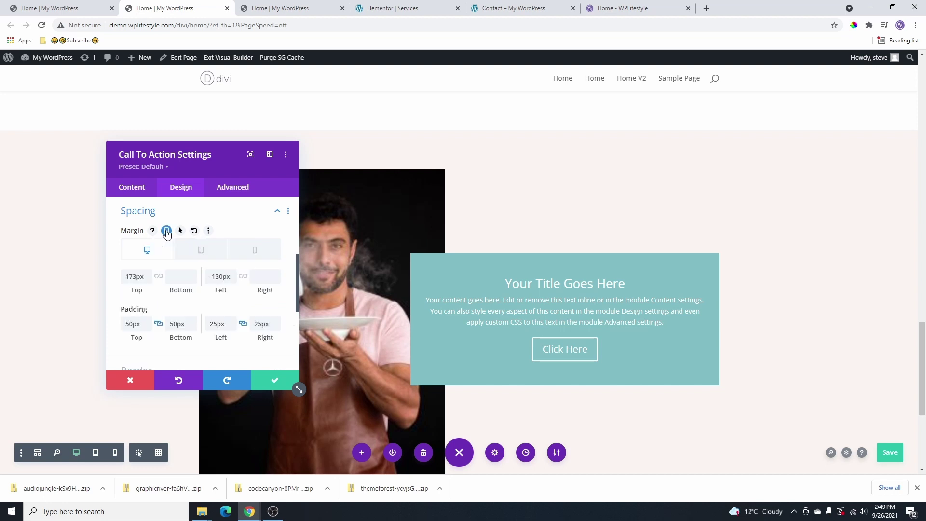
pyautogui.click(202, 250)
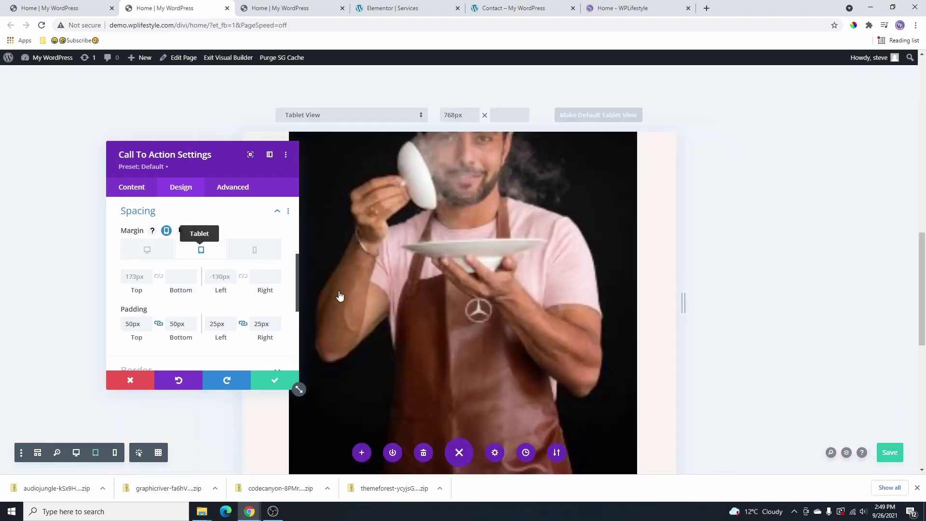
# Set the call-to-action's tablet margins to -30px top and 0px left, then preview phone.
pyautogui.scroll(-3, 493, 260)
pyautogui.scroll(-4, 493, 259)
pyautogui.scroll(2, 507, 269)
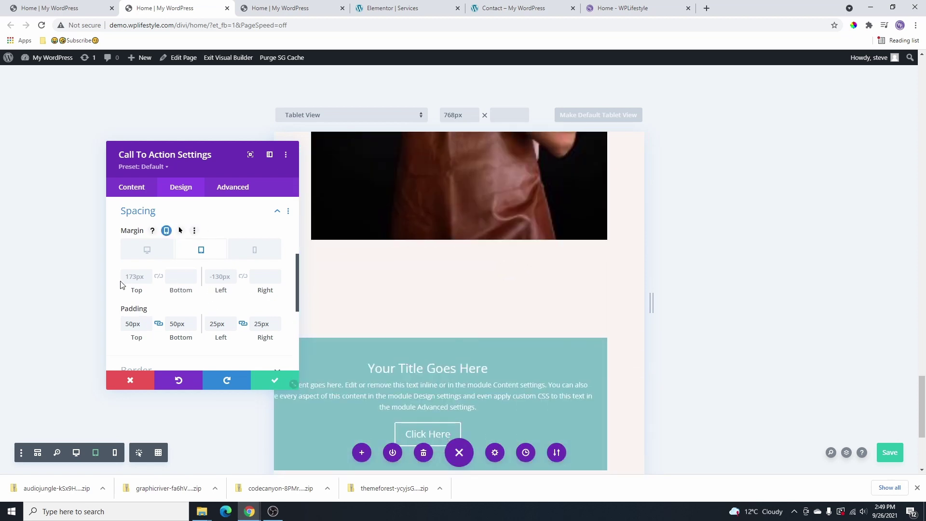
pyautogui.click(135, 289)
pyautogui.write('0')
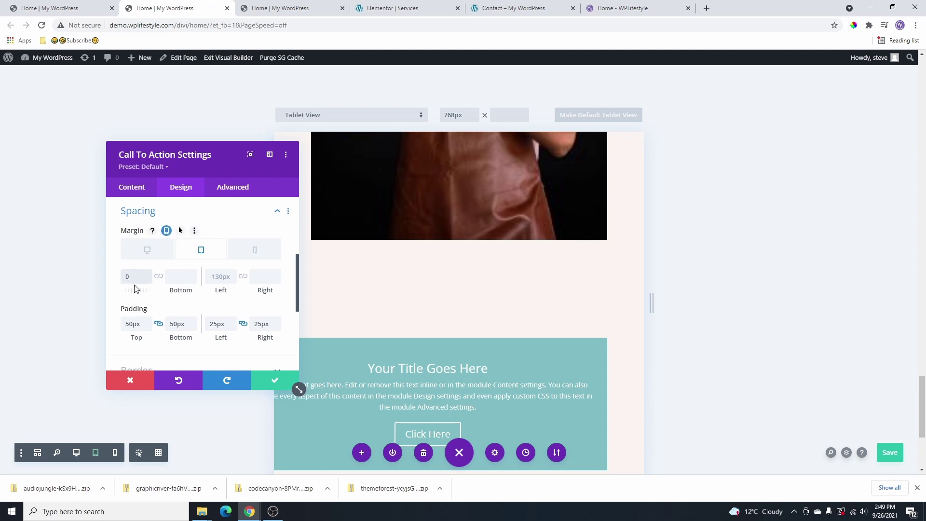
pyautogui.click(224, 276)
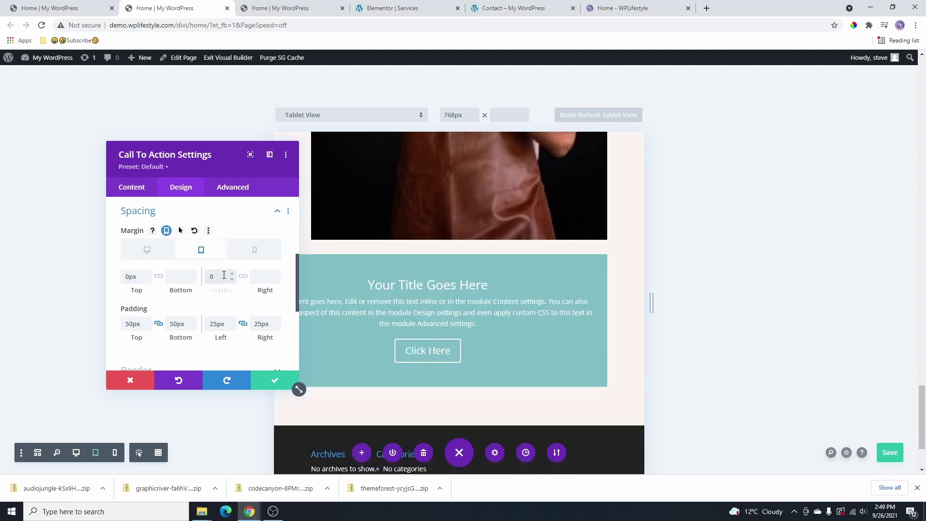
pyautogui.write('0')
pyautogui.scroll(-1, 217, 275)
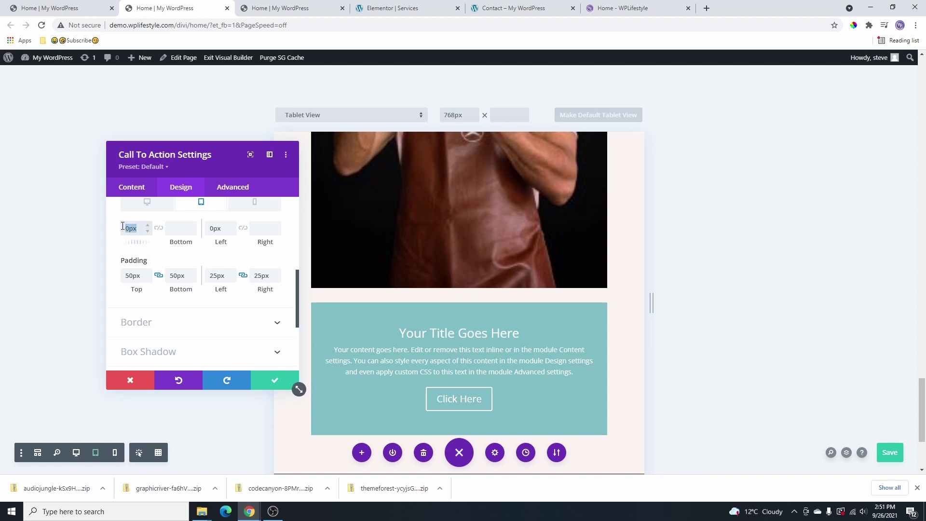
pyautogui.write('0px')
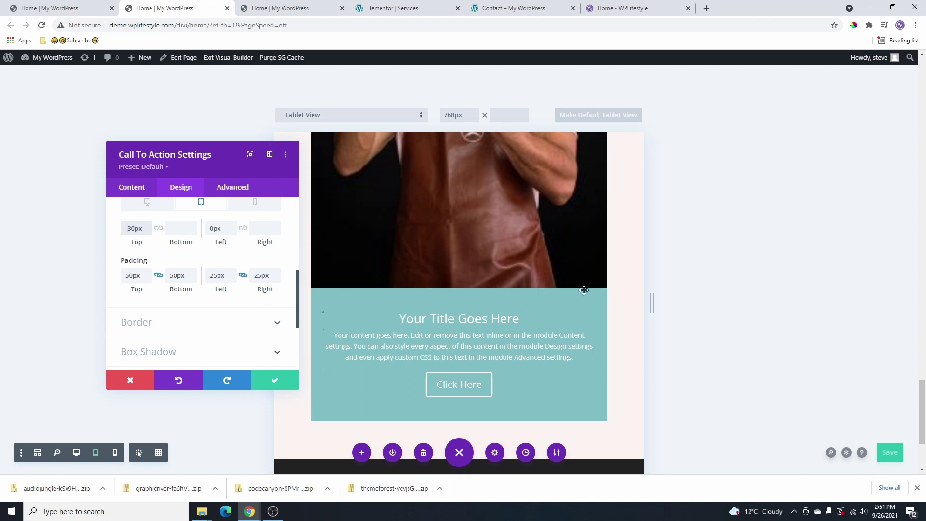
pyautogui.click(255, 202)
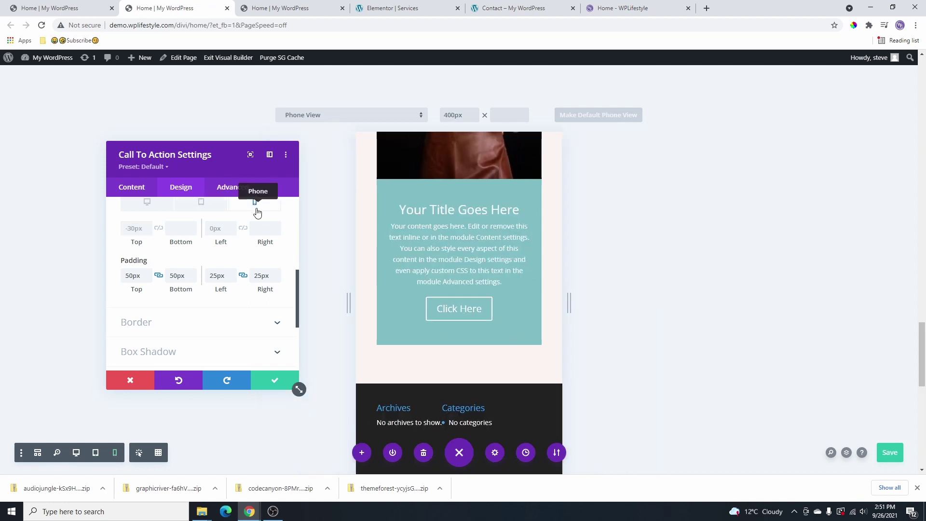
pyautogui.scroll(-2, 503, 261)
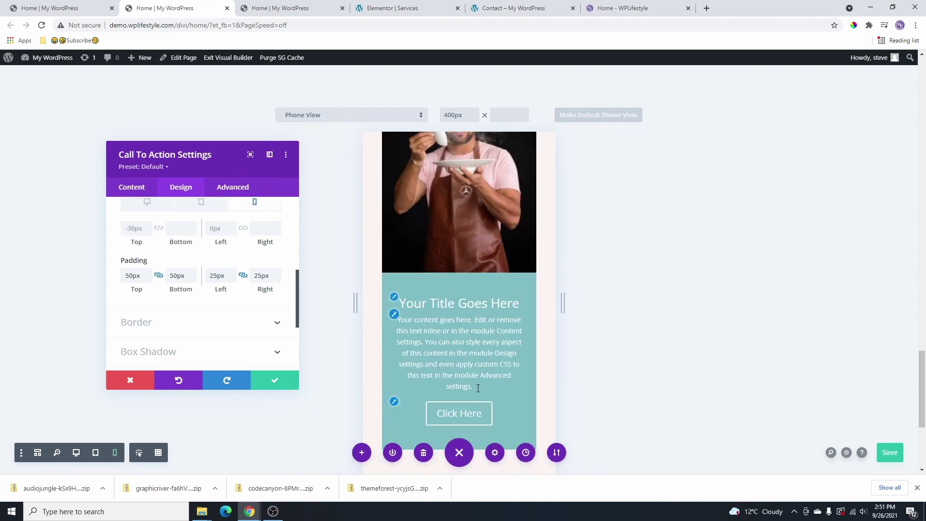
# Back on the Desktop layout, left-align the call-to-action's title text.
pyautogui.click(150, 207)
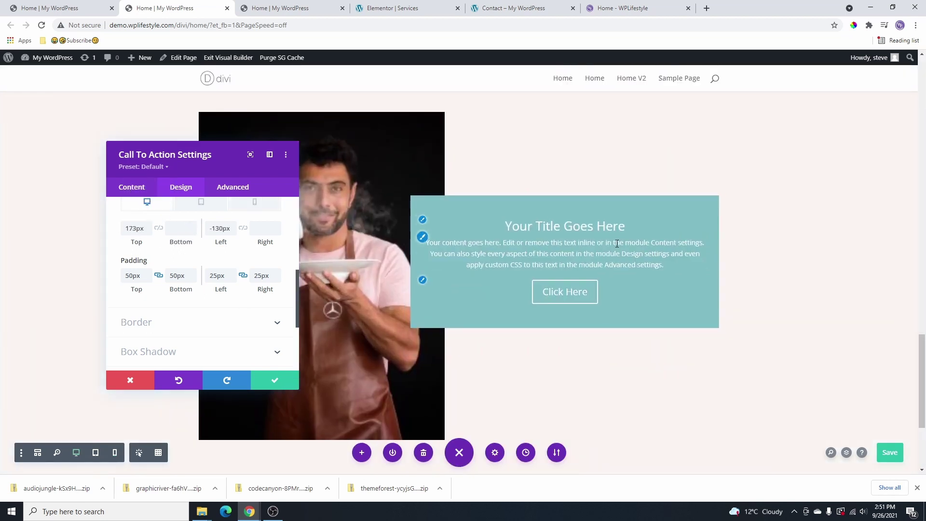
pyautogui.click(423, 221)
pyautogui.scroll(-3, 200, 266)
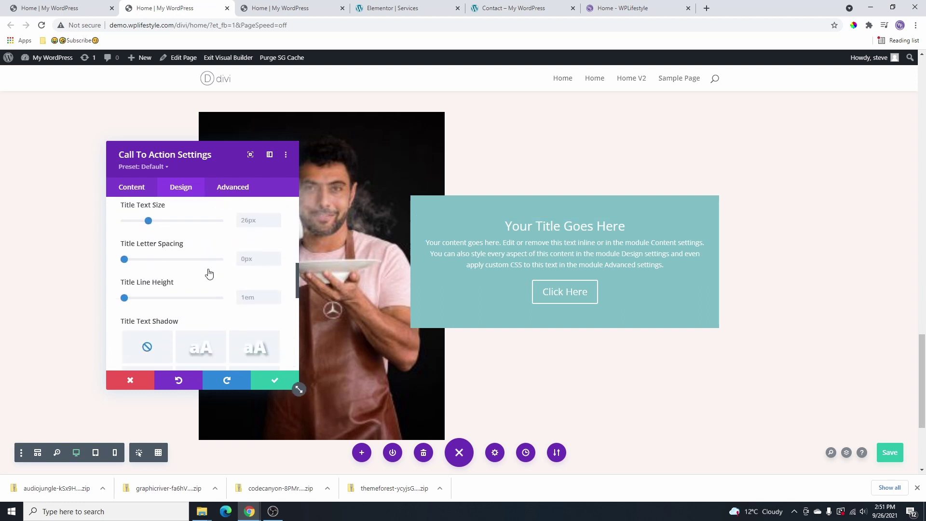
pyautogui.scroll(-5, 209, 273)
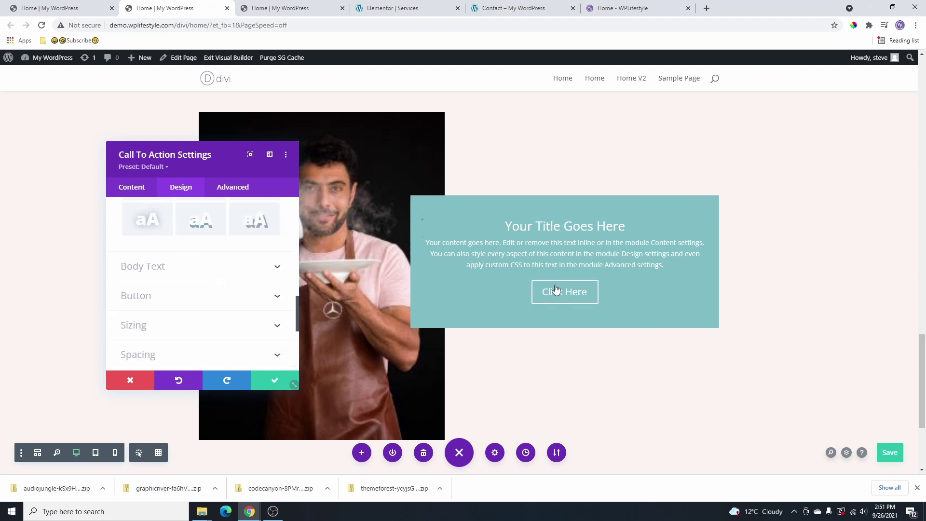
pyautogui.click(423, 221)
pyautogui.scroll(-3, 191, 279)
pyautogui.scroll(1, 191, 273)
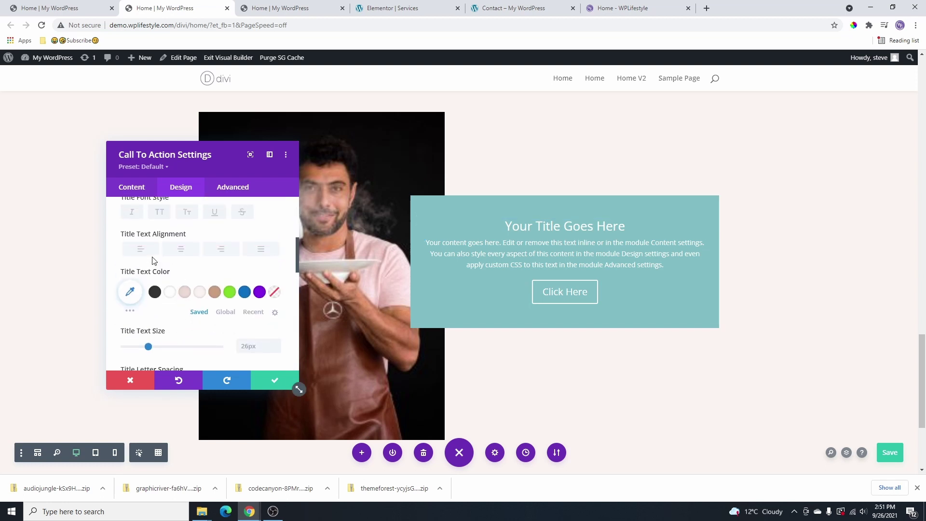
pyautogui.click(147, 250)
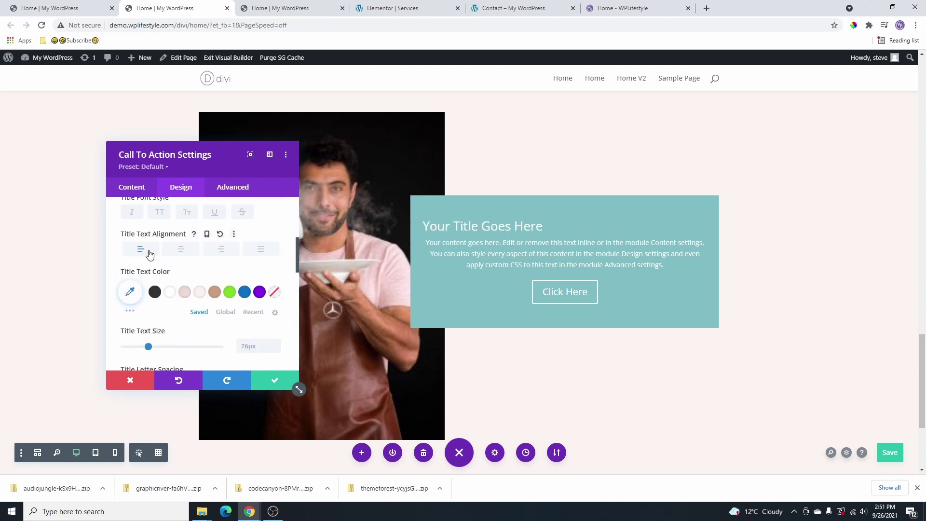
# Left-align the body text and Click Here button, save the module, and preview at tablet width.
pyautogui.click(423, 239)
pyautogui.scroll(-2, 174, 270)
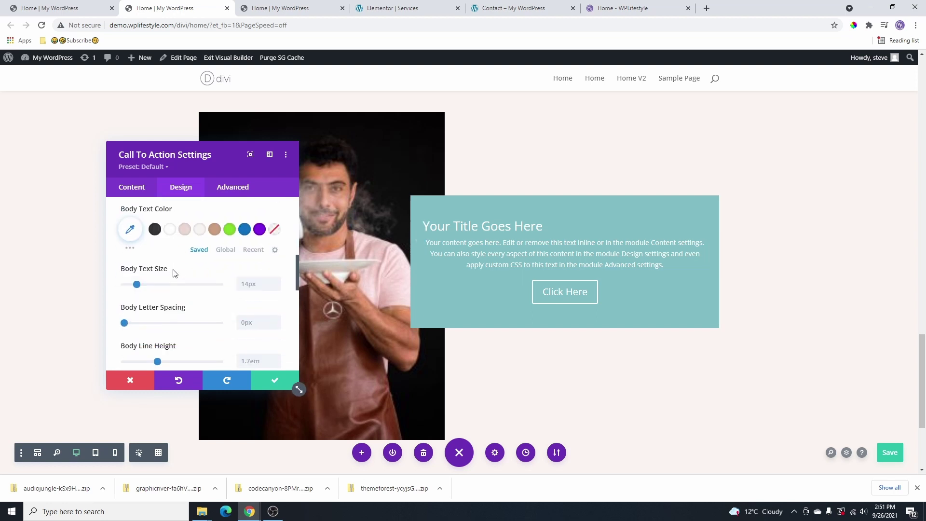
pyautogui.scroll(1, 172, 251)
pyautogui.click(141, 241)
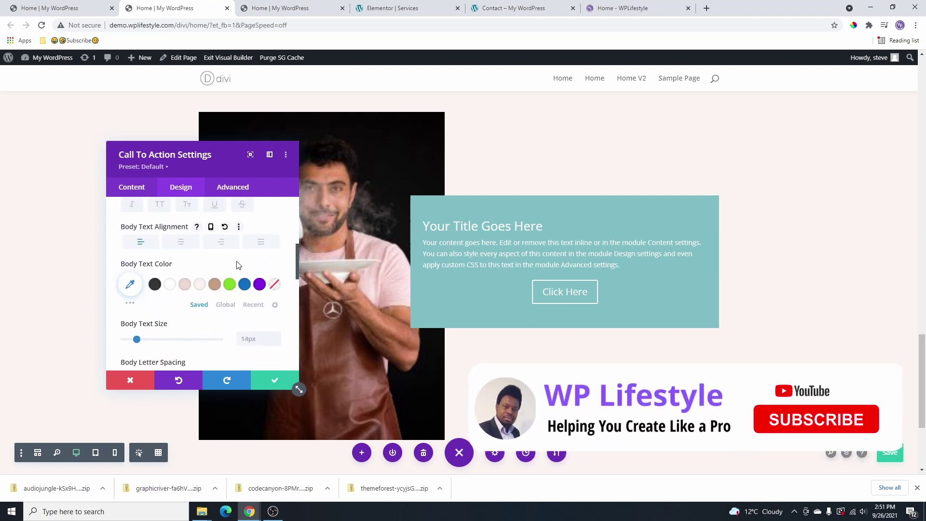
pyautogui.scroll(-5, 179, 269)
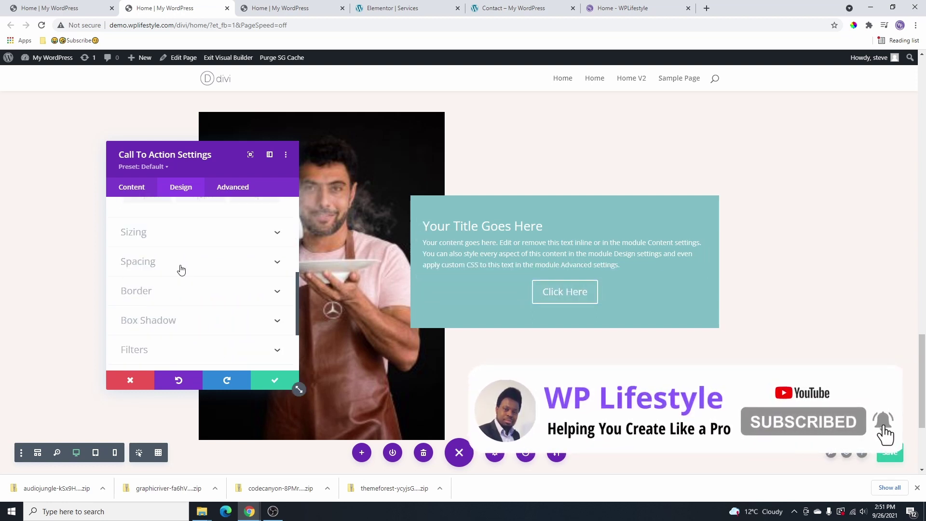
pyautogui.scroll(1, 188, 286)
pyautogui.scroll(2, 189, 286)
pyautogui.scroll(-1, 151, 296)
pyautogui.click(151, 293)
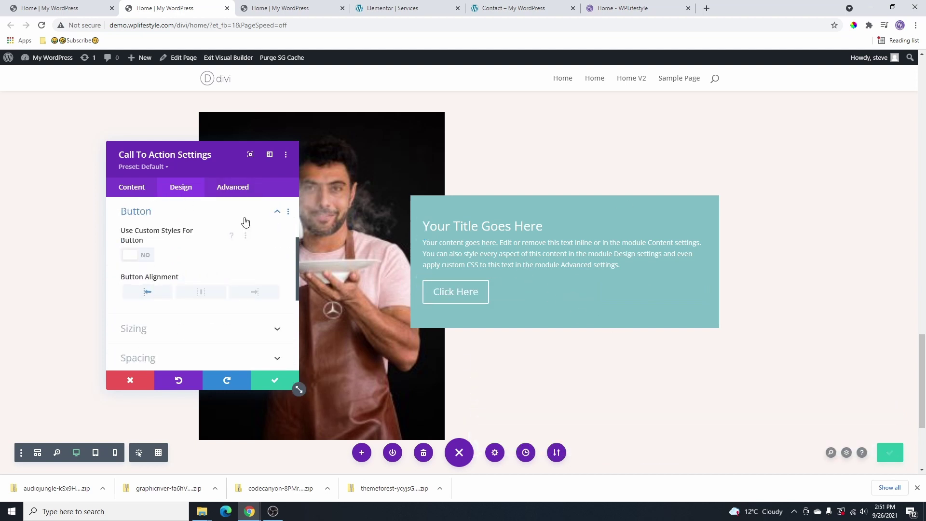
pyautogui.click(275, 381)
pyautogui.click(95, 452)
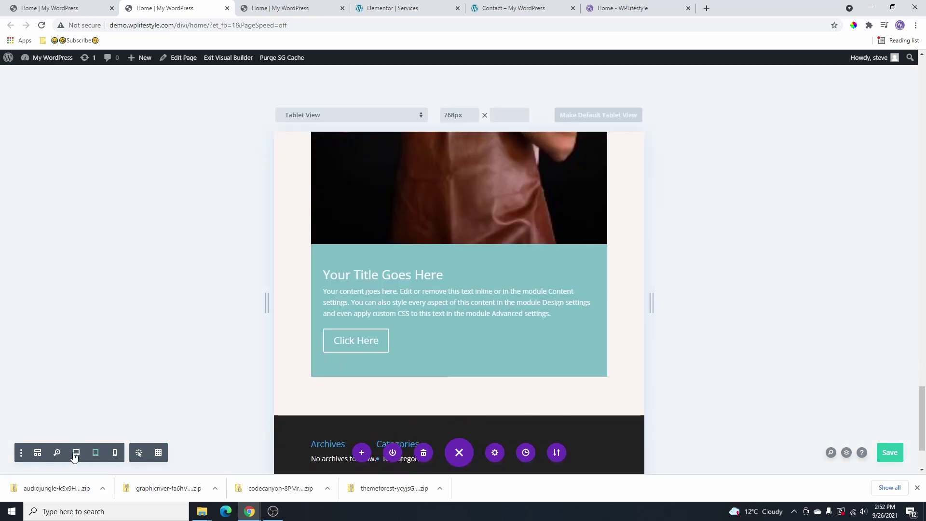
# Back in desktop view, add an Audio module below the button in the tan column.
pyautogui.click(76, 453)
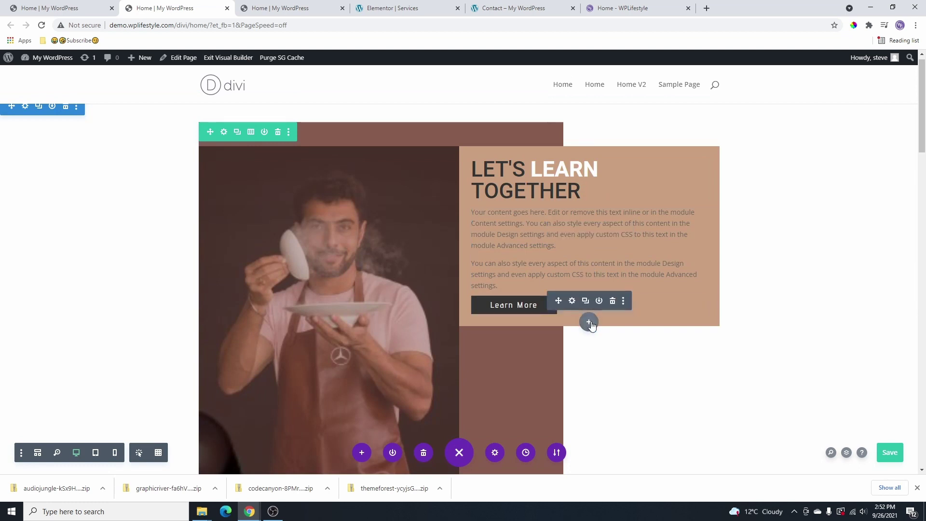
pyautogui.click(589, 322)
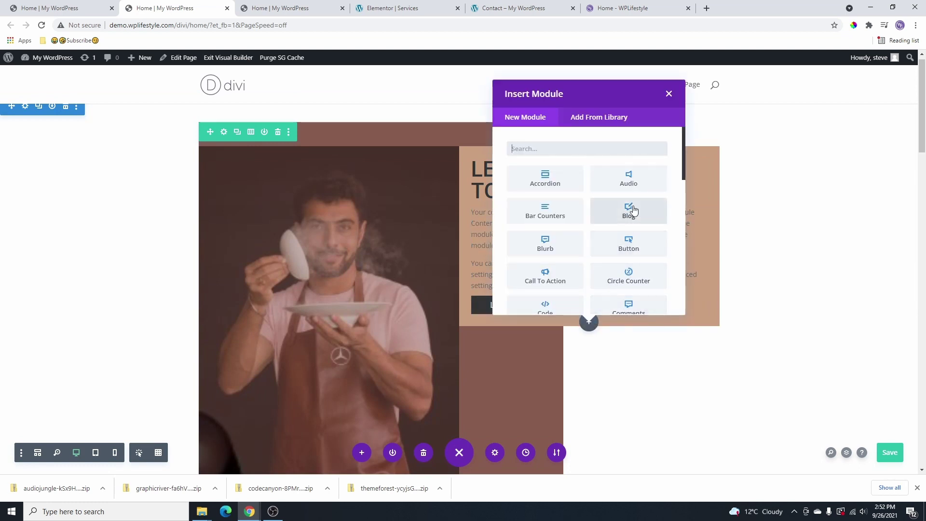
pyautogui.click(629, 179)
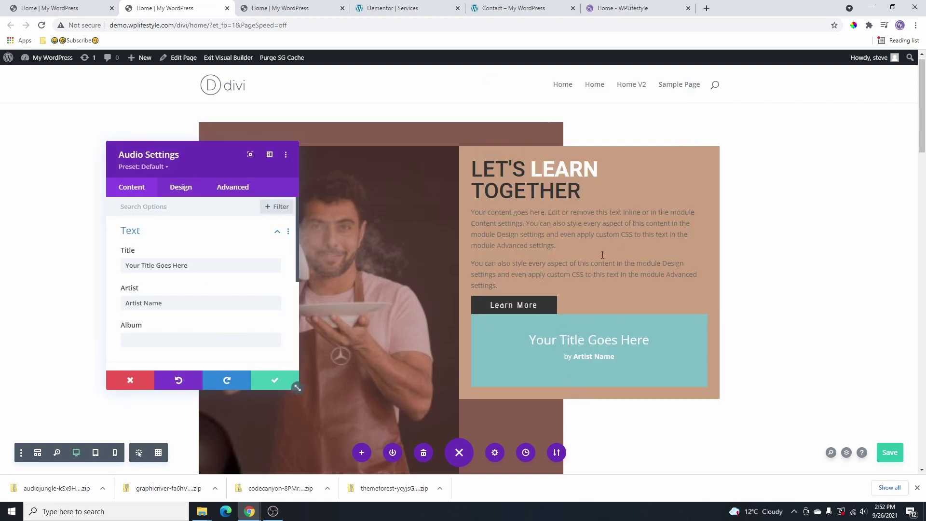
pyautogui.click(288, 379)
# Insert a Comments module below the audio player and close its settings.
pyautogui.click(589, 372)
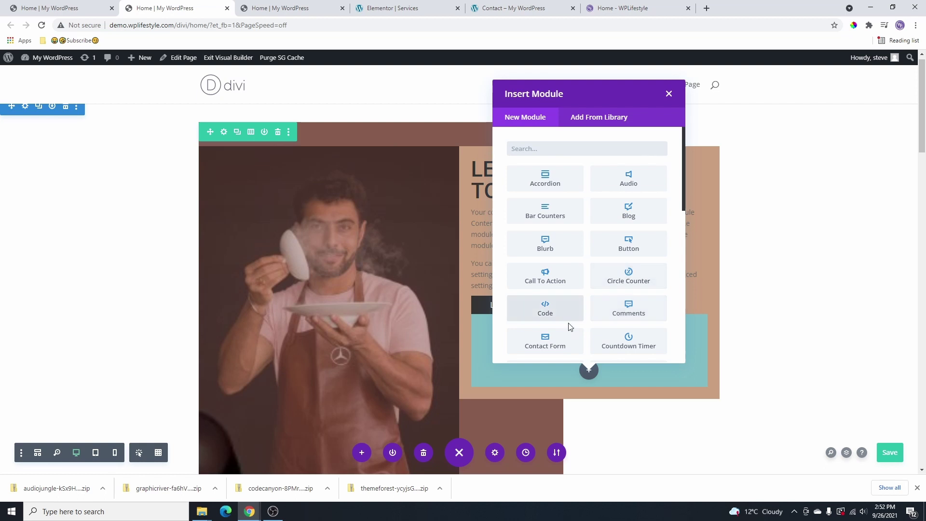
pyautogui.click(624, 308)
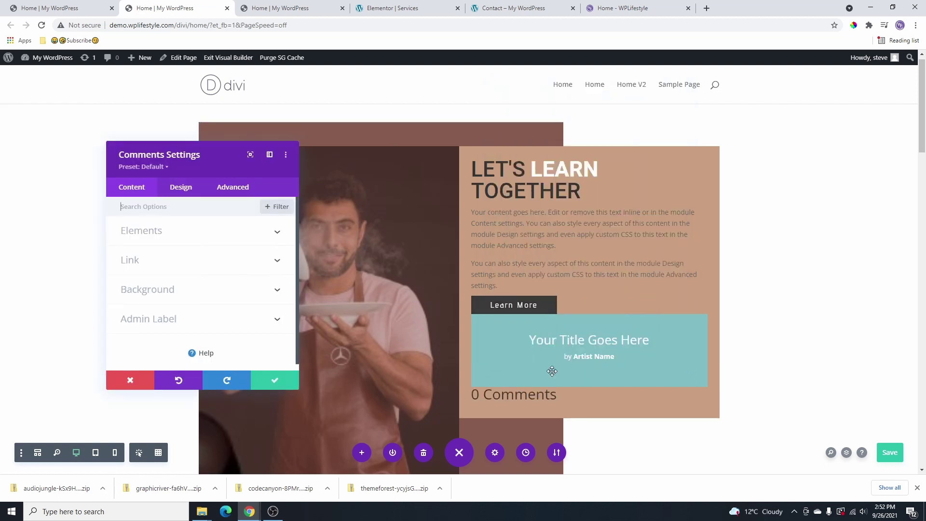
pyautogui.scroll(-2, 417, 321)
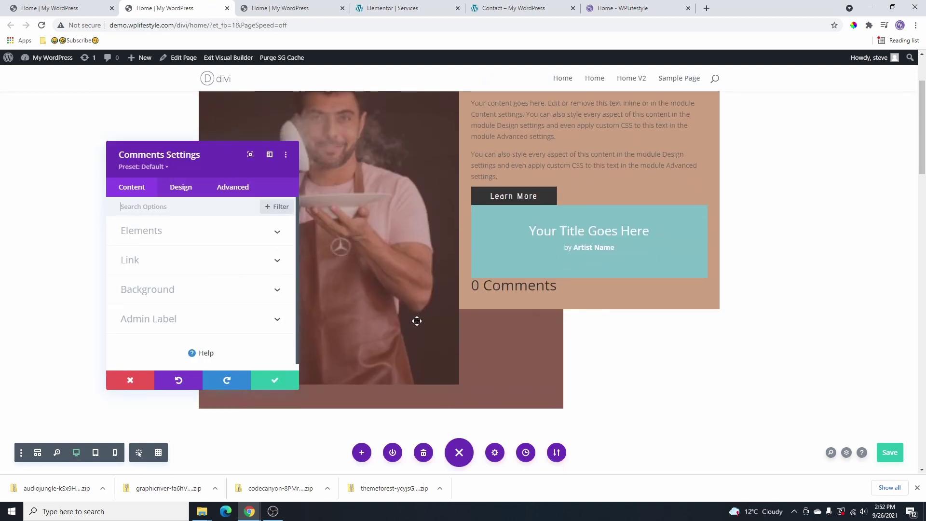
pyautogui.click(285, 391)
pyautogui.scroll(3, 531, 294)
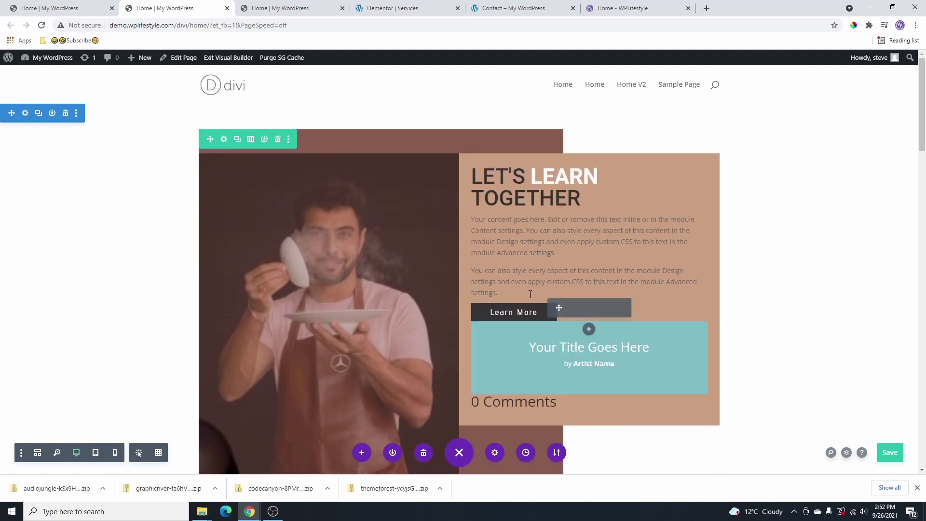
pyautogui.scroll(-5, 430, 147)
pyautogui.moveTo(530, 294); pyautogui.dragTo(609, 294)
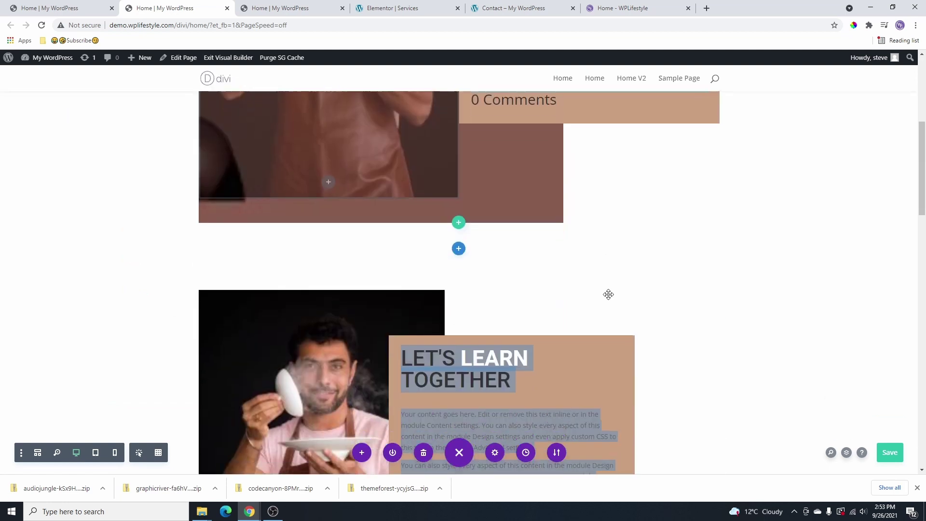
# Scroll through the page and press Ctrl+Z, removing the audio and comments modules.
pyautogui.scroll(-10, 531, 289)
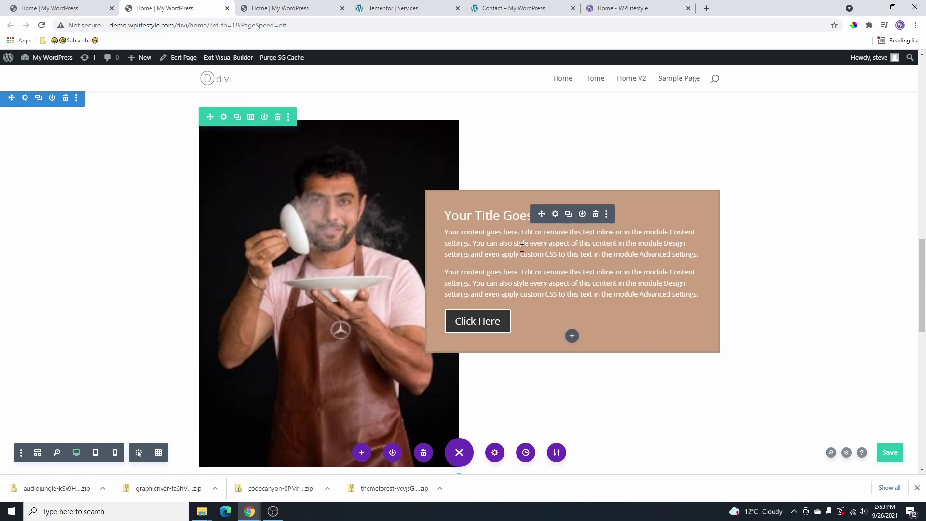
pyautogui.scroll(3, 772, 348)
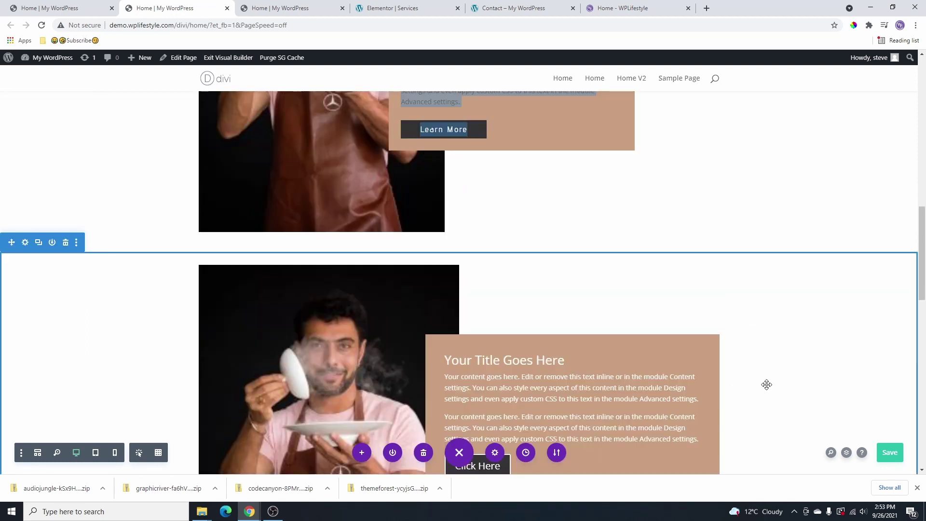
pyautogui.scroll(-3, 474, 350)
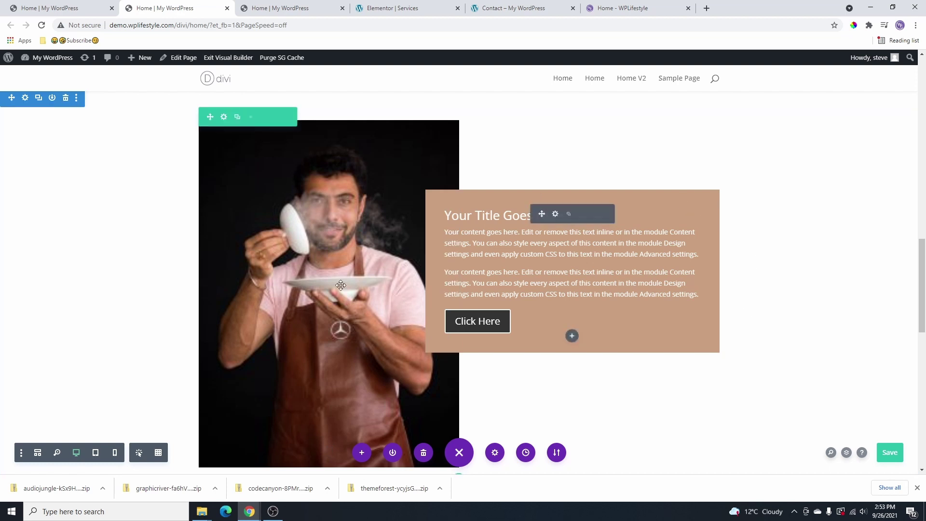
pyautogui.hotkey('ctrl', 'z')
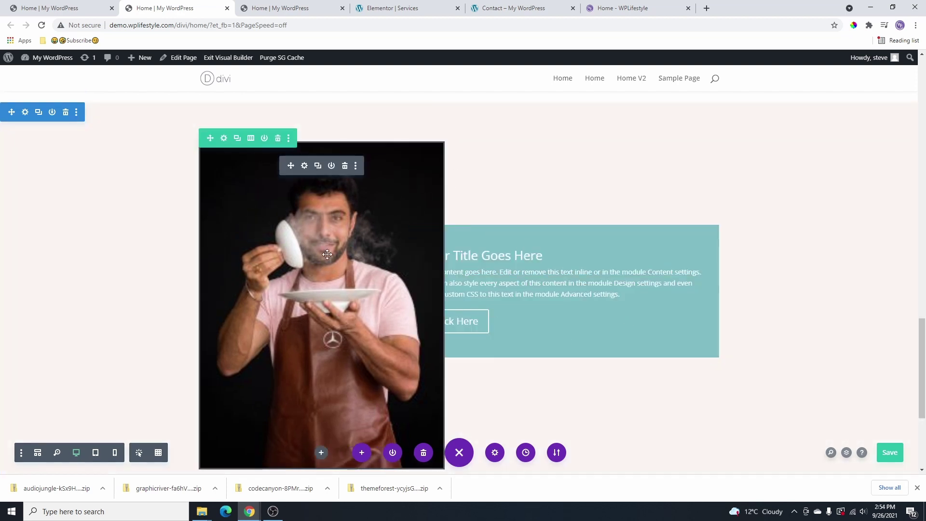
# Replace the man's photo with the cream-bottles image and drag the call-to-action's top margin to 61px.
pyautogui.click(224, 138)
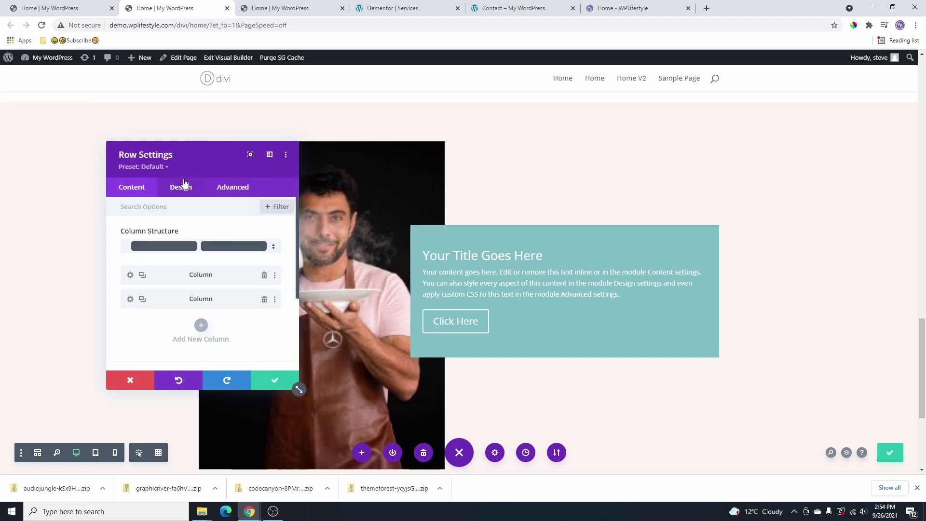
pyautogui.click(287, 380)
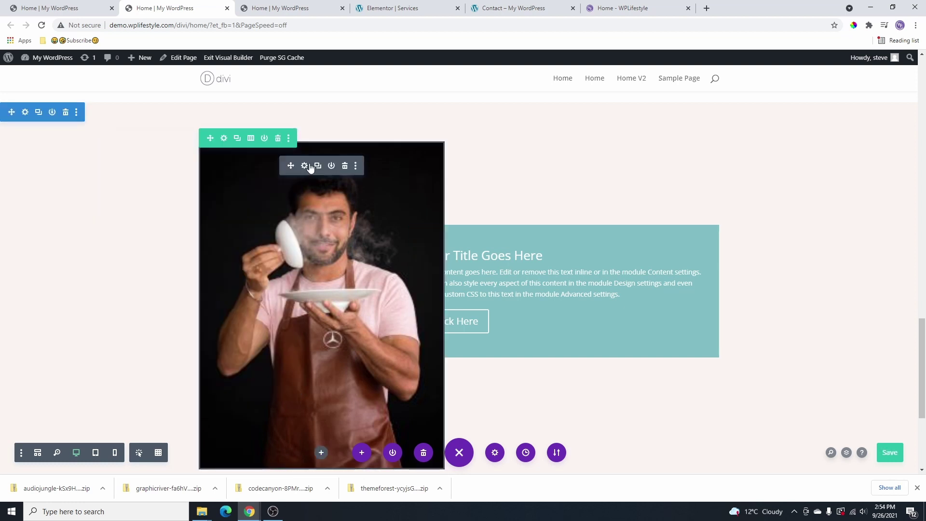
pyautogui.click(309, 164)
pyautogui.click(186, 296)
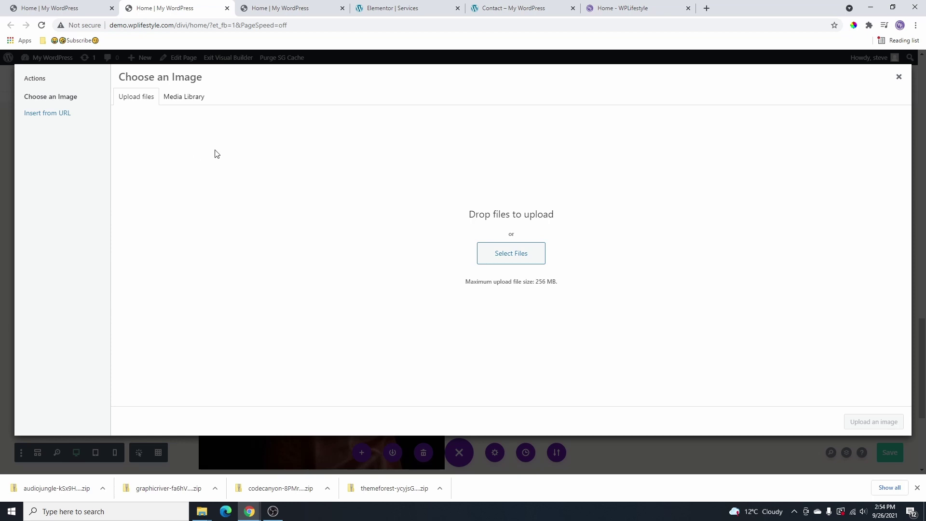
pyautogui.click(185, 99)
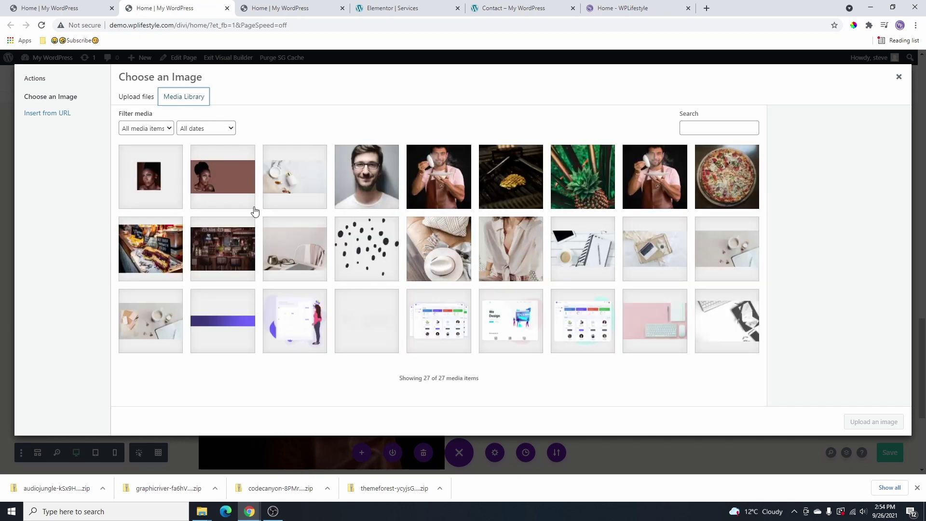
pyautogui.click(305, 181)
pyautogui.click(884, 422)
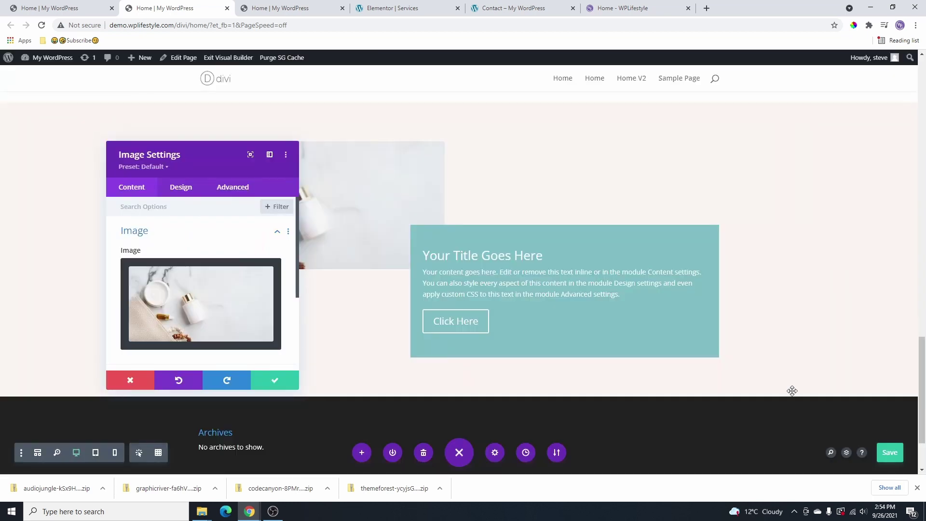
pyautogui.click(275, 380)
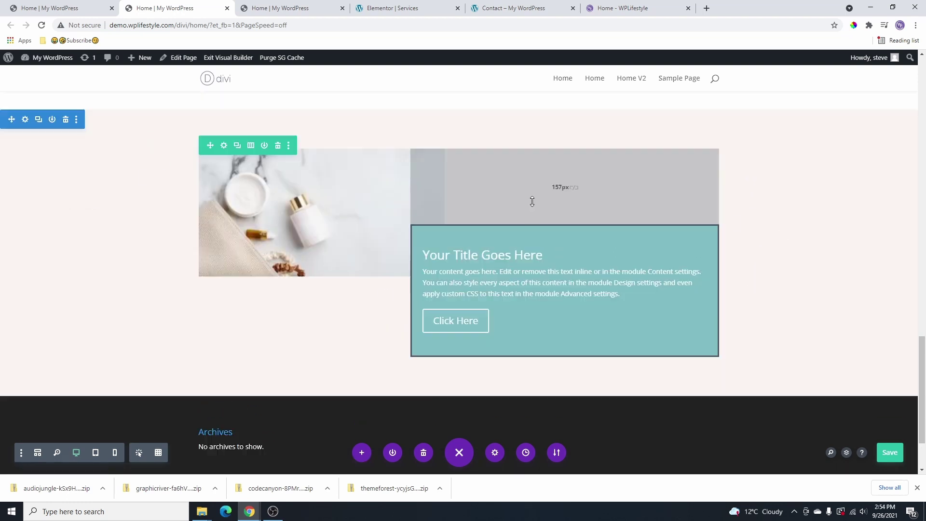
pyautogui.moveTo(531, 201); pyautogui.dragTo(524, 126)
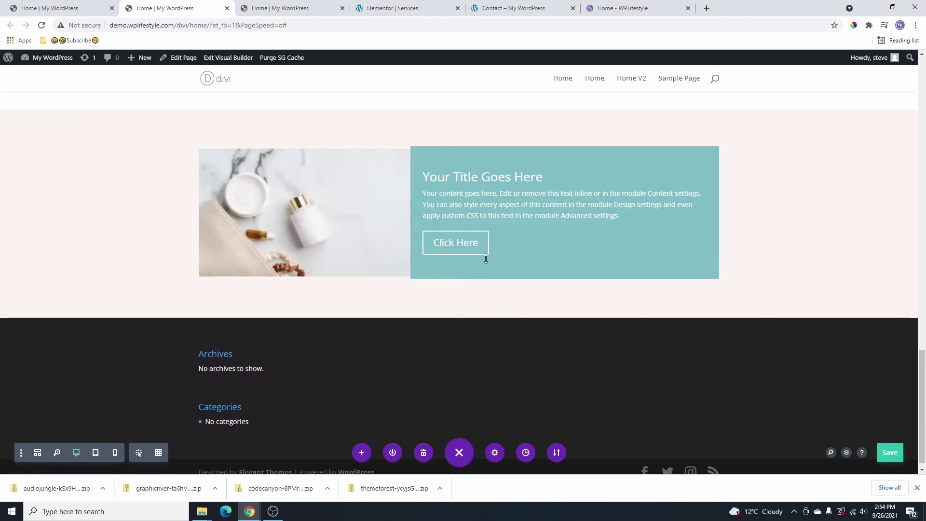
pyautogui.click(548, 170)
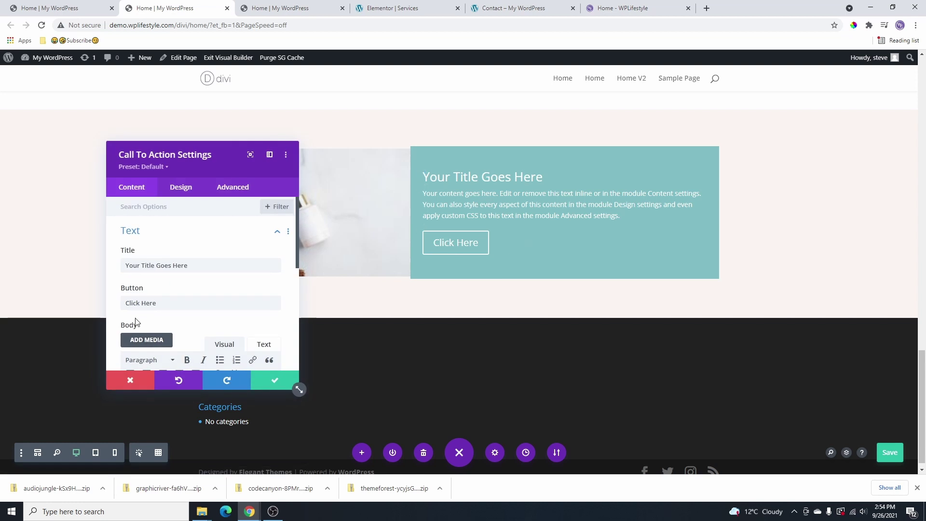
# Copy the call-to-action's body text and paste it after itself as a second paragraph.
pyautogui.scroll(-3, 207, 290)
pyautogui.moveTo(232, 321); pyautogui.dragTo(127, 263)
pyautogui.rightClick(143, 270)
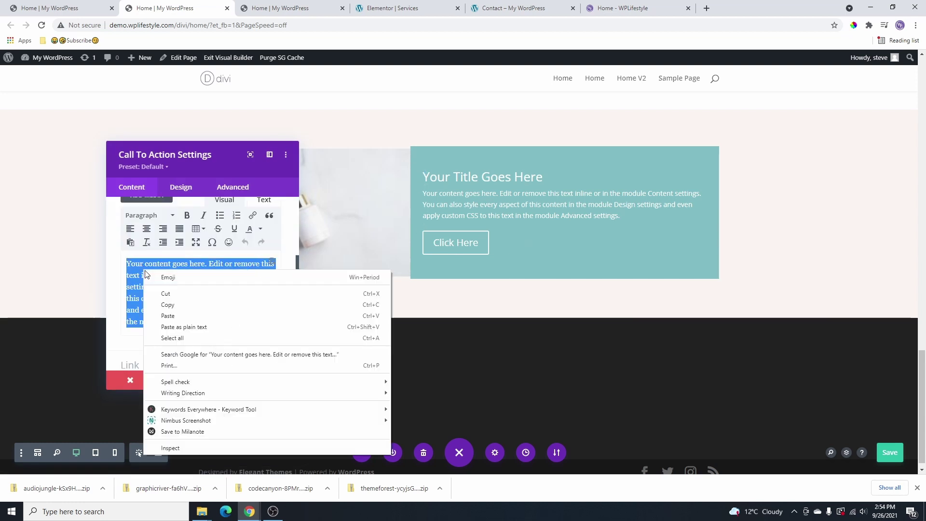
pyautogui.click(176, 303)
pyautogui.click(241, 322)
pyautogui.hotkey('ctrl', 'v')
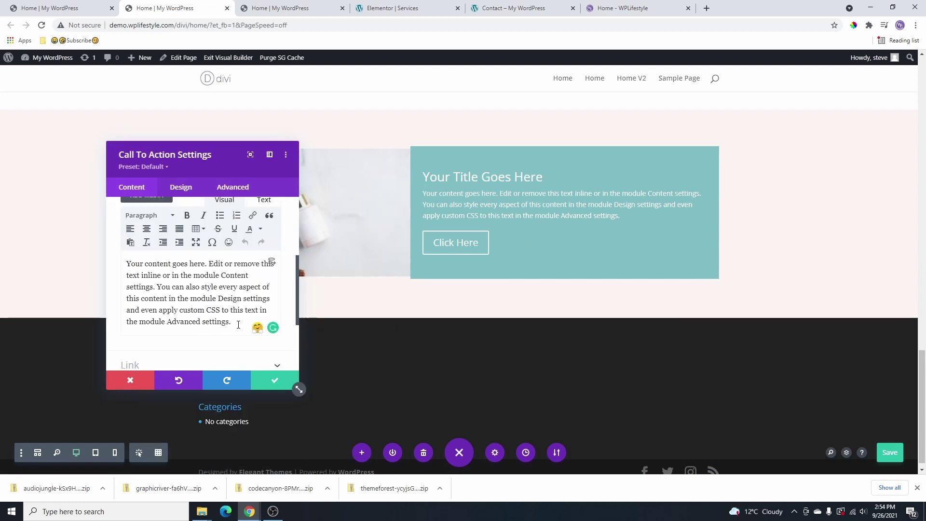
pyautogui.press('Escape')
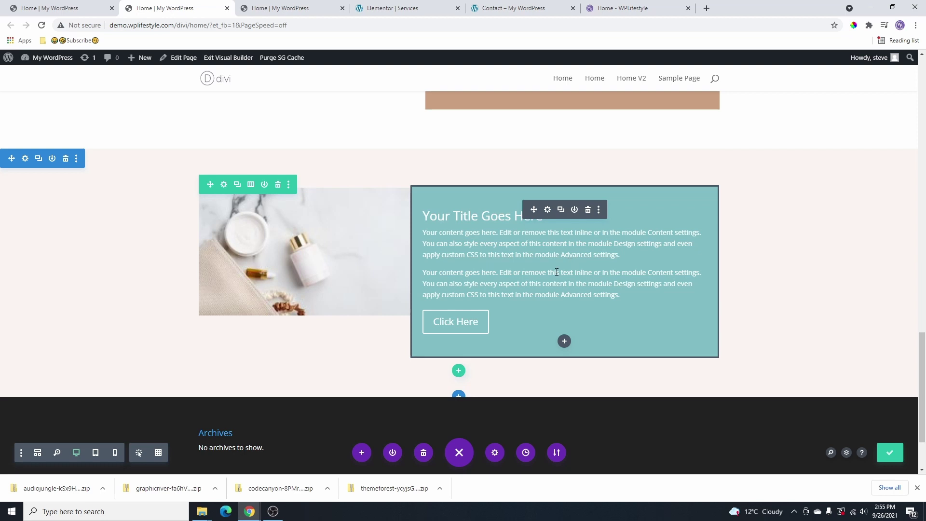
pyautogui.scroll(10, 557, 272)
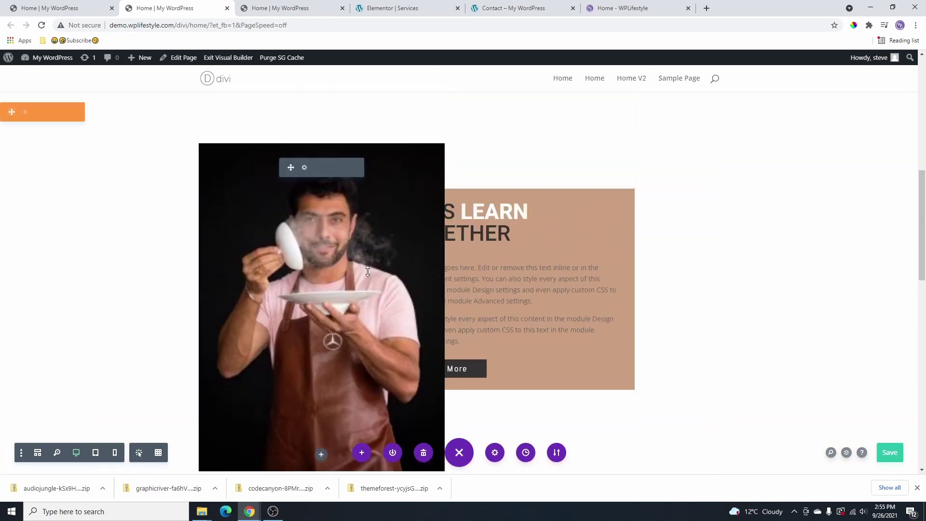
# Insert a specialty section below the teal card with a one-column row in its right part.
pyautogui.scroll(-10, 513, 232)
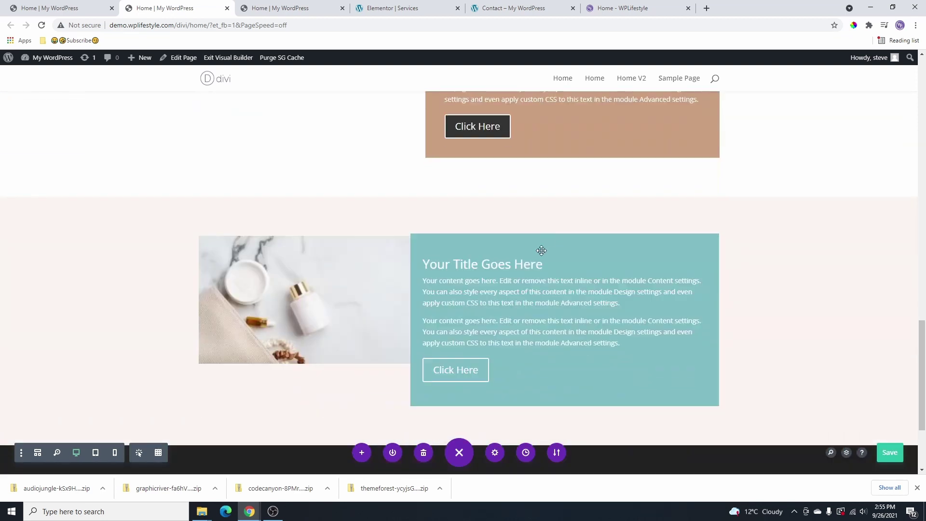
pyautogui.scroll(-3, 541, 250)
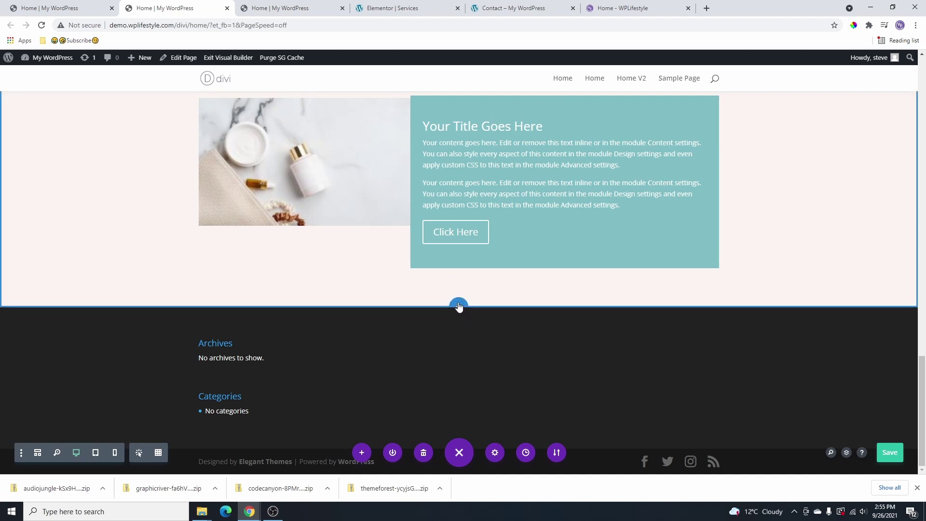
pyautogui.click(459, 306)
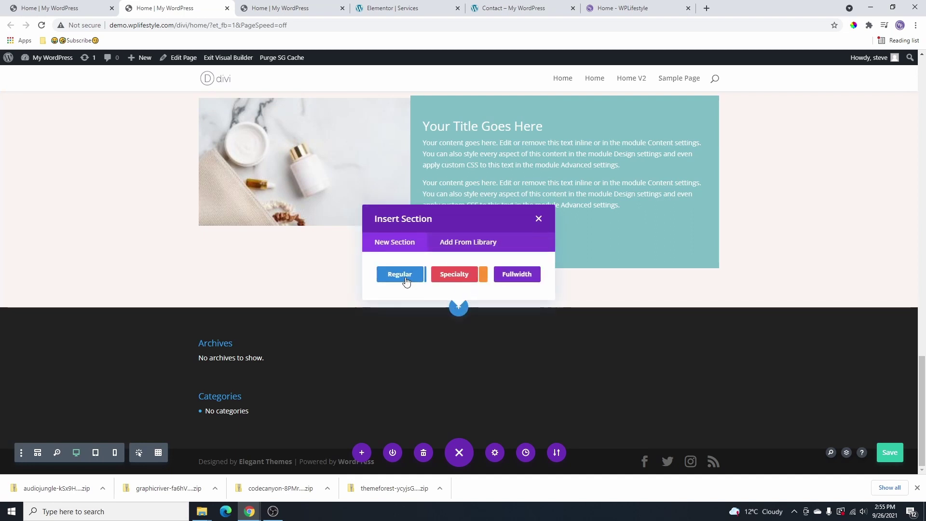
pyautogui.click(461, 276)
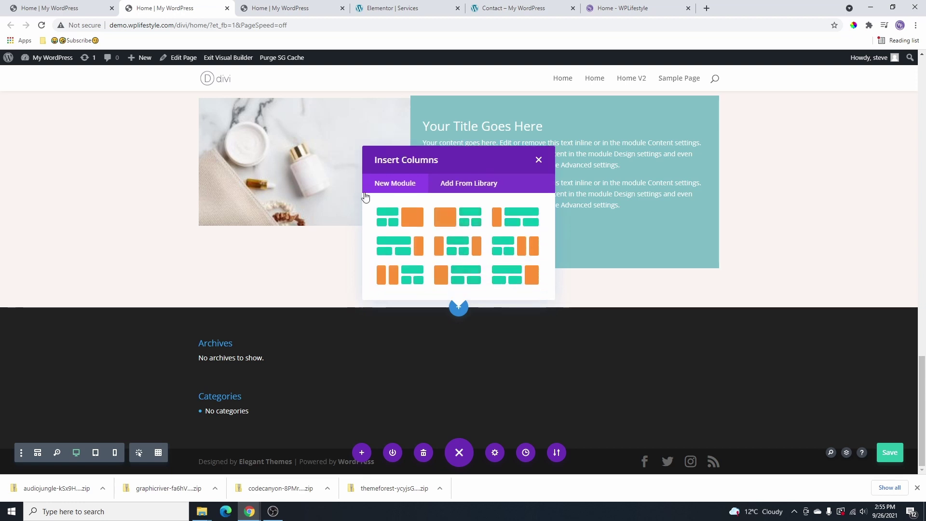
pyautogui.click(445, 220)
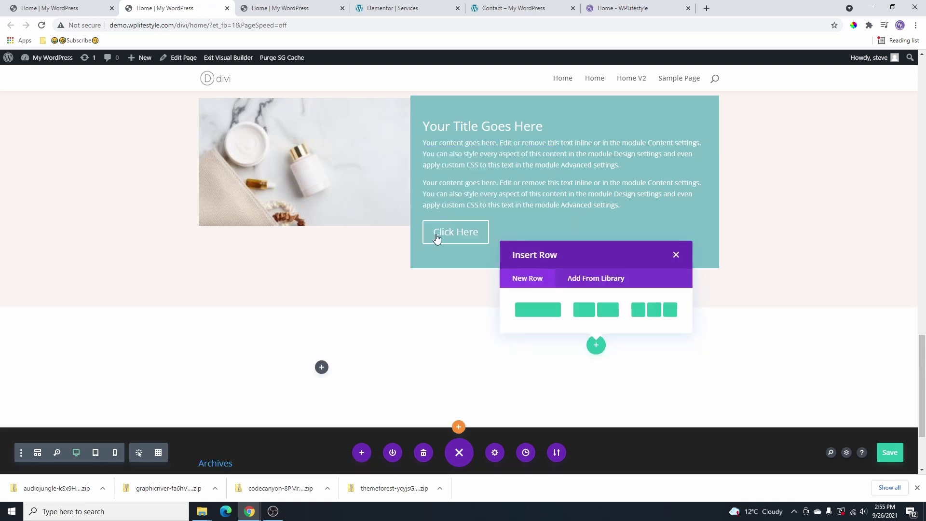
pyautogui.click(536, 309)
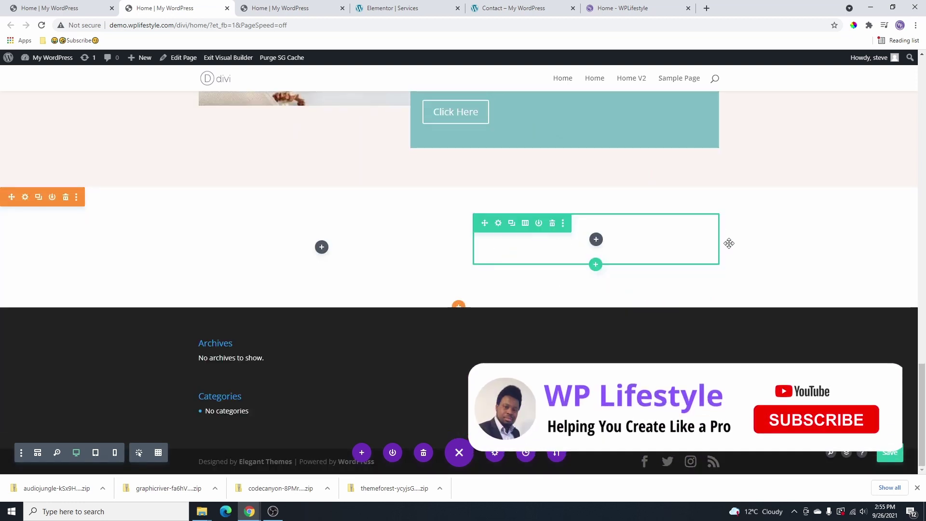
pyautogui.click(322, 247)
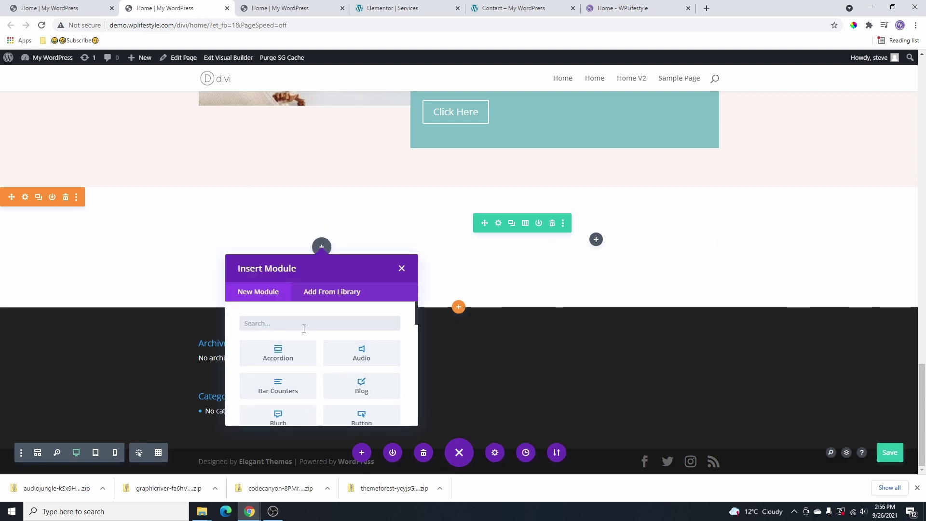
# Add an Image module to the left column showing the photo of the man in the apron.
pyautogui.write('image')
pyautogui.click(279, 354)
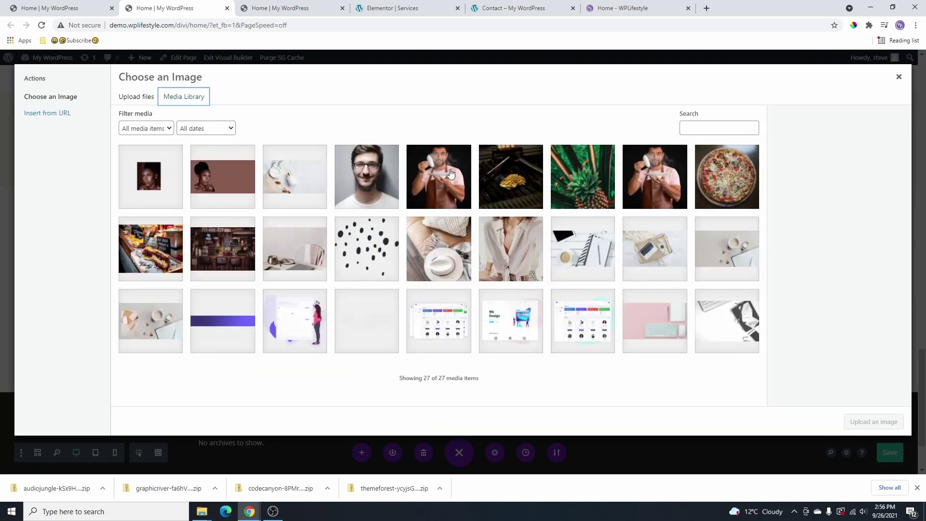
pyautogui.click(422, 176)
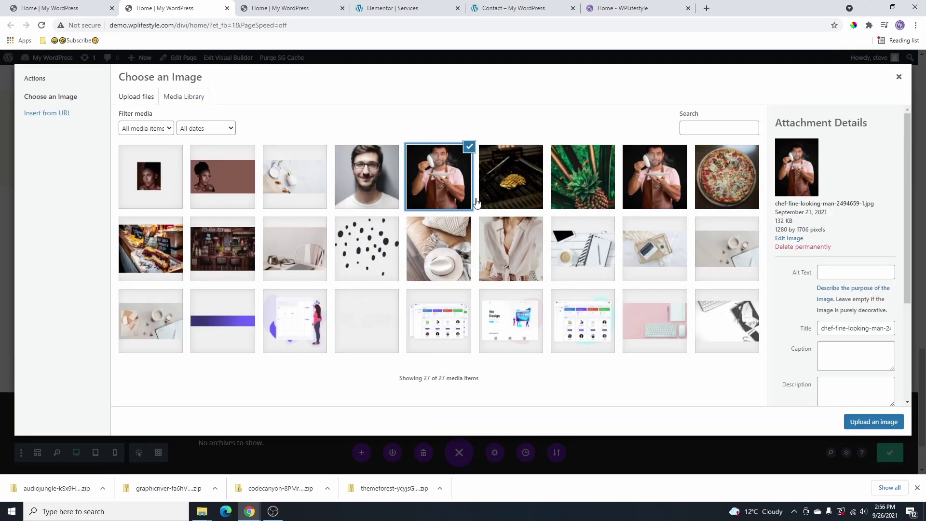
pyautogui.click(857, 421)
pyautogui.click(295, 385)
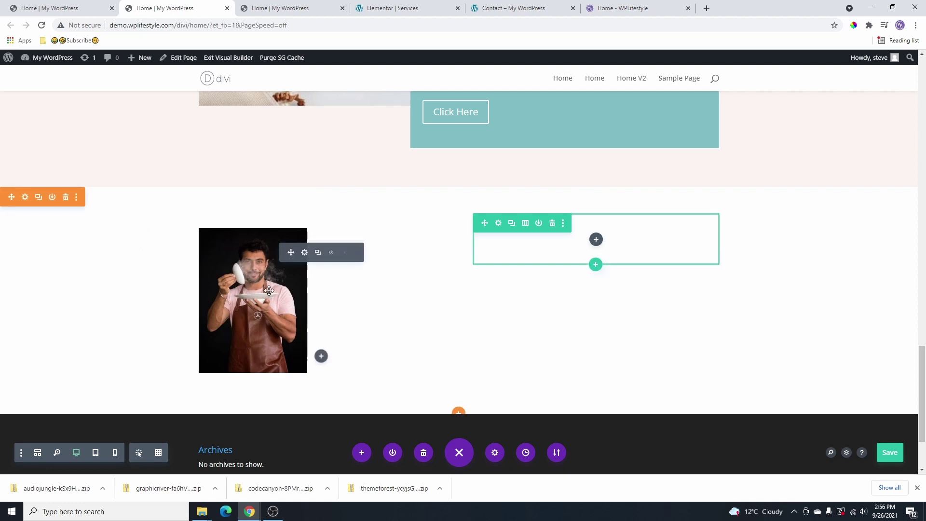
# Turn on Force Fullwidth under the image's Design > Sizing options.
pyautogui.click(307, 256)
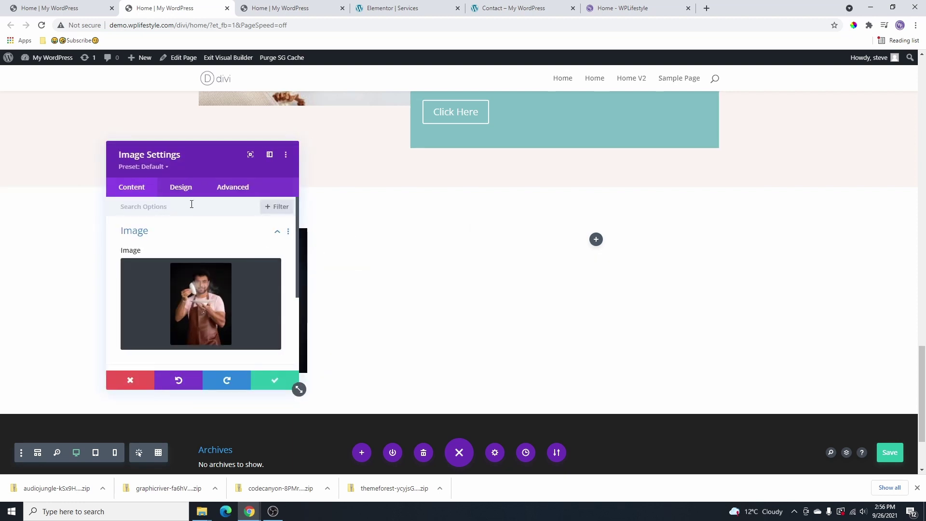
pyautogui.click(184, 189)
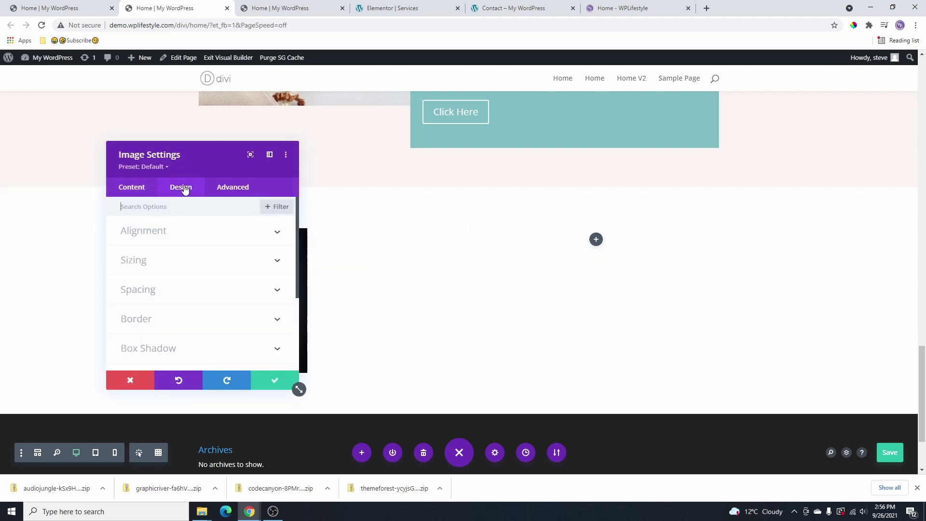
pyautogui.click(154, 262)
pyautogui.click(148, 252)
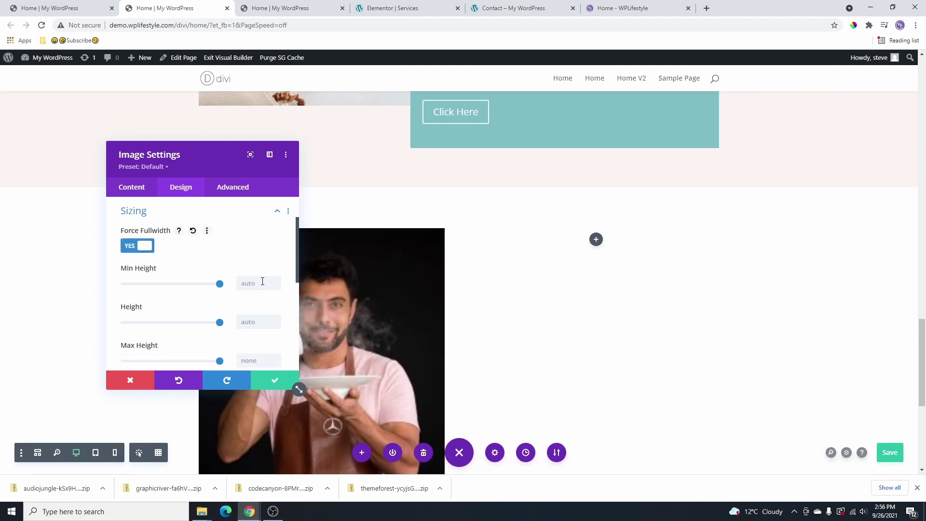
pyautogui.click(257, 388)
pyautogui.scroll(-2, 552, 133)
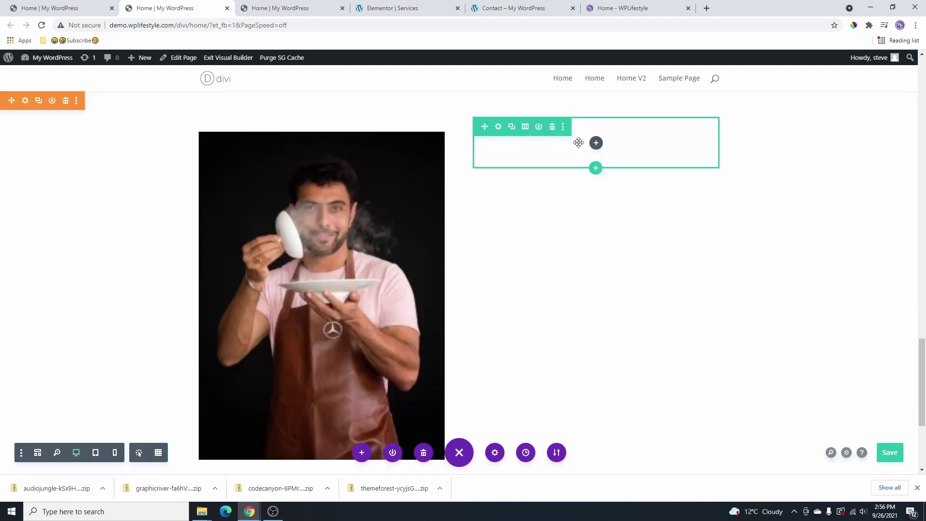
# Add a Text module to the right column and move the teal title box above it.
pyautogui.click(596, 143)
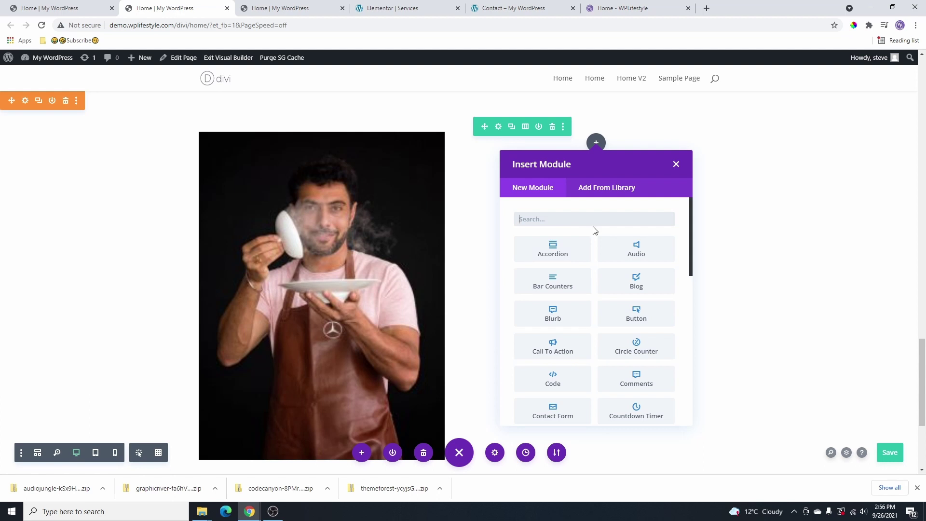
pyautogui.write('te')
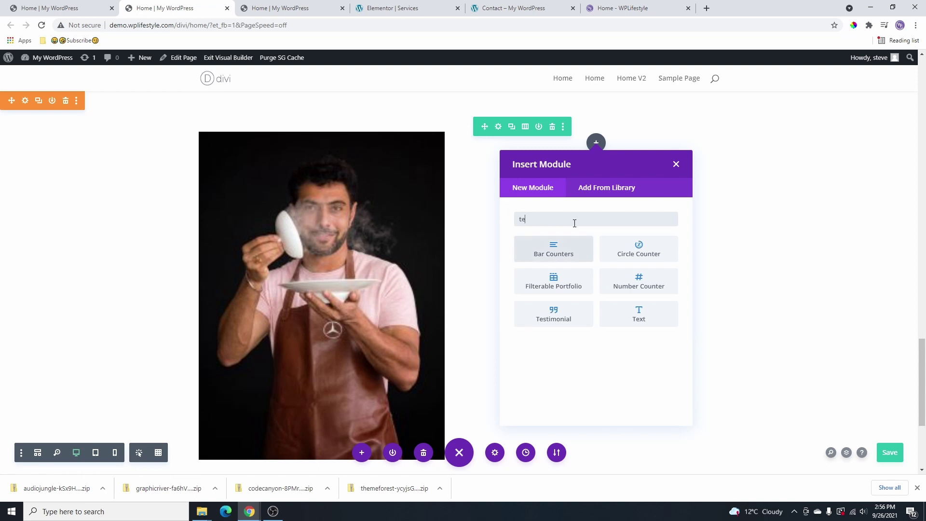
pyautogui.click(636, 315)
pyautogui.click(274, 383)
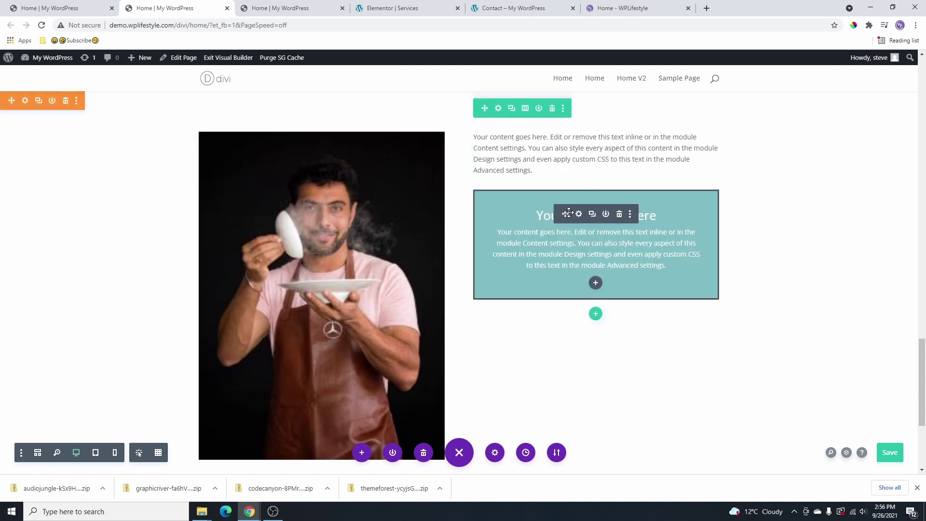
pyautogui.moveTo(562, 213); pyautogui.dragTo(552, 137)
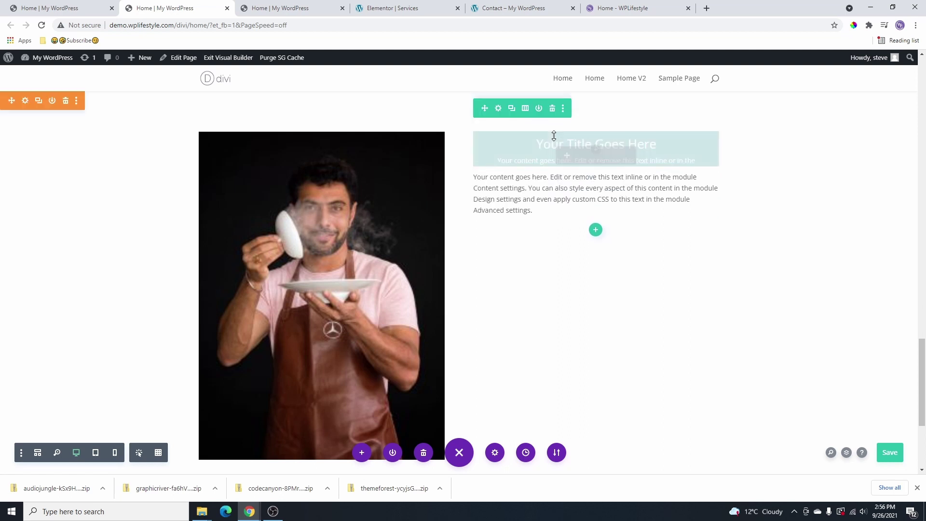
# Add a Click Here button module below the text.
pyautogui.click(595, 282)
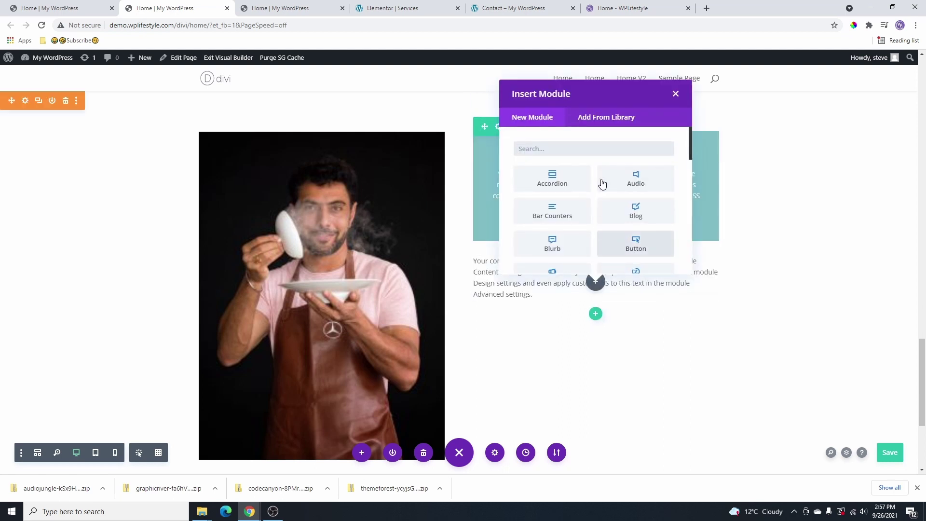
pyautogui.click(635, 244)
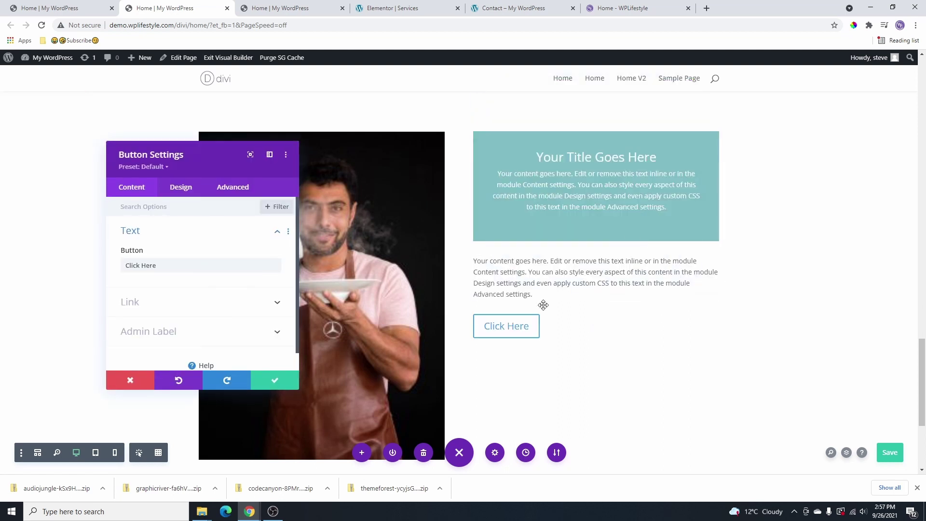
pyautogui.click(275, 381)
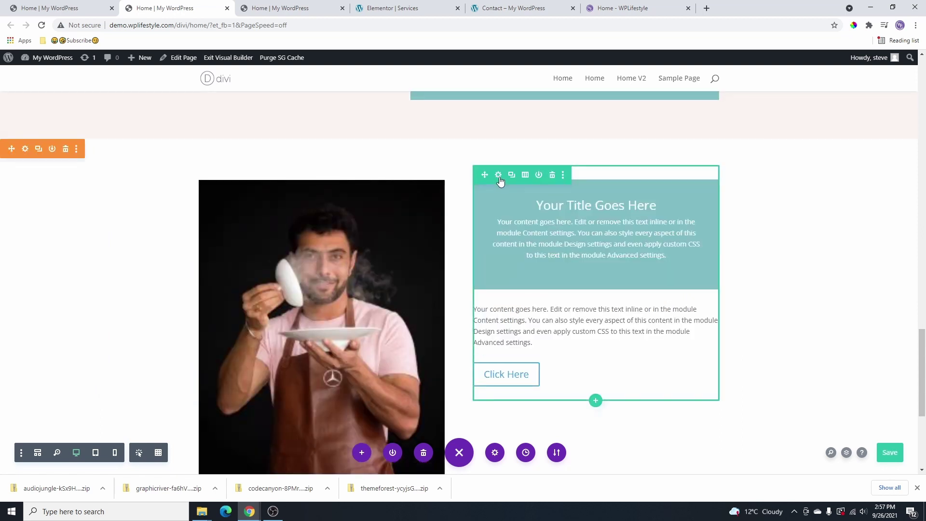
# Set the row's linked left and right padding to 25px.
pyautogui.click(499, 175)
pyautogui.click(185, 192)
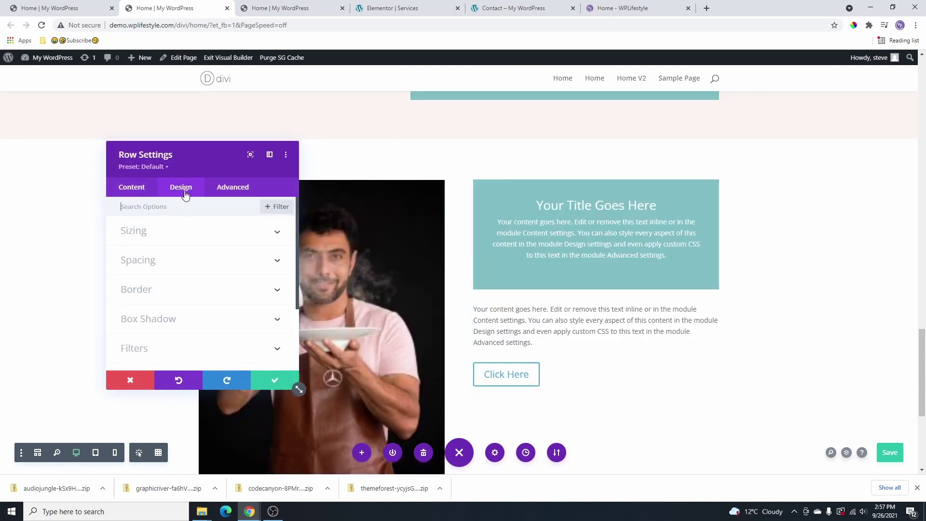
pyautogui.click(172, 261)
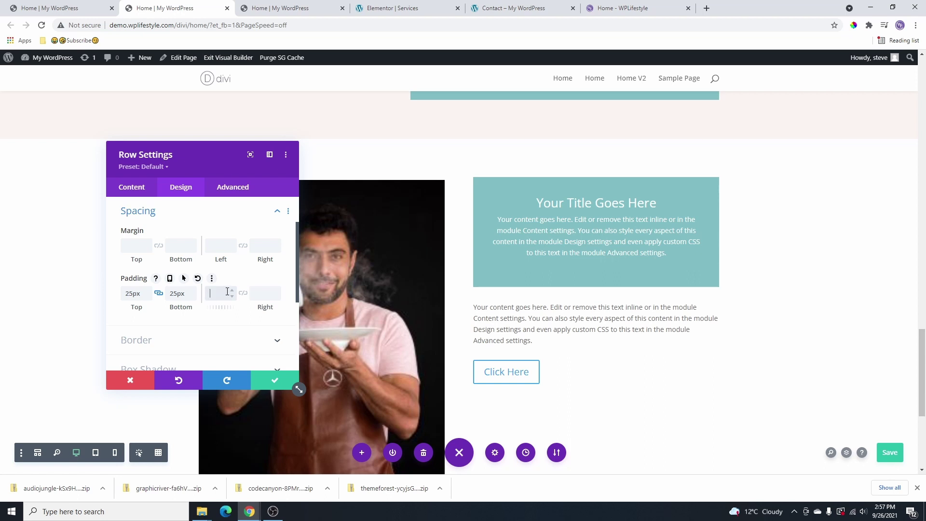
pyautogui.click(242, 293)
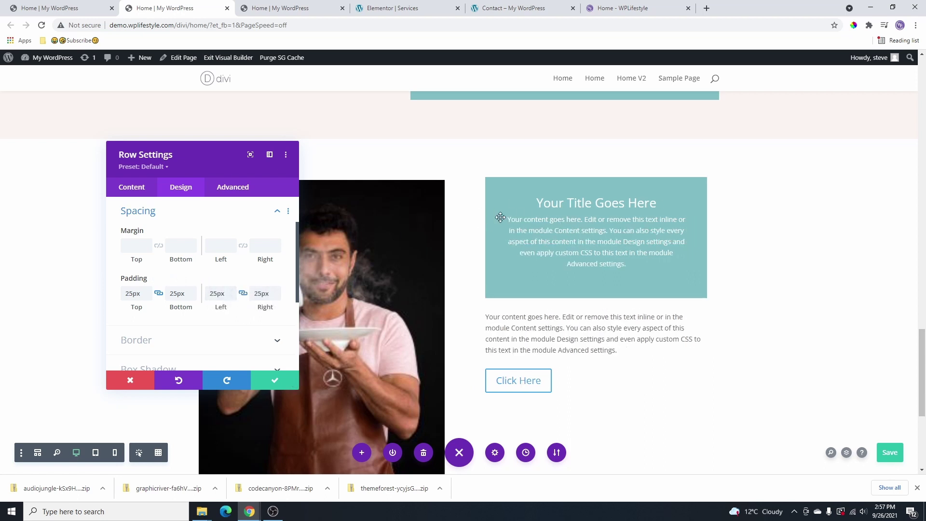
# Give the row a light tan background colour.
pyautogui.click(142, 194)
pyautogui.scroll(-2, 196, 329)
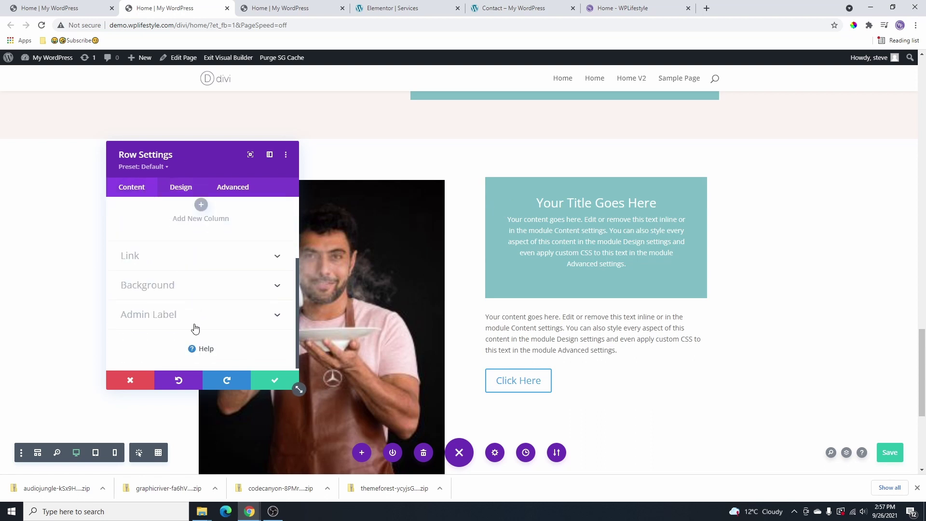
pyautogui.click(181, 289)
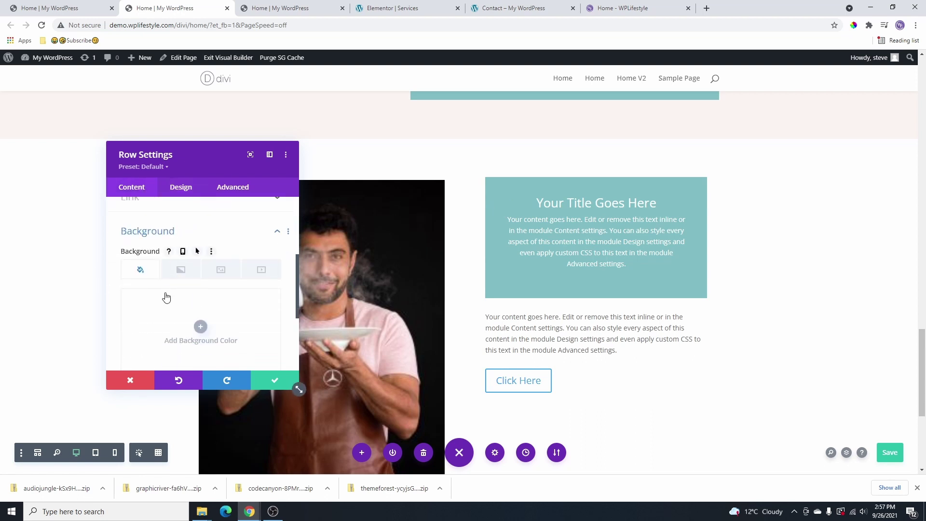
pyautogui.scroll(-2, 160, 280)
pyautogui.click(185, 298)
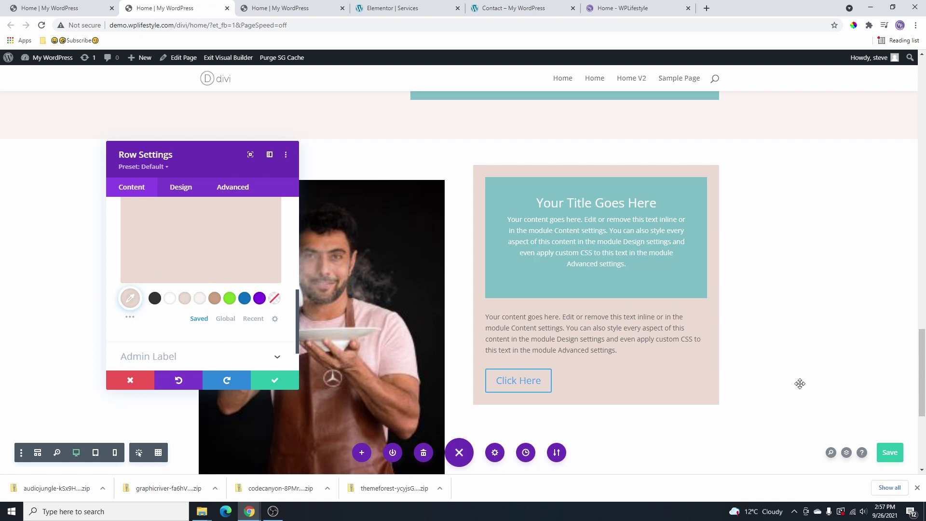
pyautogui.click(171, 193)
pyautogui.click(165, 267)
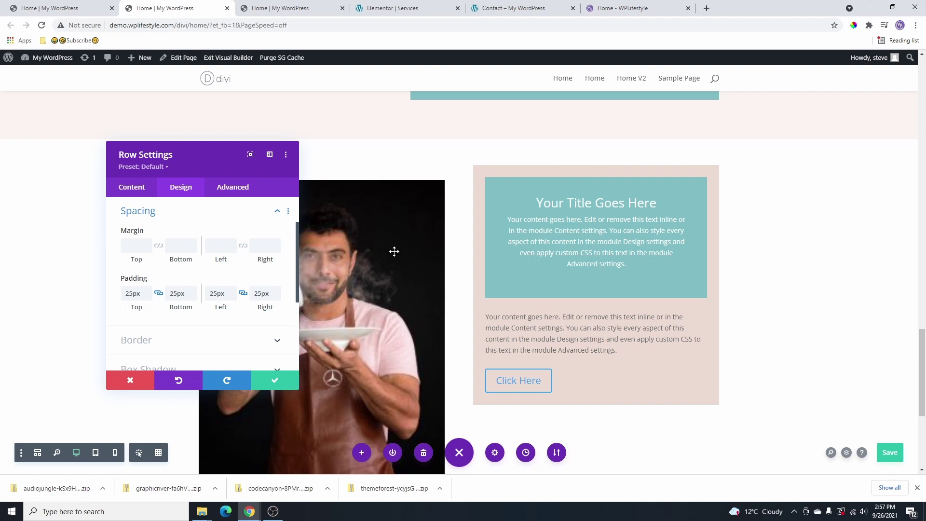
# Set the row's top margin to 128px and left margin to -155px so the card overlaps the photo.
pyautogui.scroll(-1, 389, 304)
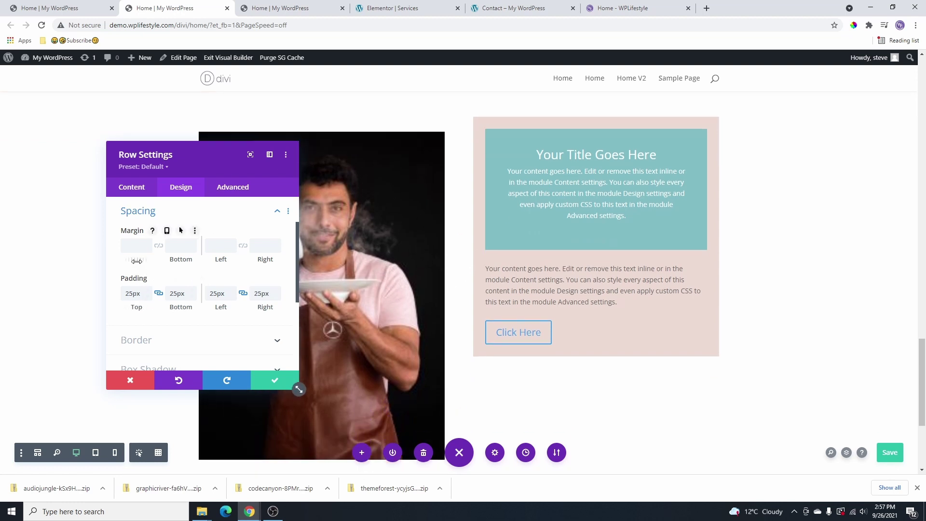
pyautogui.moveTo(136, 262); pyautogui.dragTo(414, 312)
pyautogui.moveTo(221, 261); pyautogui.dragTo(88, 263)
pyautogui.moveTo(73, 262); pyautogui.dragTo(28, 268)
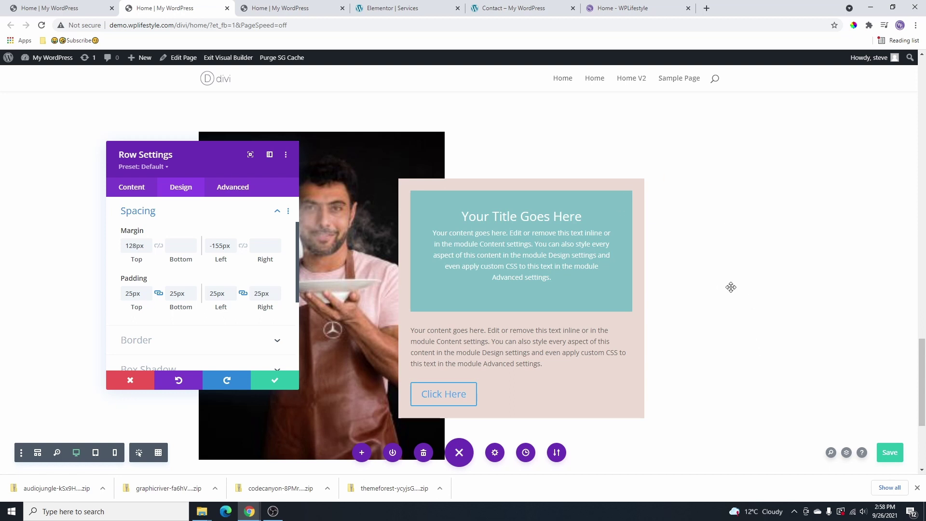
pyautogui.press('Escape')
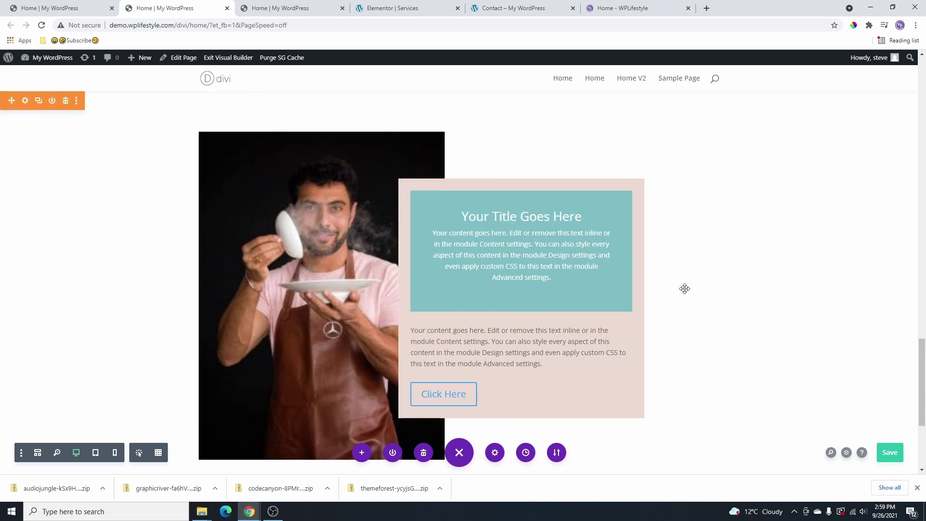
pyautogui.scroll(-1, 344, 214)
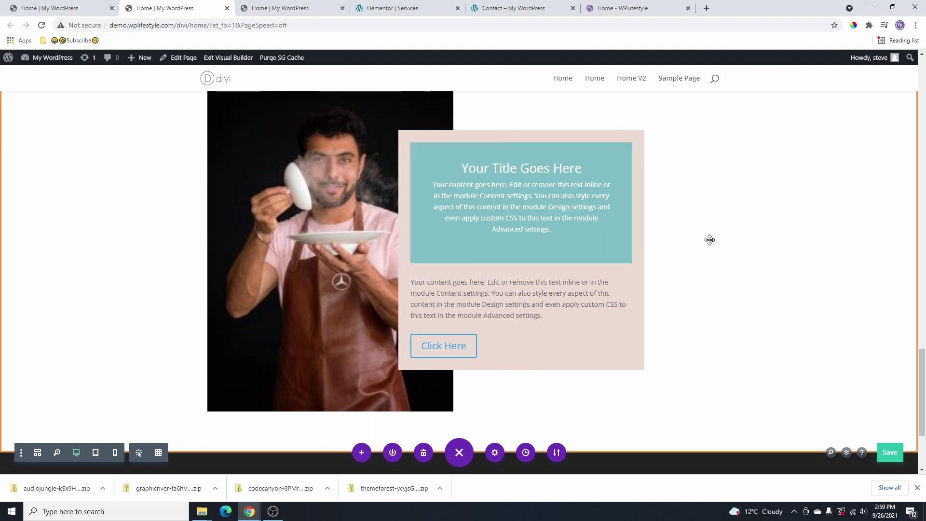
pyautogui.scroll(1, 749, 206)
pyautogui.scroll(-1, 734, 188)
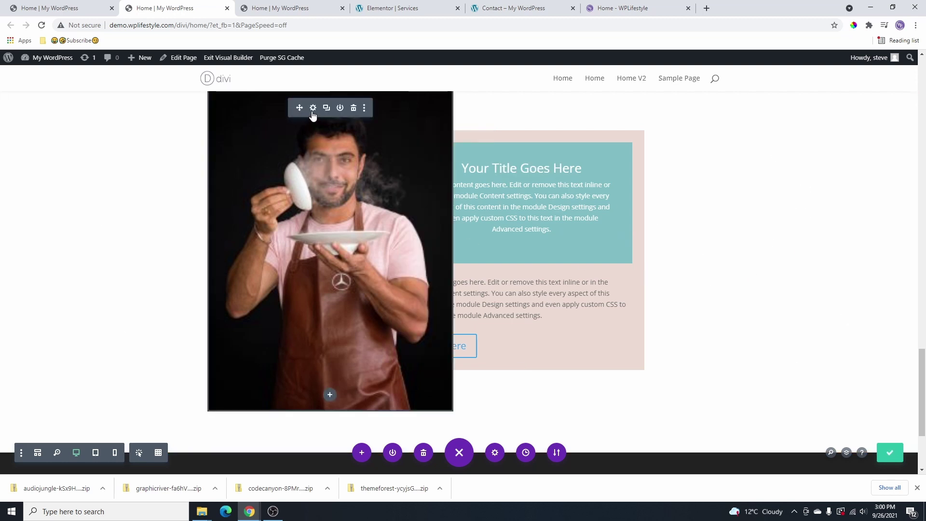
# Swap the chef photo for the cosmetics-on-marble image from the Media Library.
pyautogui.click(313, 108)
pyautogui.click(204, 271)
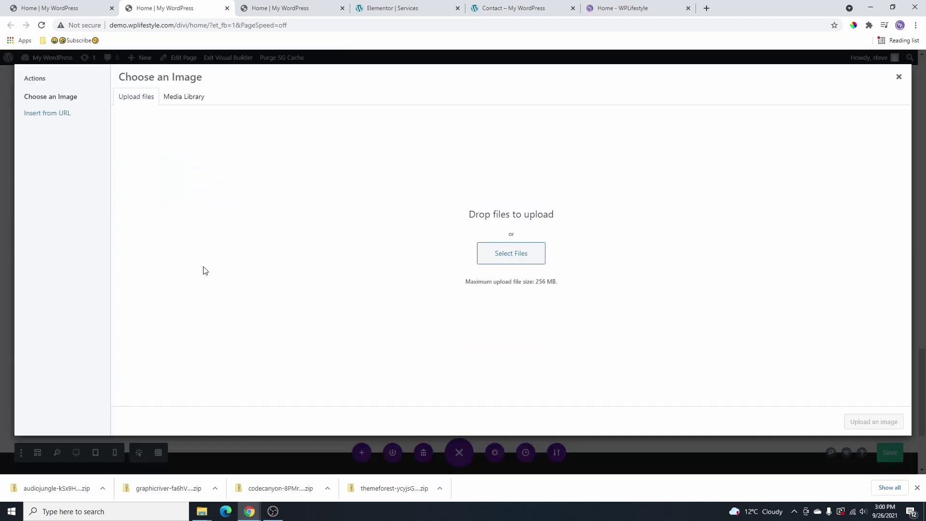
pyautogui.click(190, 97)
pyautogui.click(295, 176)
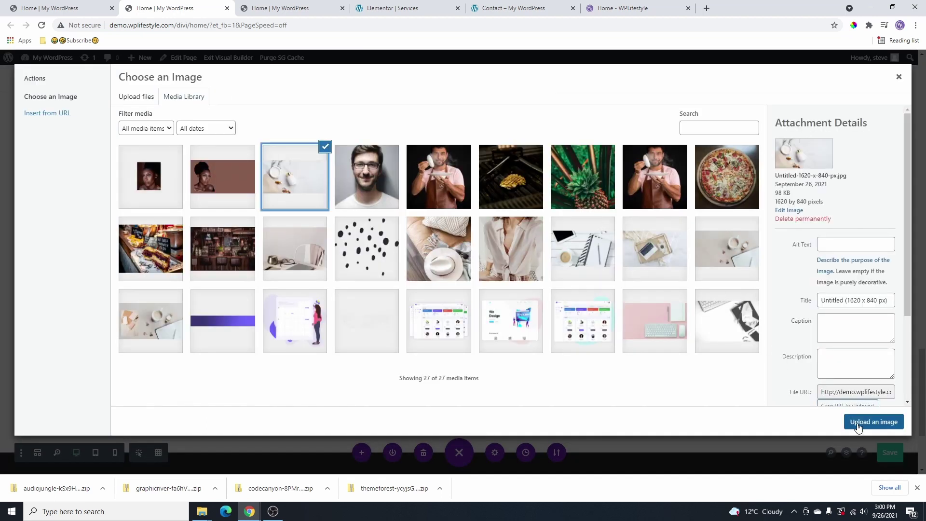
pyautogui.click(873, 421)
pyautogui.click(281, 382)
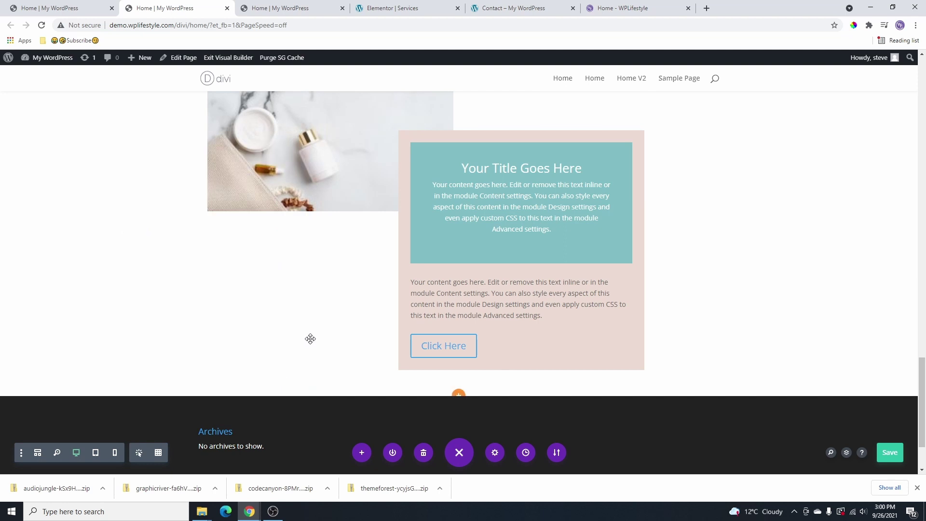
pyautogui.scroll(3, 310, 339)
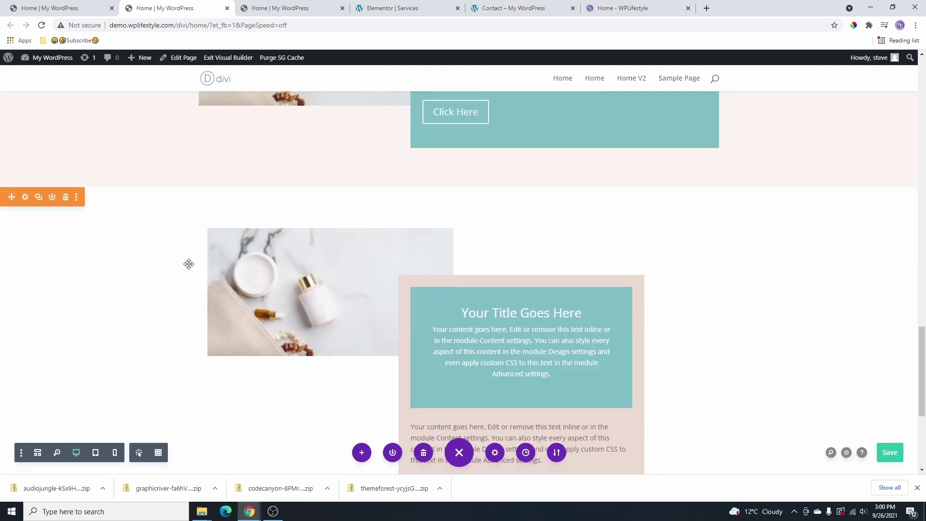
pyautogui.scroll(-1, 715, 298)
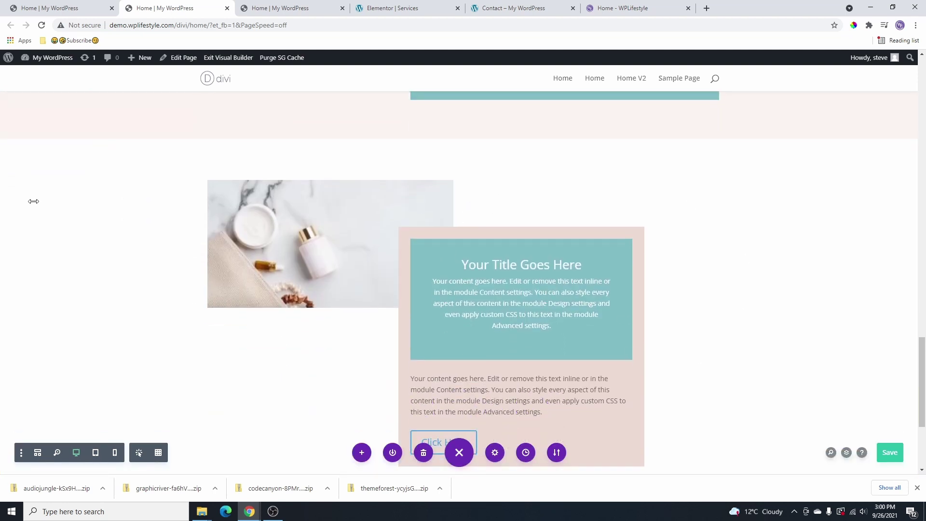
pyautogui.scroll(-3, 739, 314)
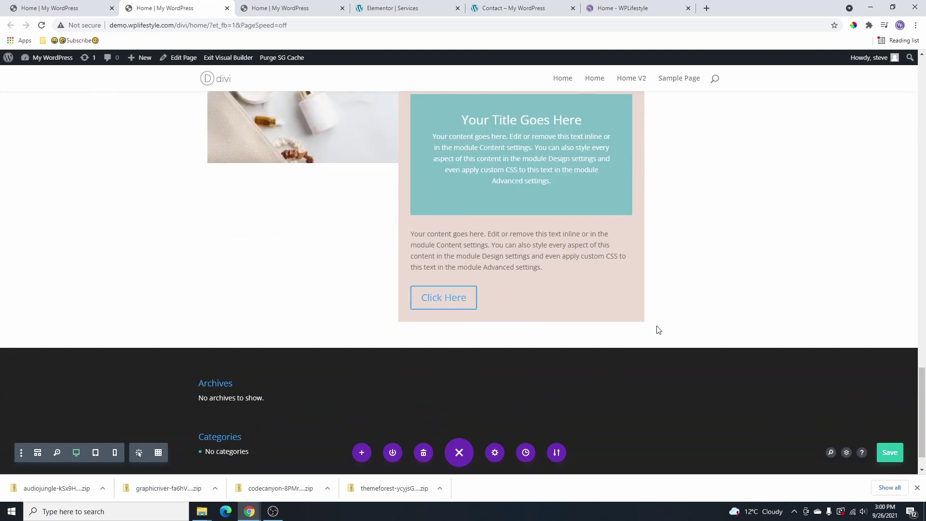
pyautogui.scroll(1, 659, 318)
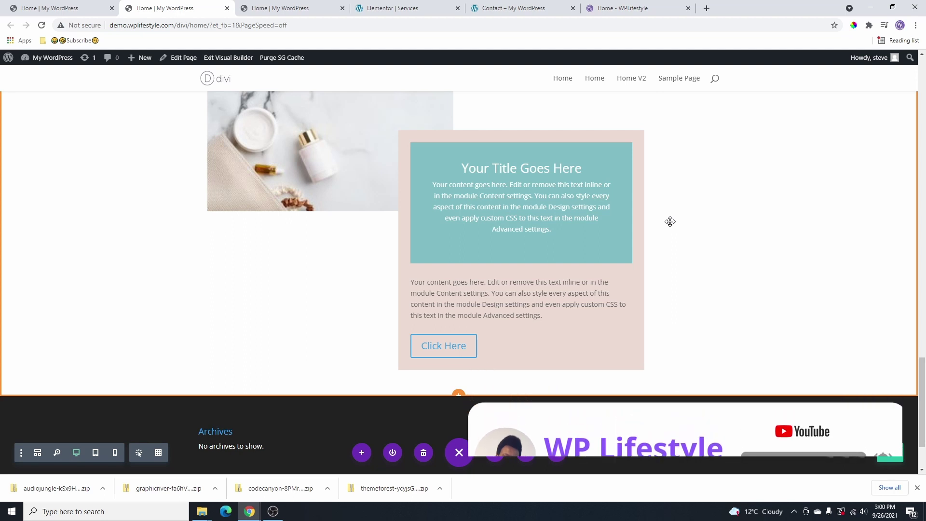
# Add a regular section below with a two-column row.
pyautogui.scroll(-2, 488, 234)
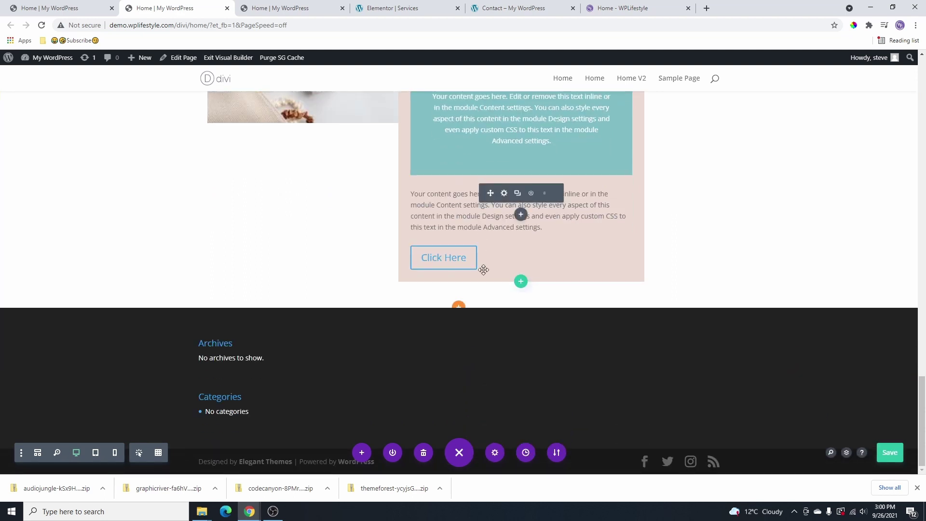
pyautogui.click(458, 305)
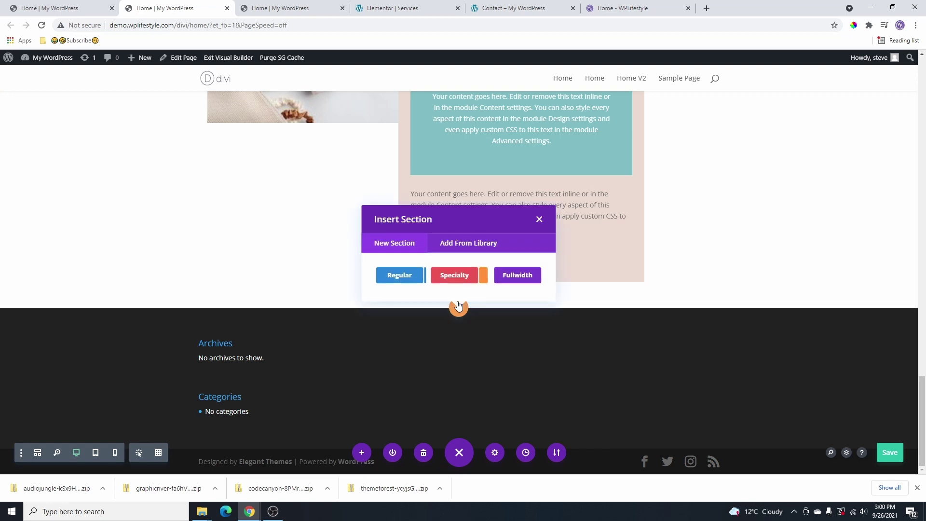
pyautogui.click(409, 278)
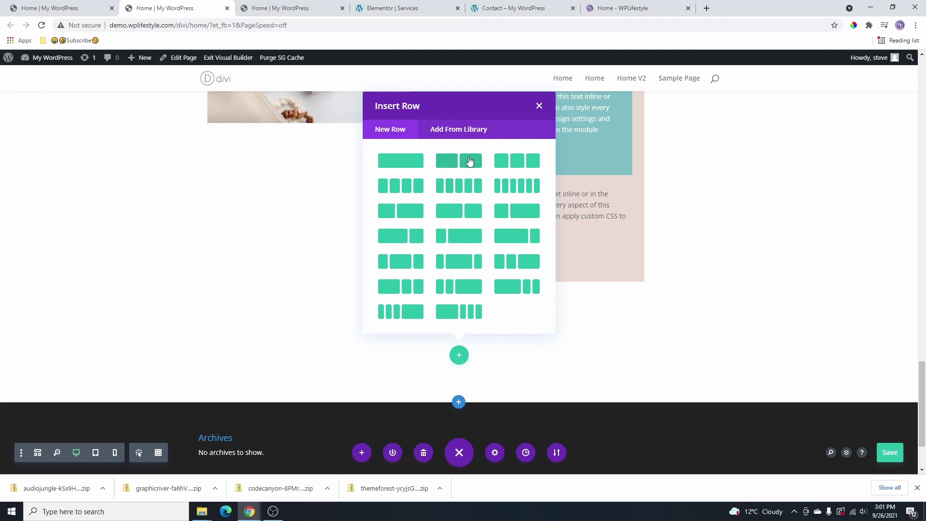
pyautogui.click(449, 173)
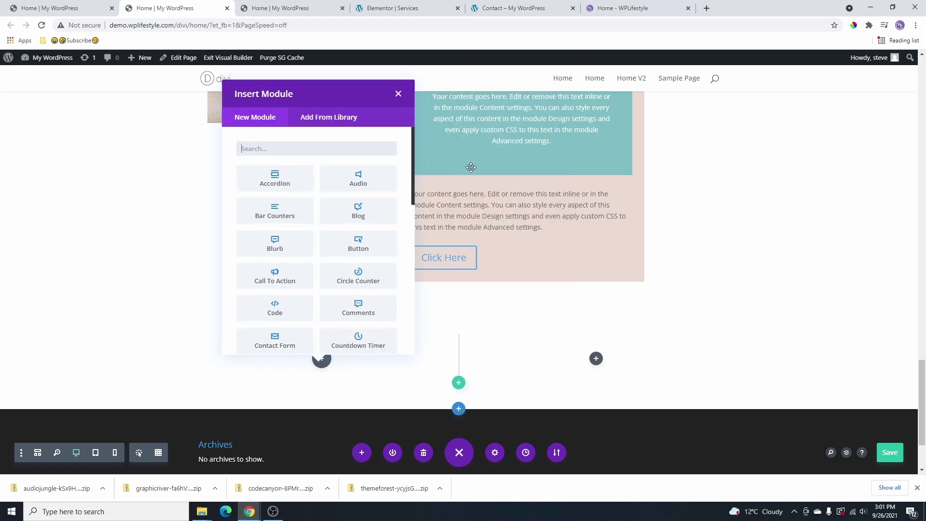
pyautogui.click(380, 360)
pyautogui.scroll(-2, 385, 214)
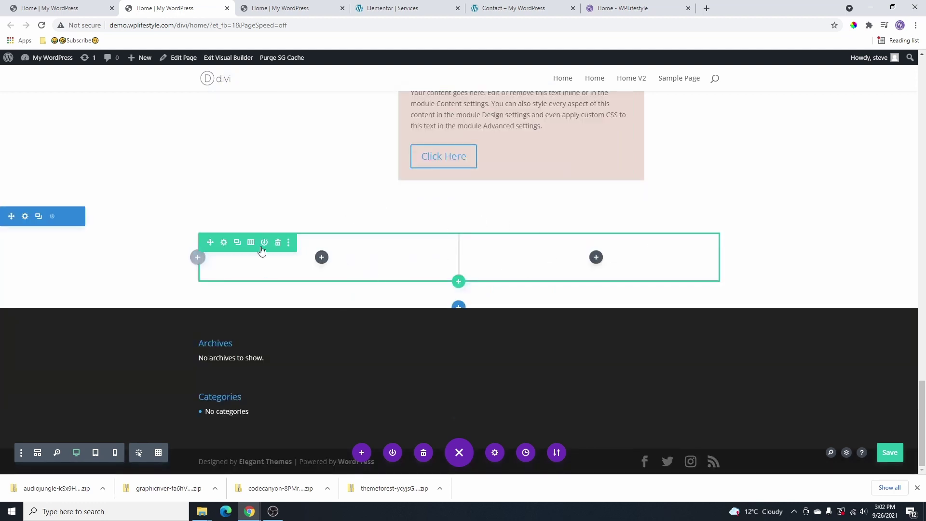
# Insert a Call To Action module into the right column.
pyautogui.click(597, 258)
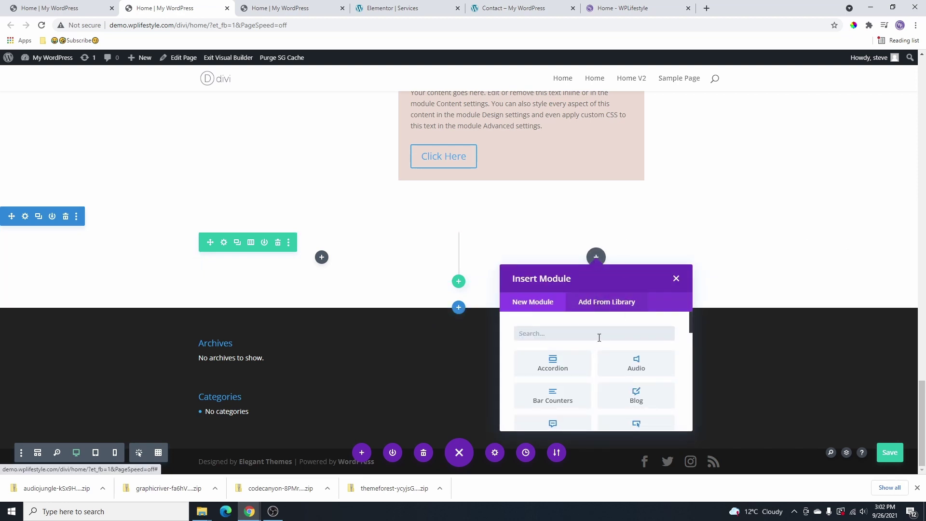
pyautogui.scroll(-1, 628, 395)
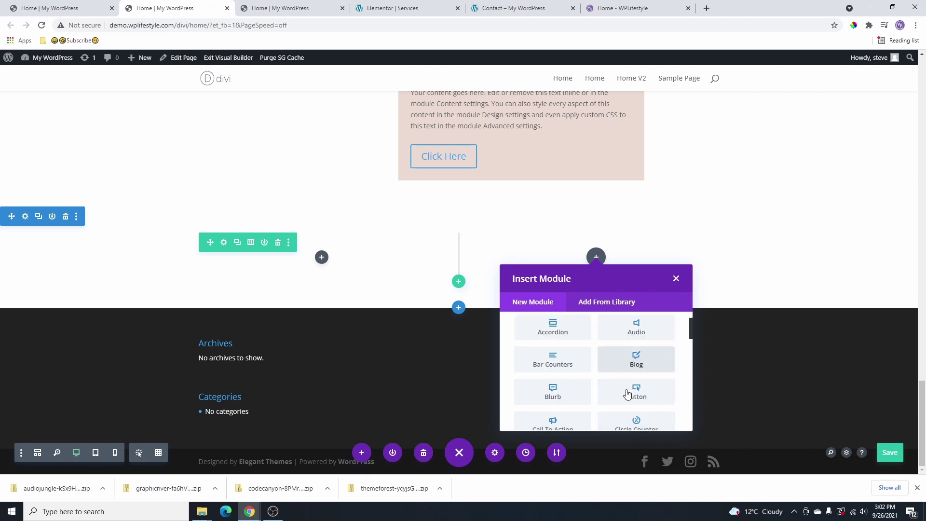
pyautogui.scroll(-1, 628, 395)
pyautogui.click(561, 372)
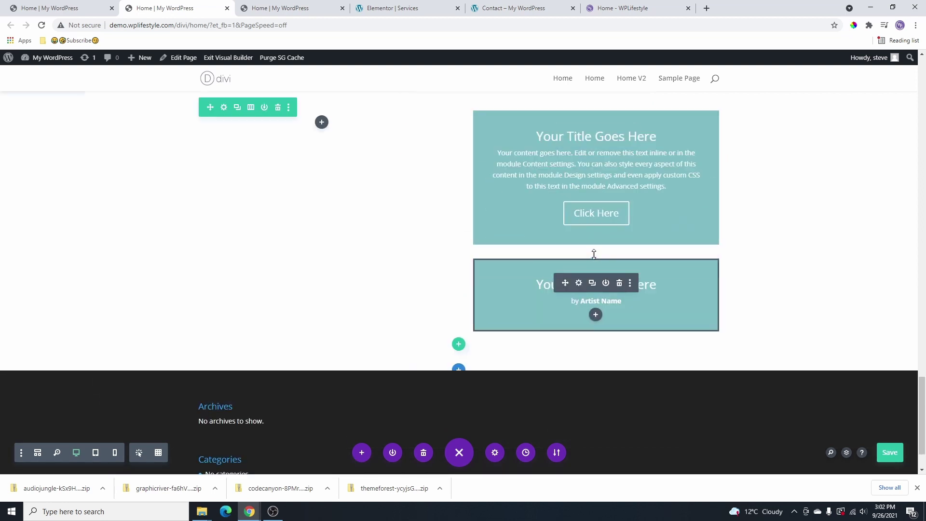
# Delete the call-to-action module's teal background colour.
pyautogui.moveTo(593, 250); pyautogui.dragTo(594, 241)
pyautogui.scroll(2, 596, 251)
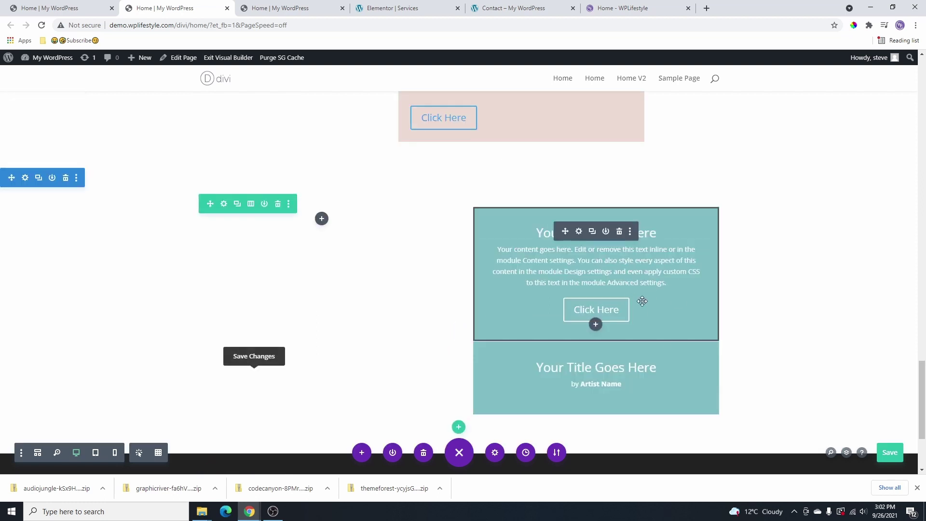
pyautogui.click(579, 232)
pyautogui.scroll(-5, 123, 289)
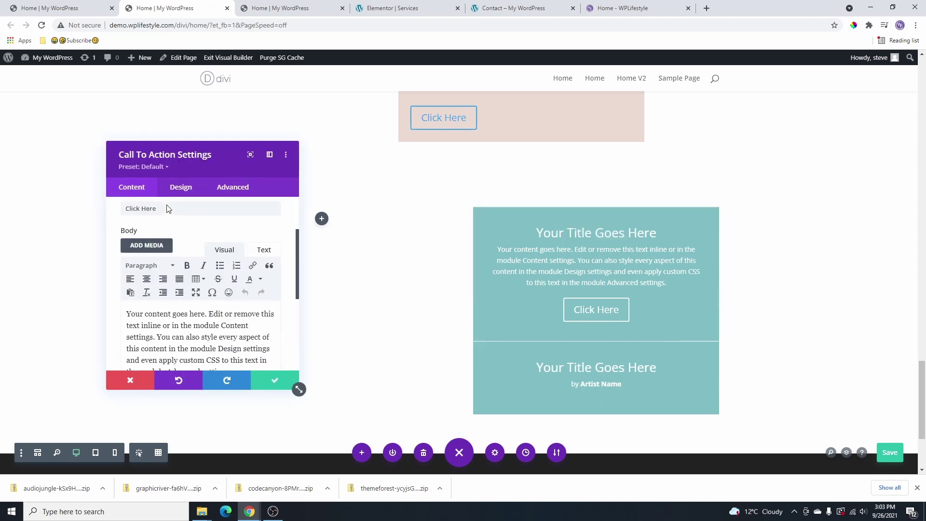
pyautogui.click(191, 297)
pyautogui.scroll(3, 186, 325)
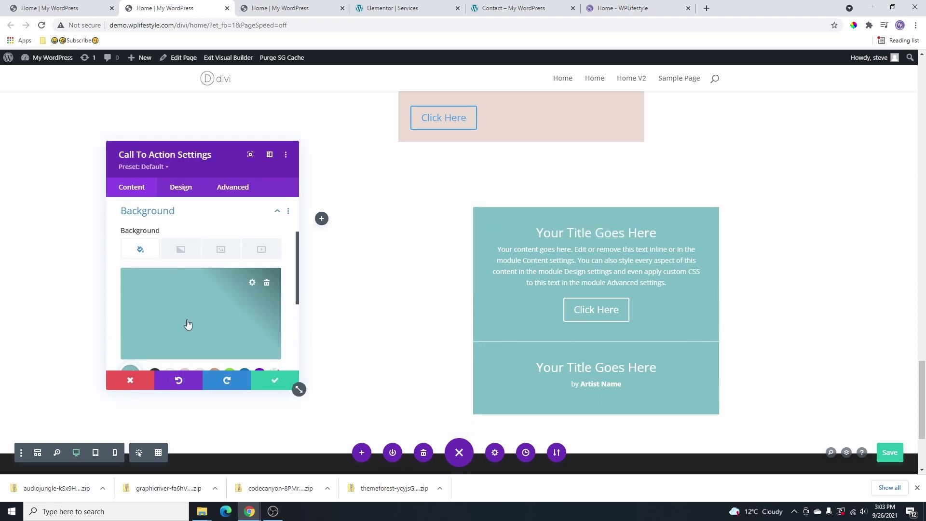
pyautogui.scroll(-3, 244, 292)
pyautogui.scroll(2, 273, 258)
pyautogui.click(267, 235)
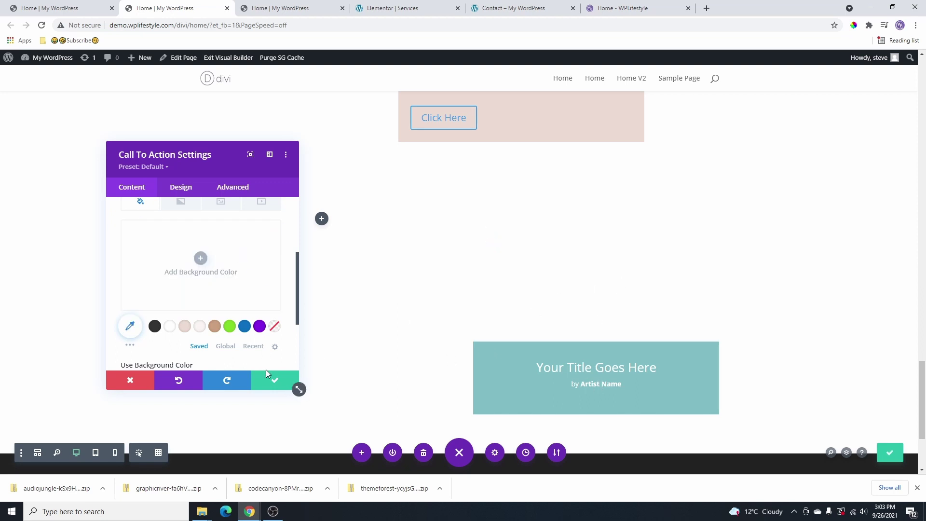
pyautogui.click(273, 379)
# Delete the audio module's teal background colour.
pyautogui.click(580, 367)
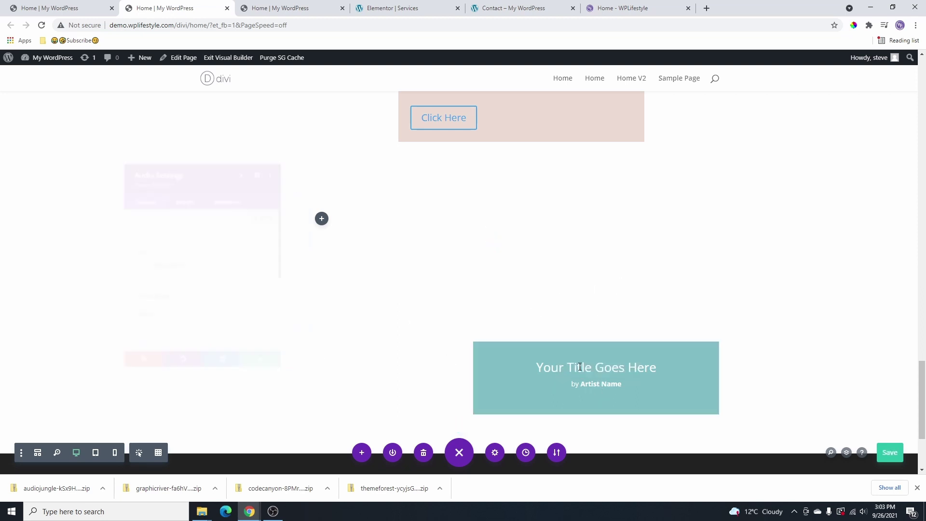
pyautogui.scroll(-5, 155, 289)
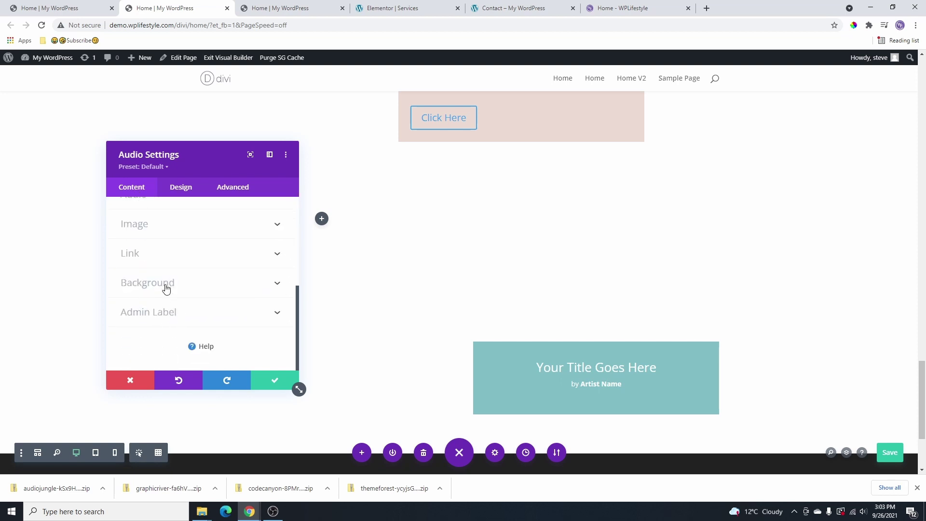
pyautogui.click(164, 285)
pyautogui.click(267, 284)
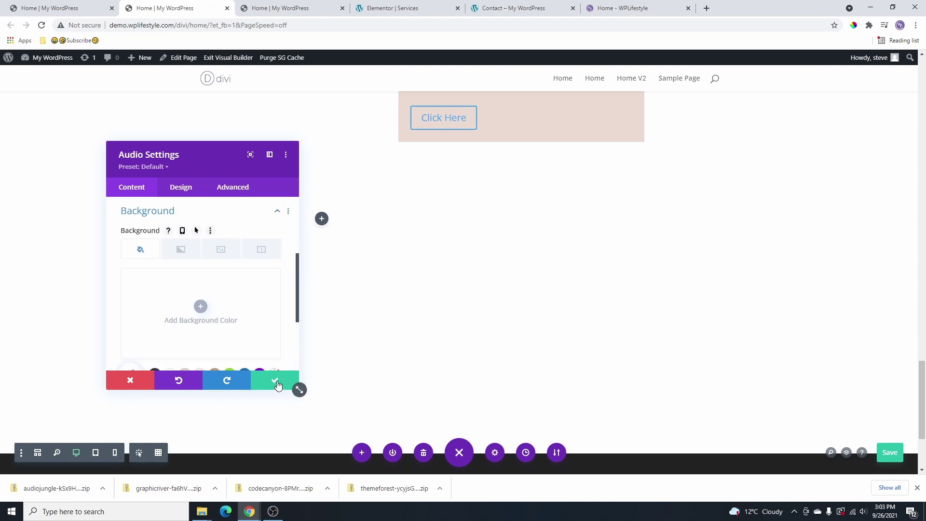
pyautogui.click(277, 382)
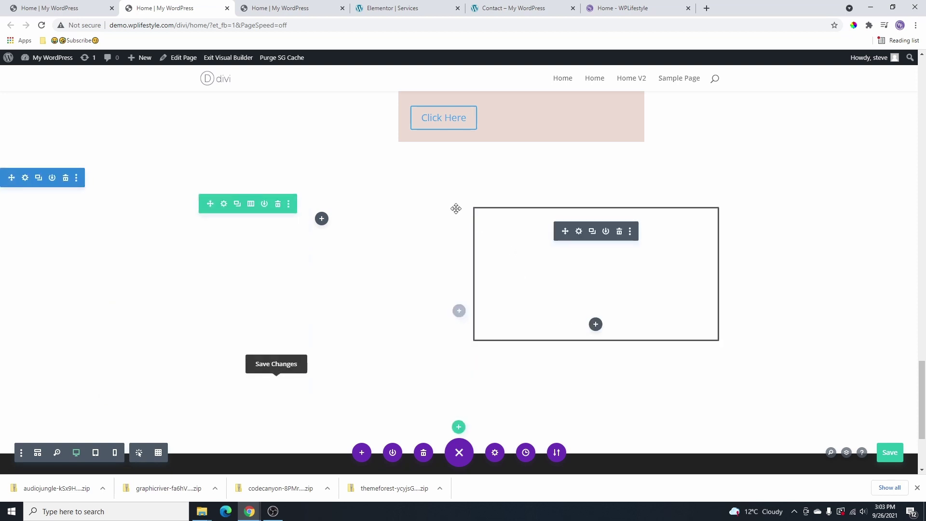
# Give the row's right column a tan-brown background colour.
pyautogui.click(224, 204)
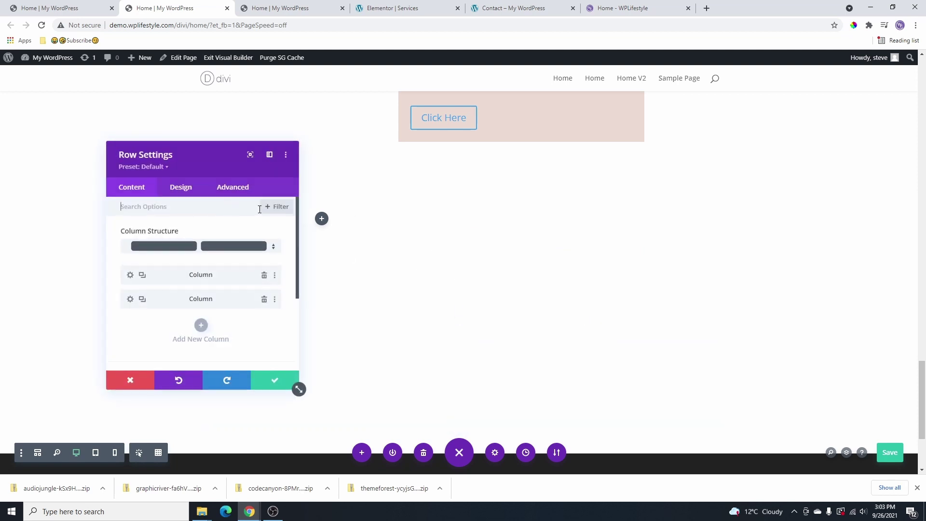
pyautogui.click(129, 300)
pyautogui.scroll(-2, 163, 332)
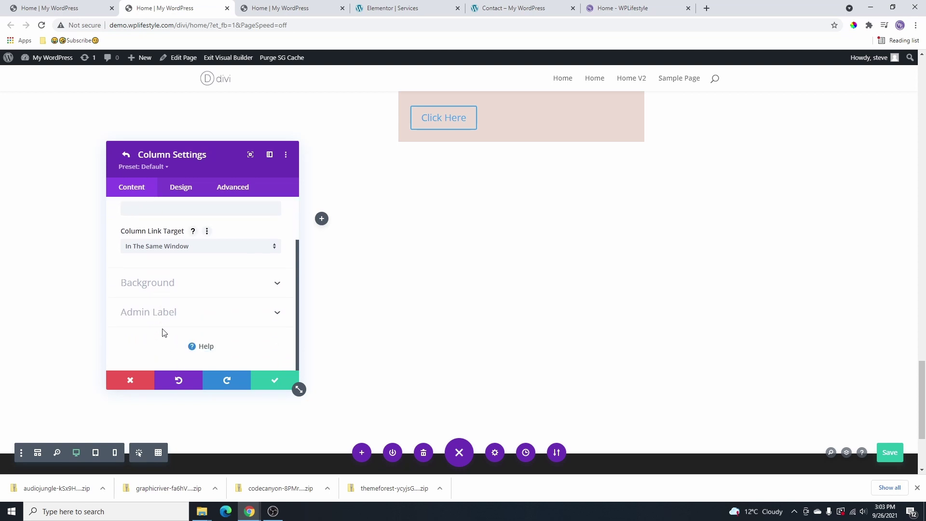
pyautogui.click(165, 286)
pyautogui.scroll(-2, 189, 290)
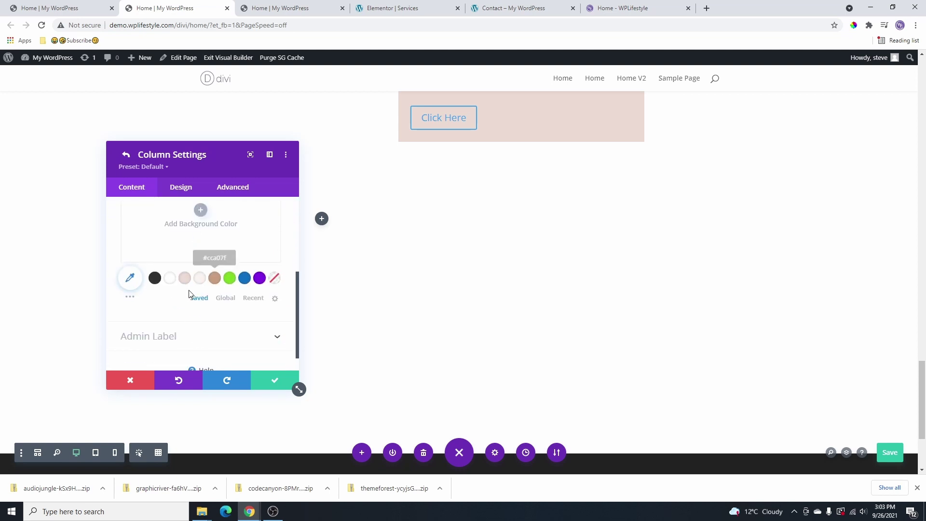
pyautogui.click(186, 280)
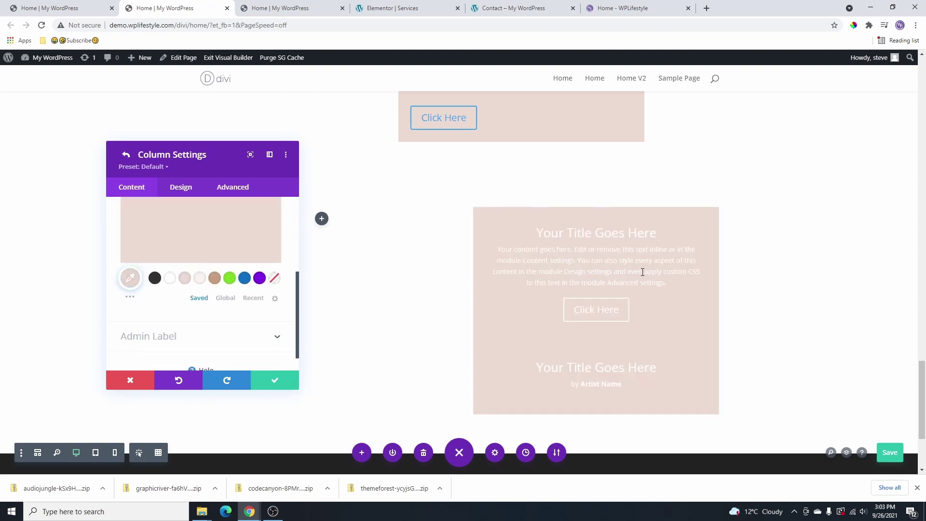
pyautogui.click(215, 278)
pyautogui.scroll(3, 180, 203)
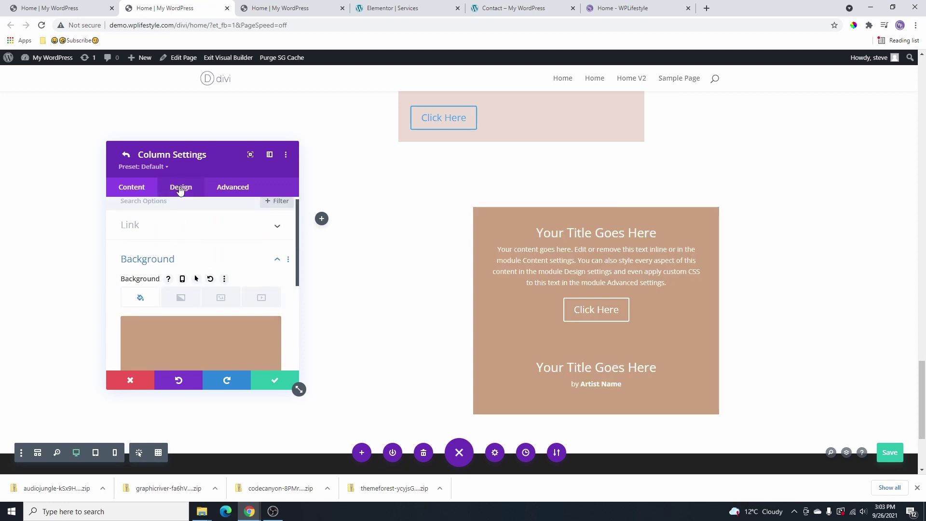
# Set the column's padding to 25px on top, bottom, left and right.
pyautogui.click(180, 189)
pyautogui.click(163, 236)
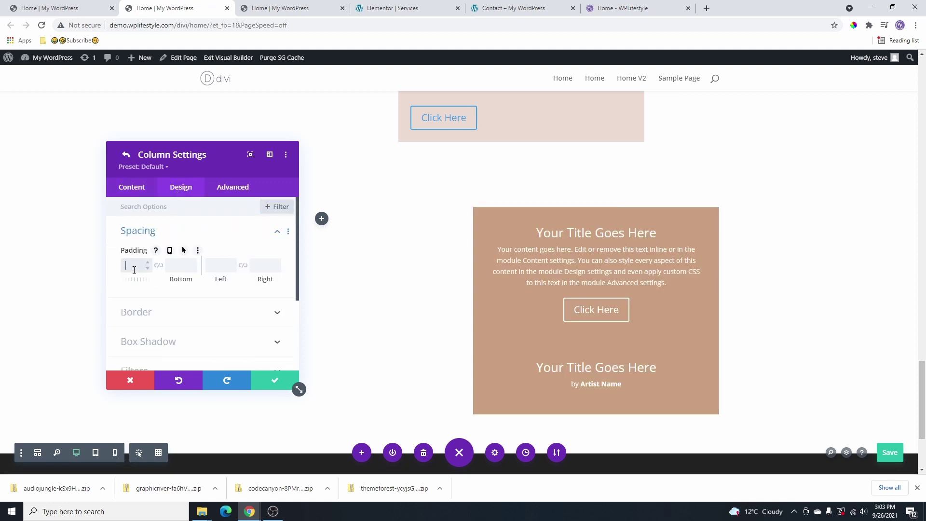
pyautogui.click(159, 266)
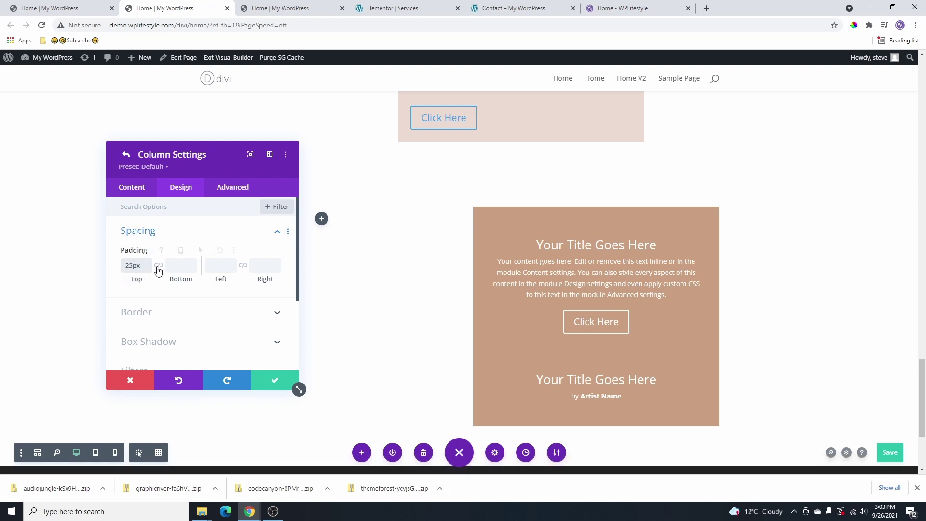
pyautogui.click(221, 268)
pyautogui.write('25px')
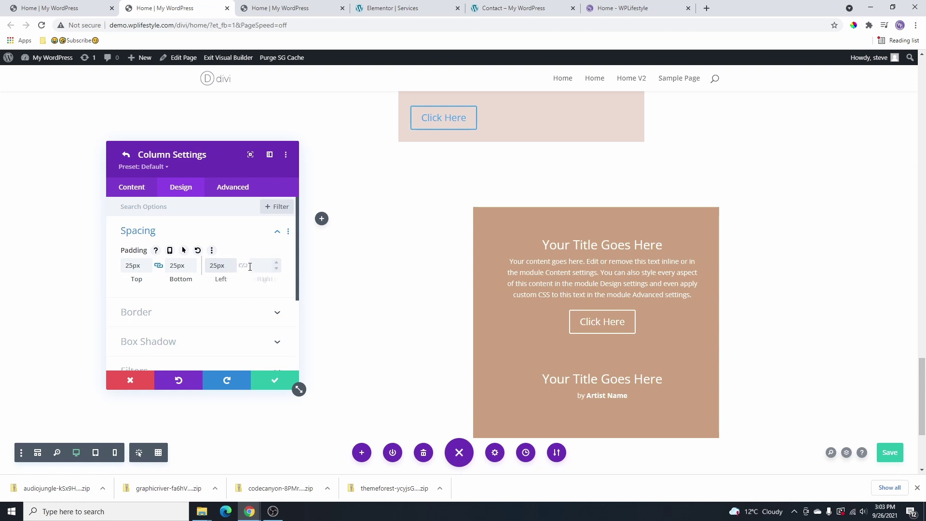
pyautogui.click(243, 265)
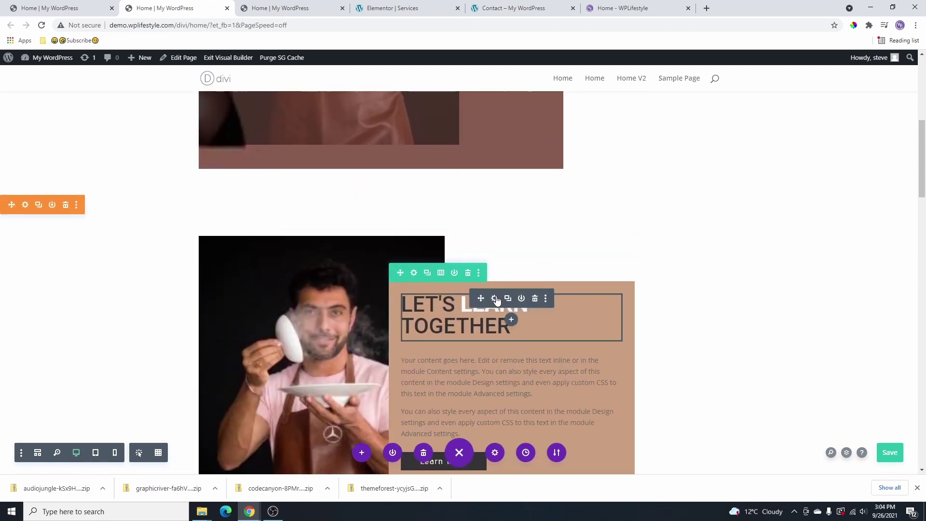
# Copy the LET'S LEARN TOGETHER heading and paste it above the tan column's call-to-action.
pyautogui.rightClick(497, 301)
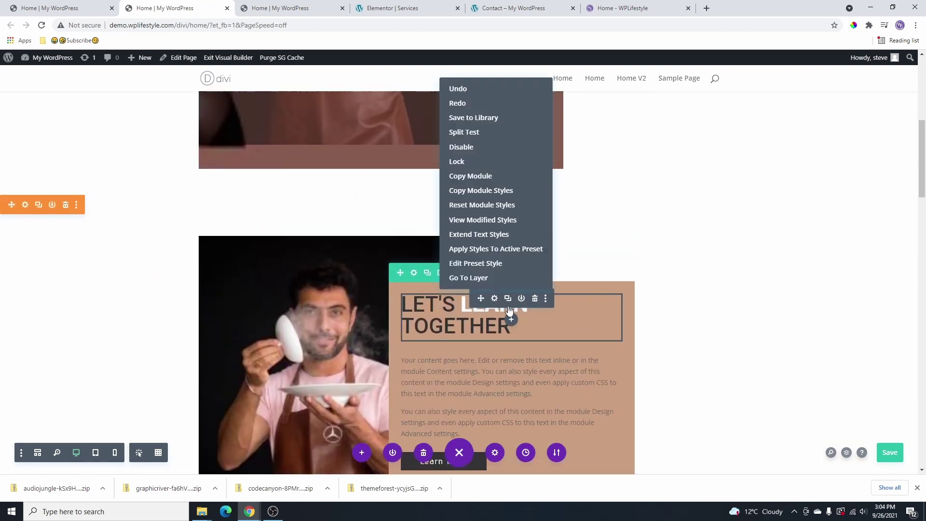
pyautogui.click(475, 175)
pyautogui.scroll(-10, 551, 288)
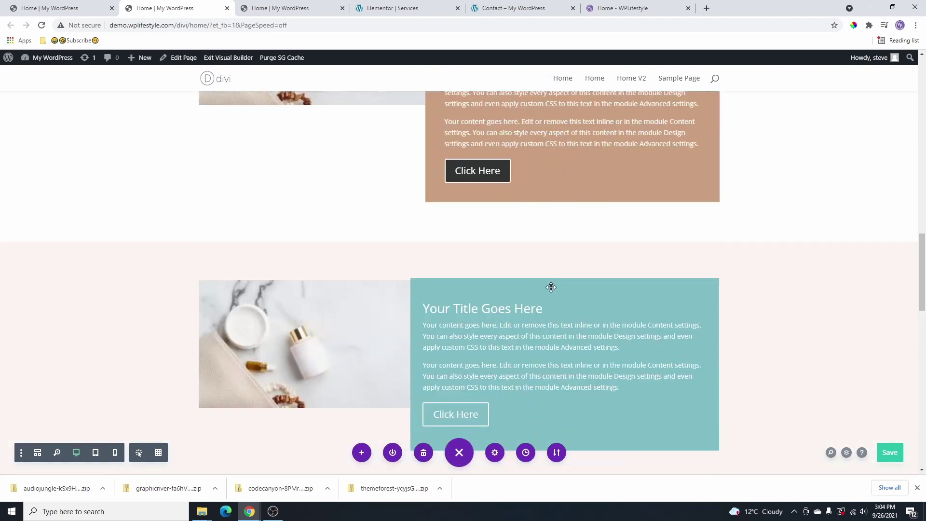
pyautogui.scroll(-10, 551, 288)
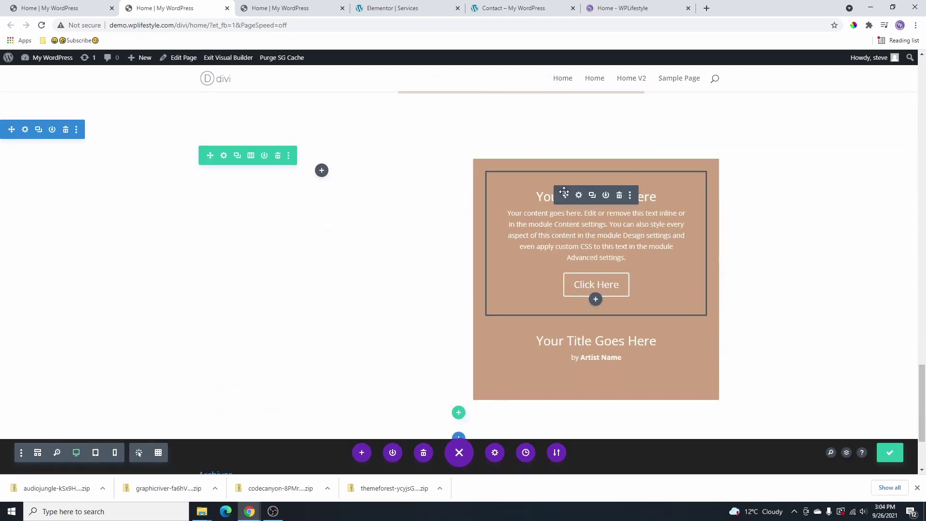
pyautogui.rightClick(582, 202)
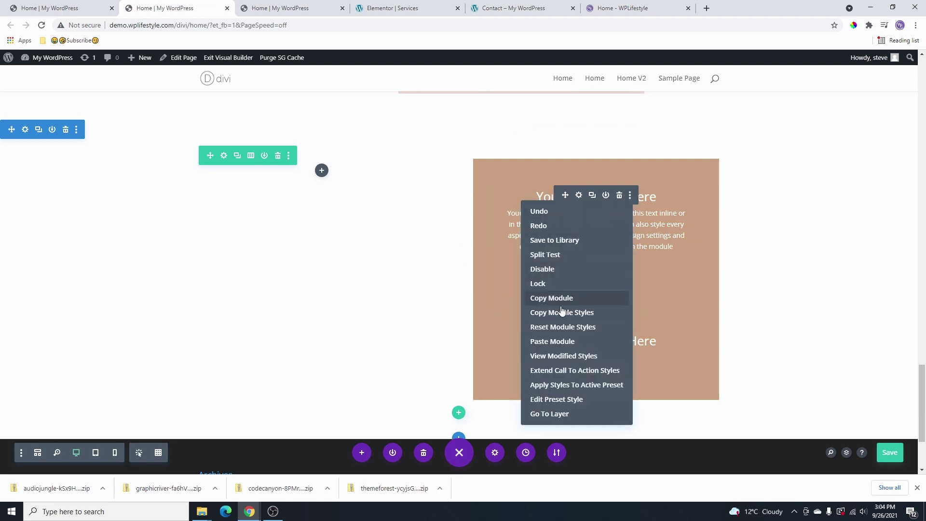
pyautogui.click(570, 324)
pyautogui.moveTo(567, 335); pyautogui.dragTo(571, 201)
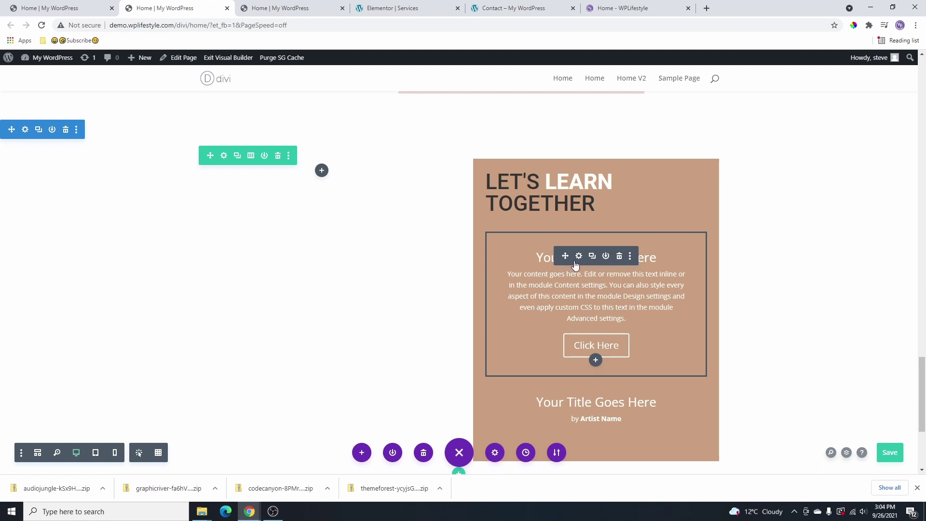
pyautogui.click(579, 257)
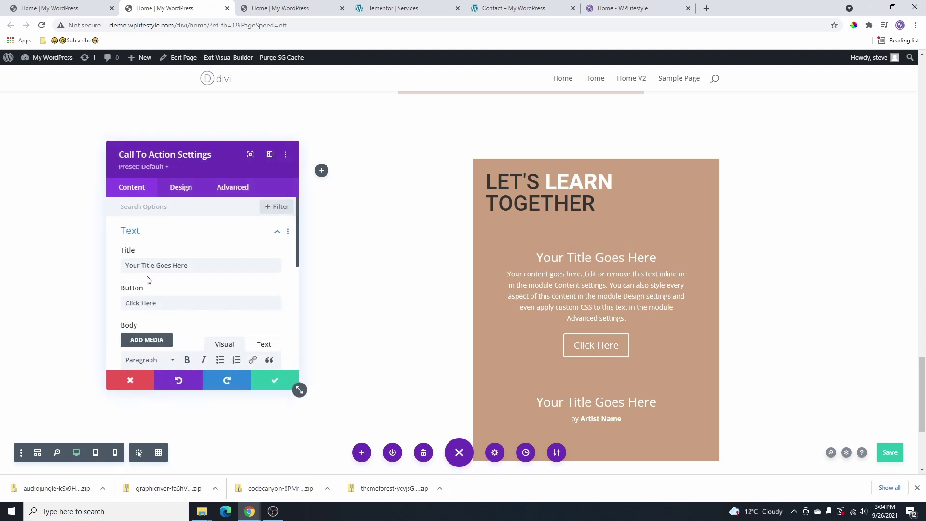
# Left-align the call-to-action's body text in its Design options.
pyautogui.scroll(-4, 170, 250)
pyautogui.click(181, 189)
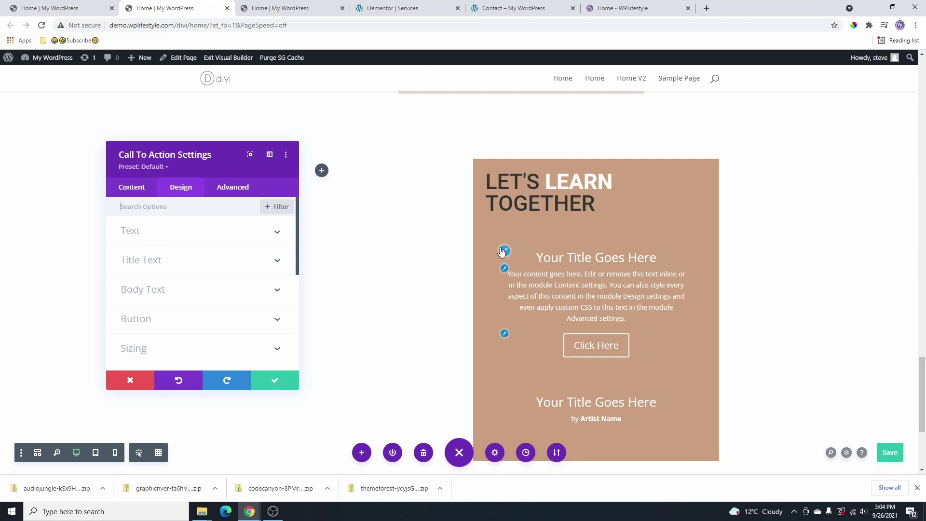
pyautogui.click(502, 252)
pyautogui.scroll(-5, 183, 289)
pyautogui.click(505, 269)
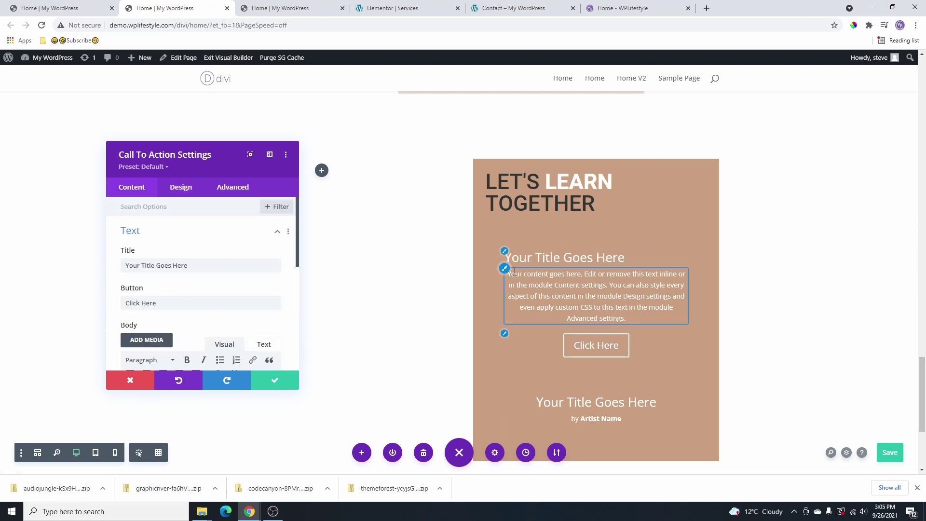
pyautogui.click(504, 269)
pyautogui.scroll(-3, 203, 261)
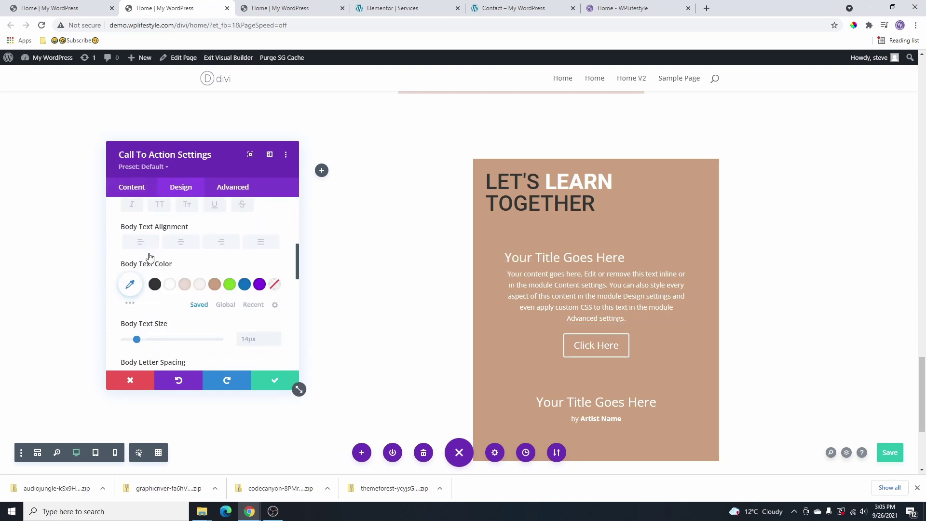
pyautogui.click(151, 248)
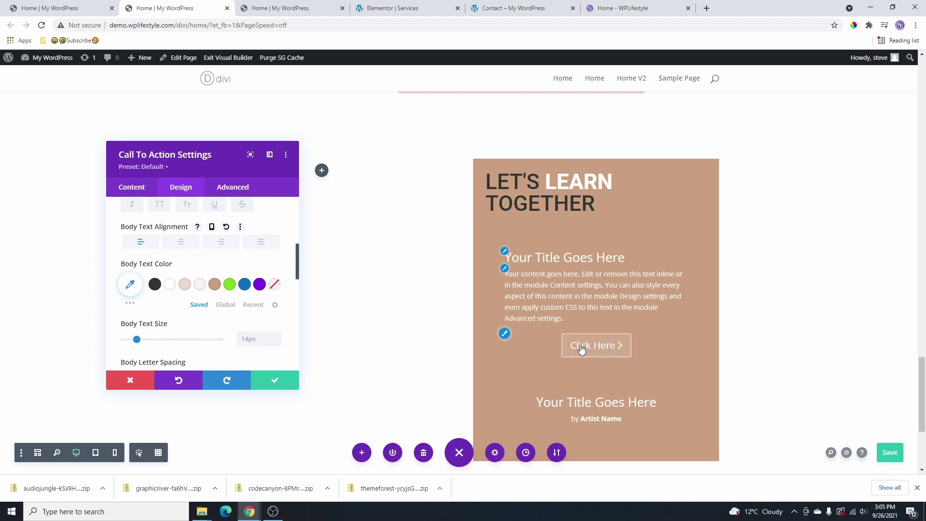
# Set the Click Here button alignment to left and close the call-to-action settings.
pyautogui.click(504, 334)
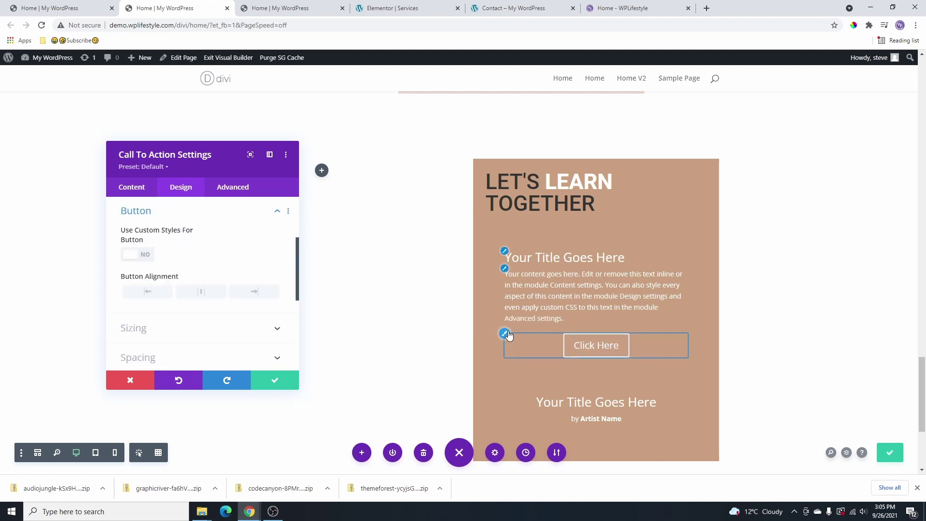
pyautogui.scroll(-3, 151, 295)
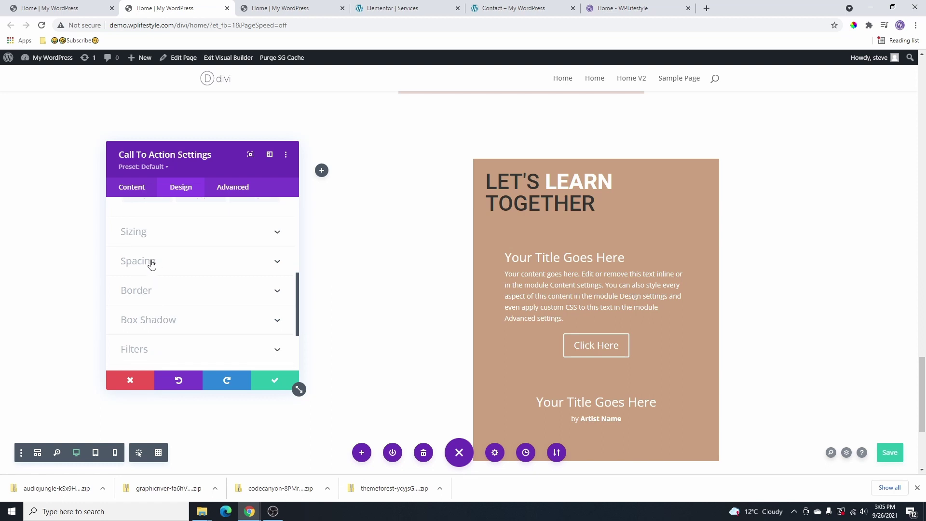
pyautogui.scroll(3, 149, 290)
pyautogui.click(147, 292)
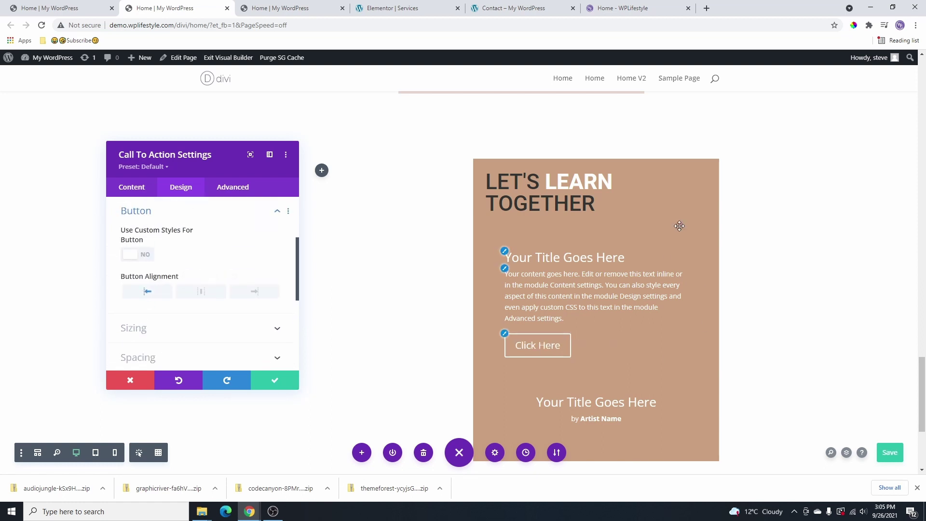
pyautogui.press('Escape')
pyautogui.scroll(-2, 565, 307)
pyautogui.scroll(1, 565, 307)
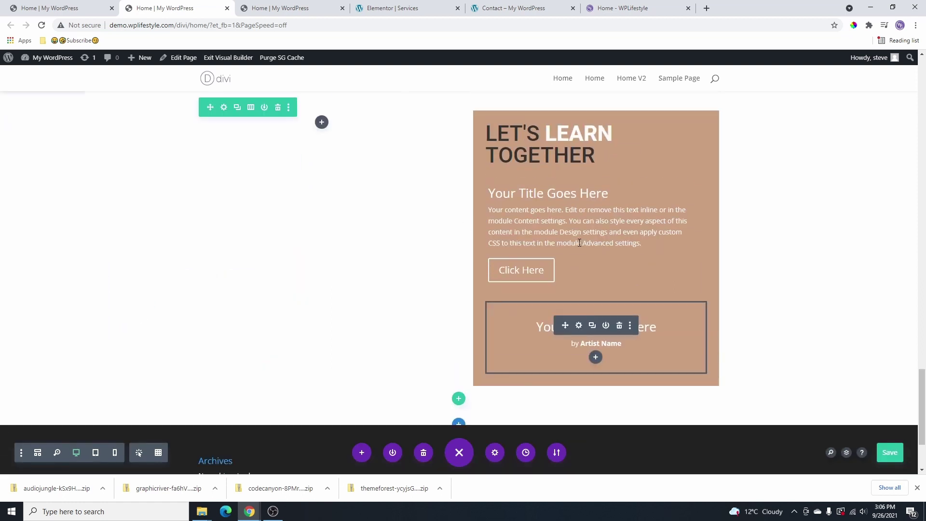
# Delete the lower audio module and set the Media Library skincare-products photo as the row's background image.
pyautogui.click(620, 325)
pyautogui.scroll(2, 599, 290)
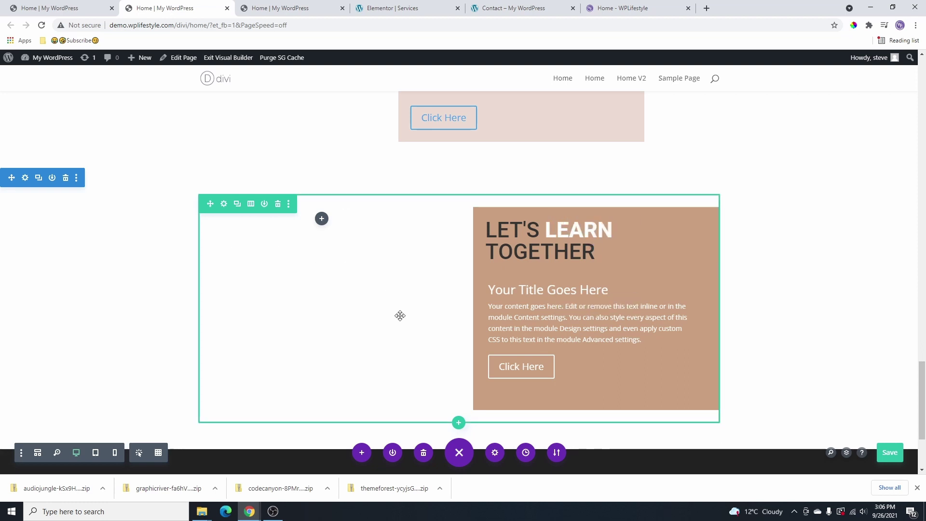
pyautogui.click(224, 205)
pyautogui.scroll(-3, 172, 296)
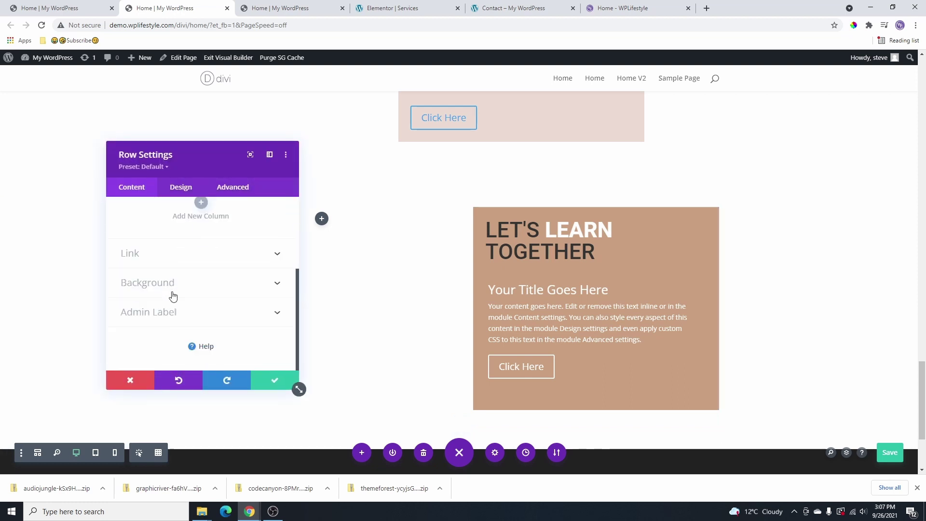
pyautogui.click(169, 289)
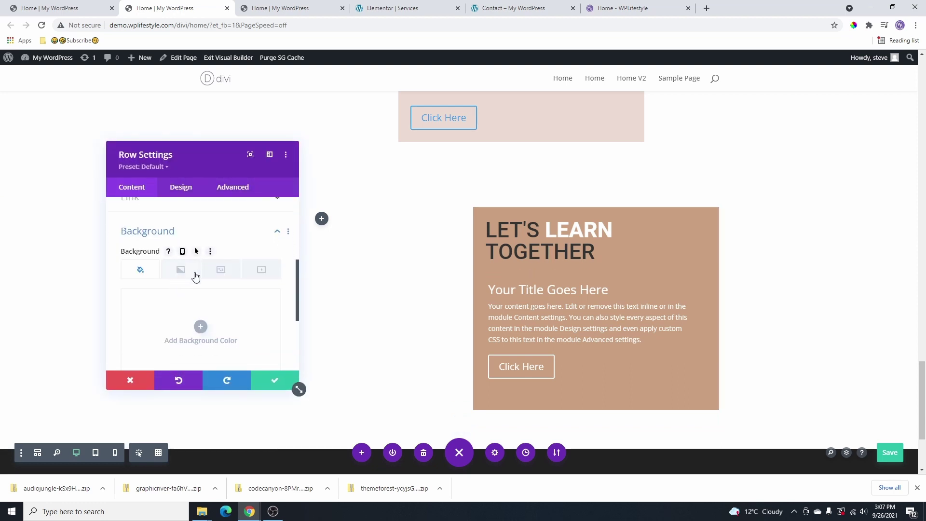
pyautogui.click(222, 274)
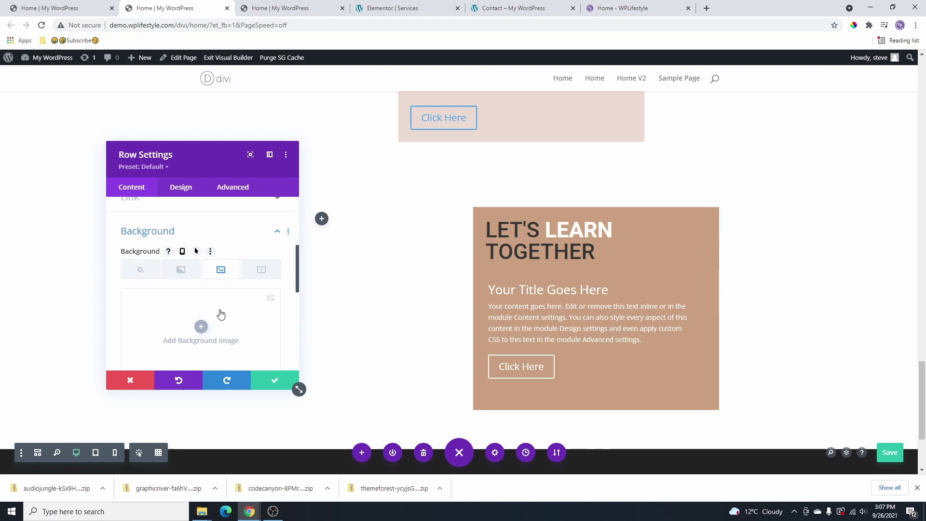
pyautogui.click(201, 330)
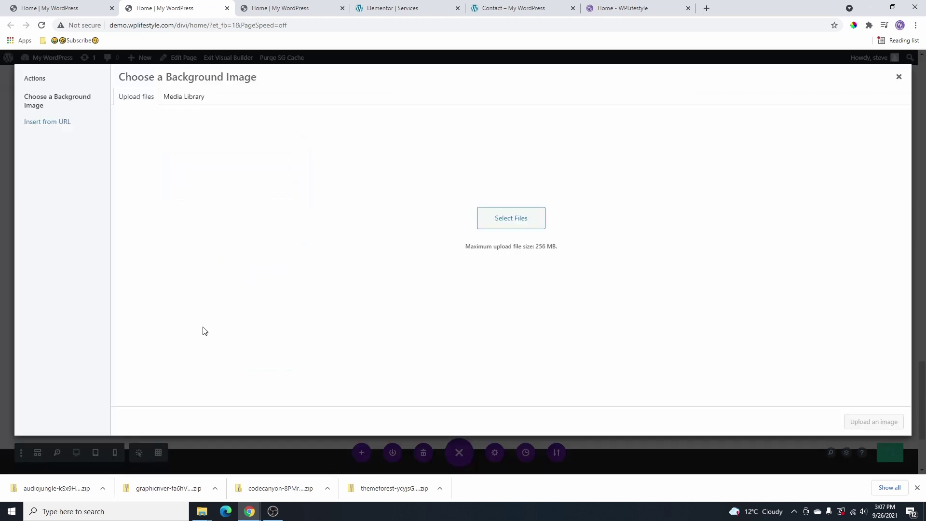
pyautogui.click(201, 100)
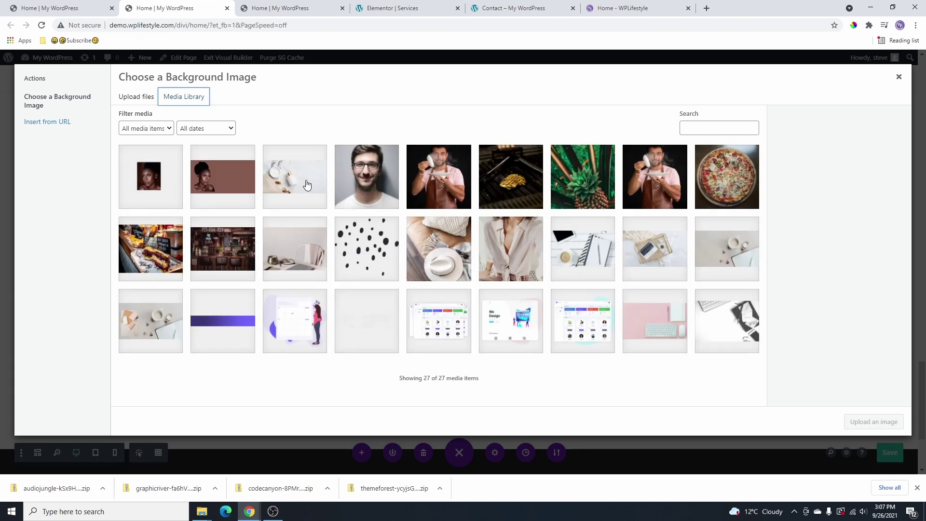
pyautogui.click(326, 179)
pyautogui.click(871, 421)
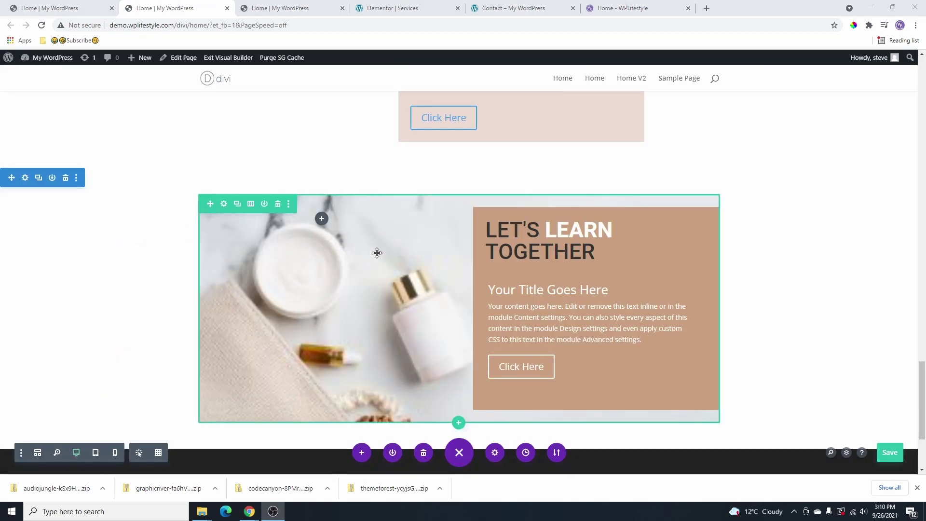
pyautogui.click(224, 204)
# Add a blue-green background gradient to the row and place it above the background image.
pyautogui.scroll(-3, 169, 270)
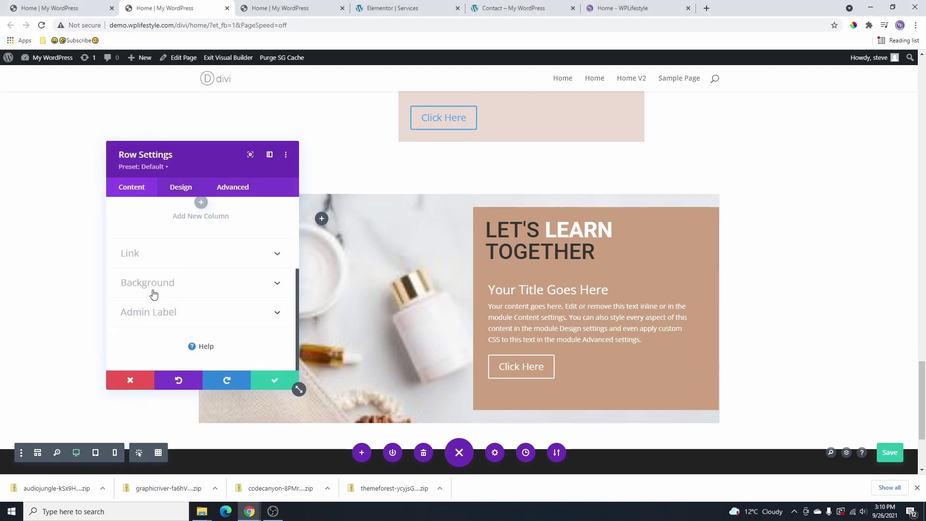
pyautogui.click(160, 287)
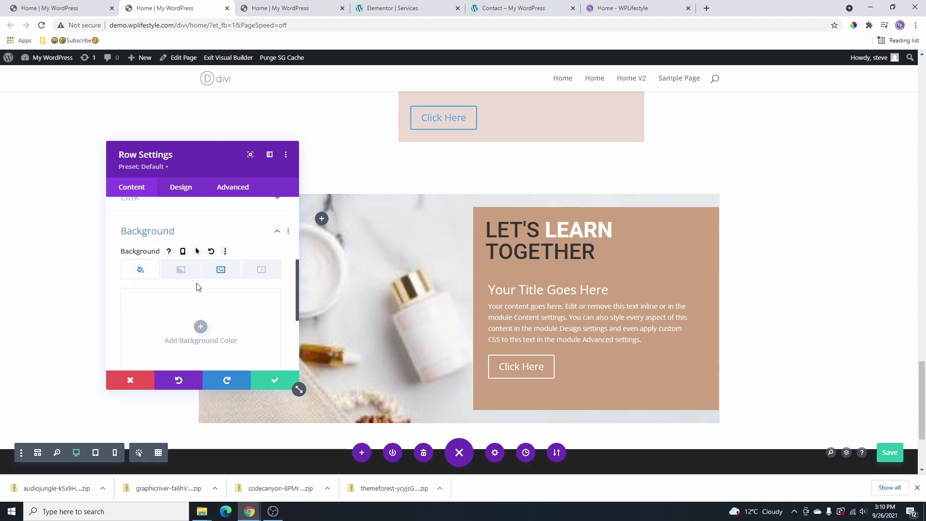
pyautogui.click(182, 273)
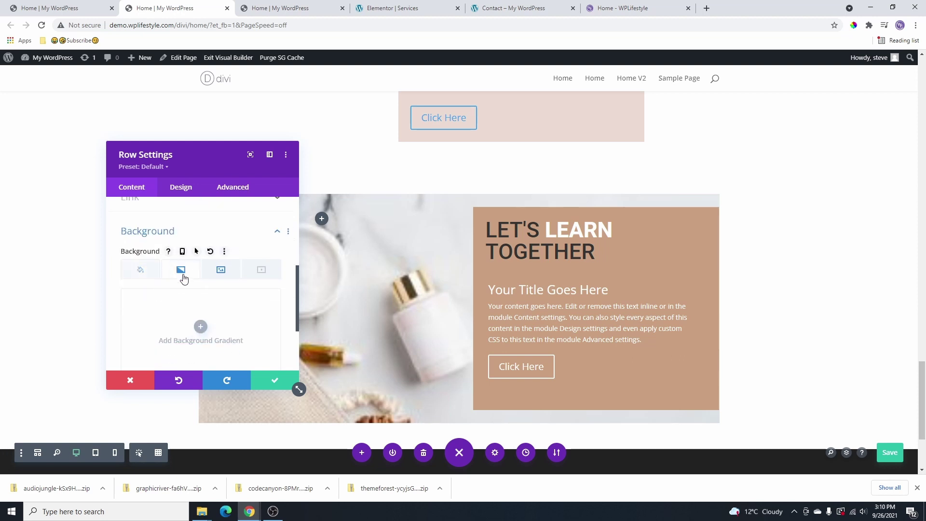
pyautogui.scroll(-1, 202, 294)
pyautogui.click(198, 287)
pyautogui.scroll(-1, 202, 279)
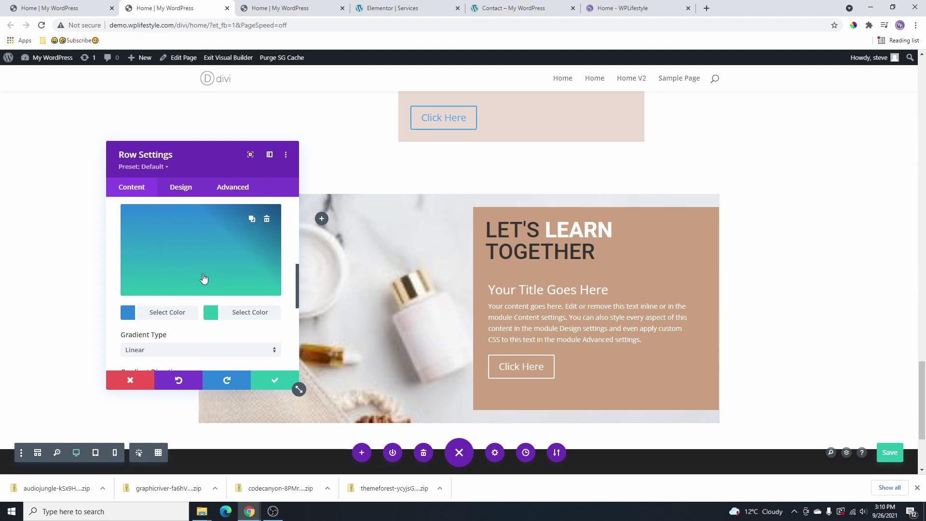
pyautogui.scroll(2, 197, 279)
pyautogui.scroll(-1, 200, 285)
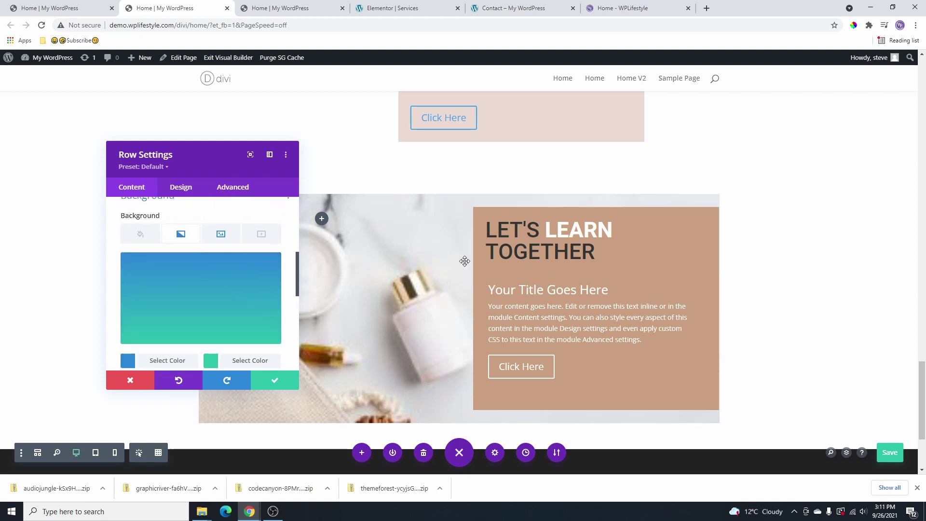
pyautogui.scroll(-3, 419, 255)
pyautogui.scroll(-6, 197, 268)
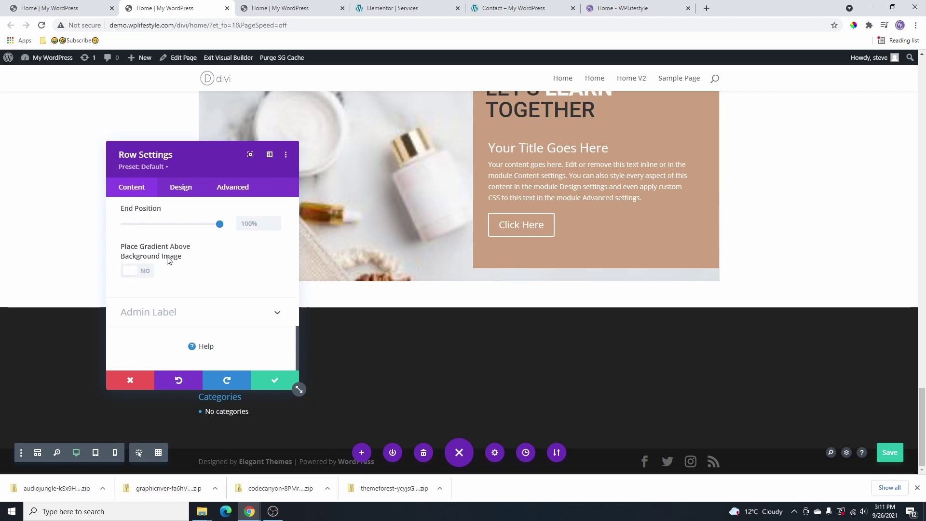
pyautogui.click(144, 272)
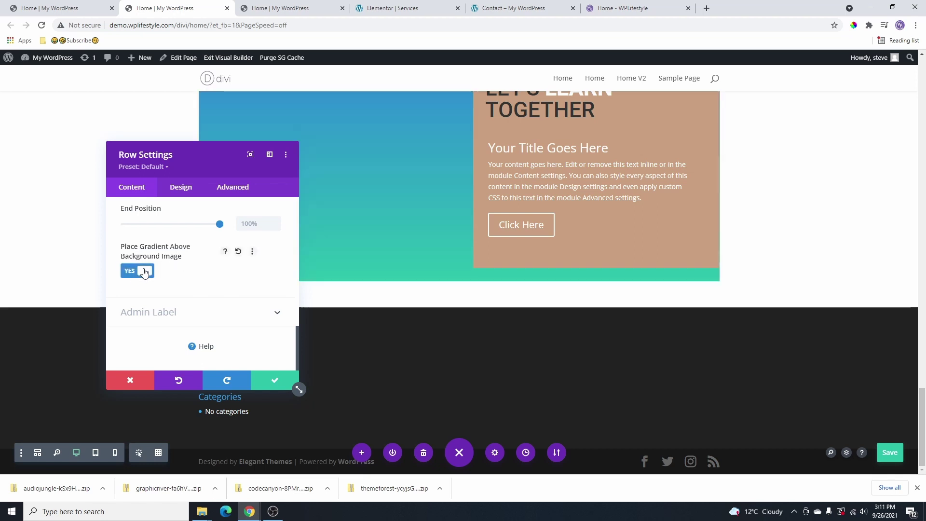
# Keep the gradient linear at 90deg, with end position 0% and start position 68%.
pyautogui.scroll(3, 587, 280)
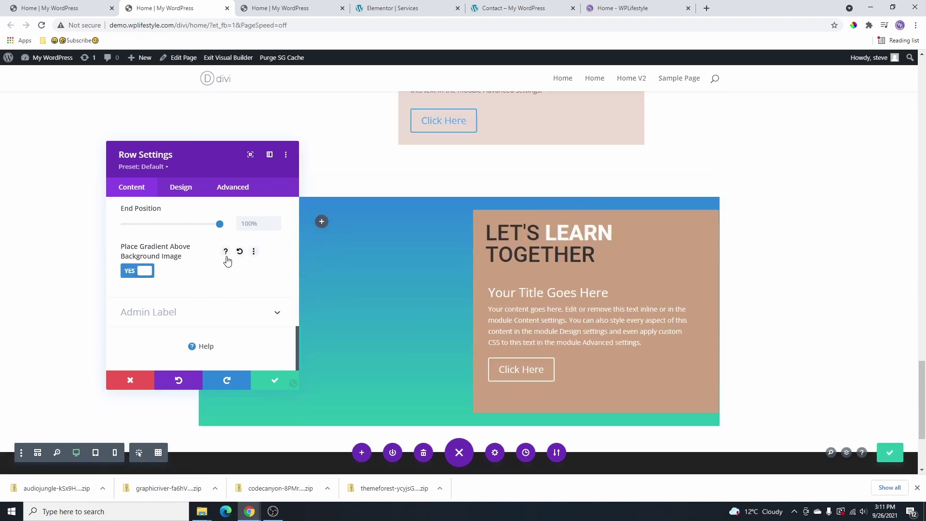
pyautogui.scroll(5, 193, 290)
pyautogui.scroll(-2, 190, 299)
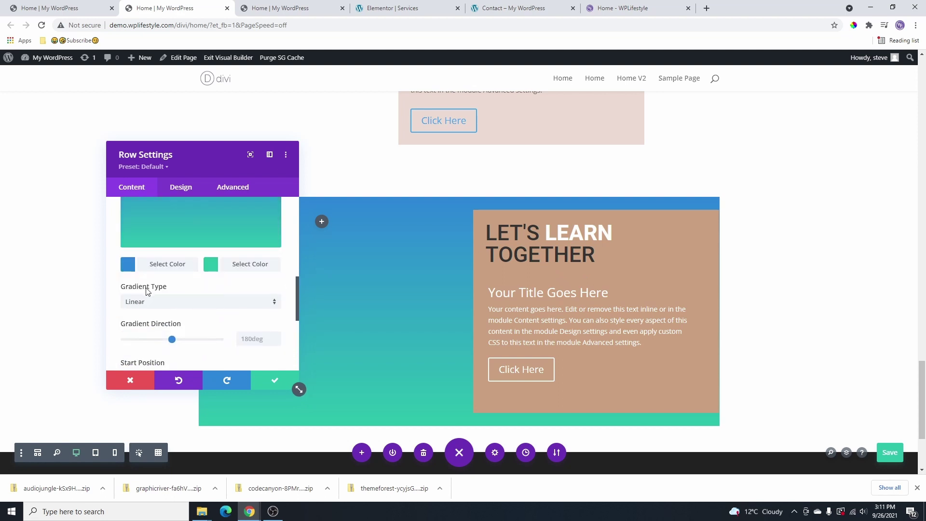
pyautogui.click(174, 308)
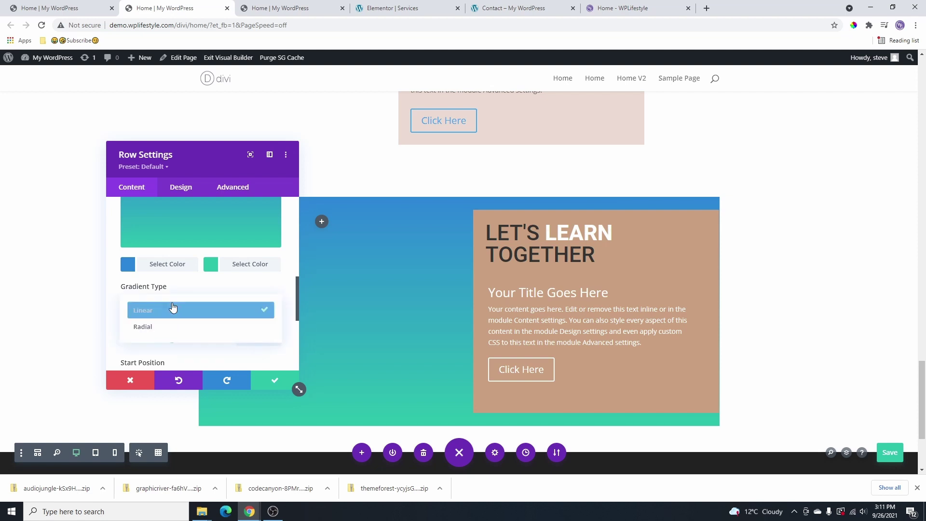
pyautogui.click(182, 305)
pyautogui.scroll(-1, 179, 321)
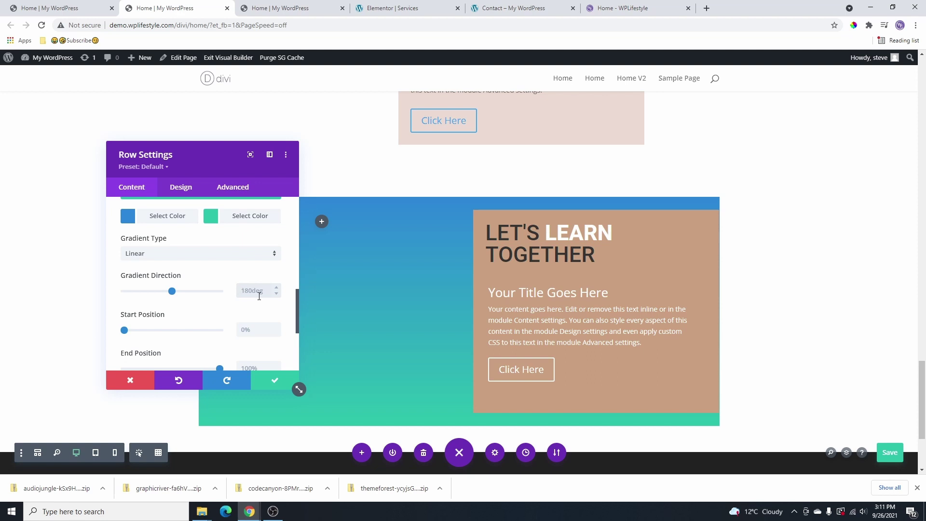
pyautogui.click(259, 291)
pyautogui.write('90deg')
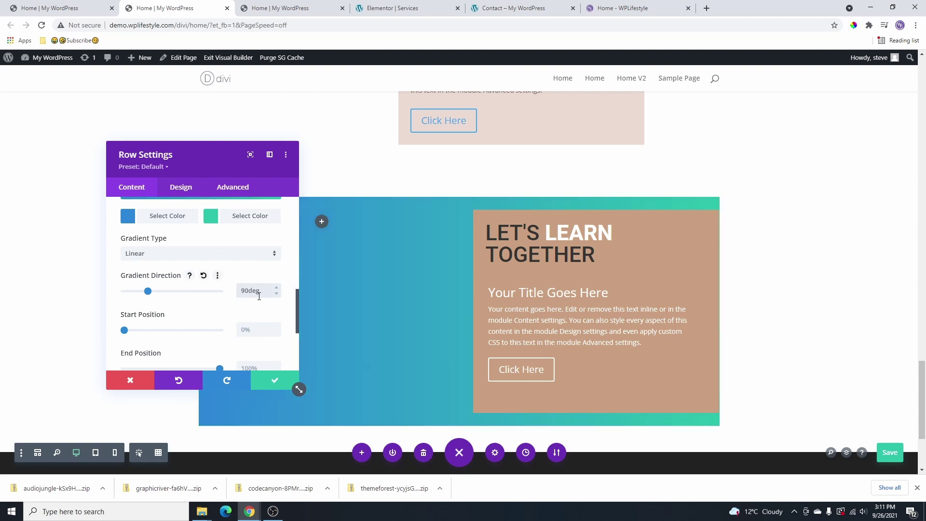
pyautogui.scroll(-2, 251, 295)
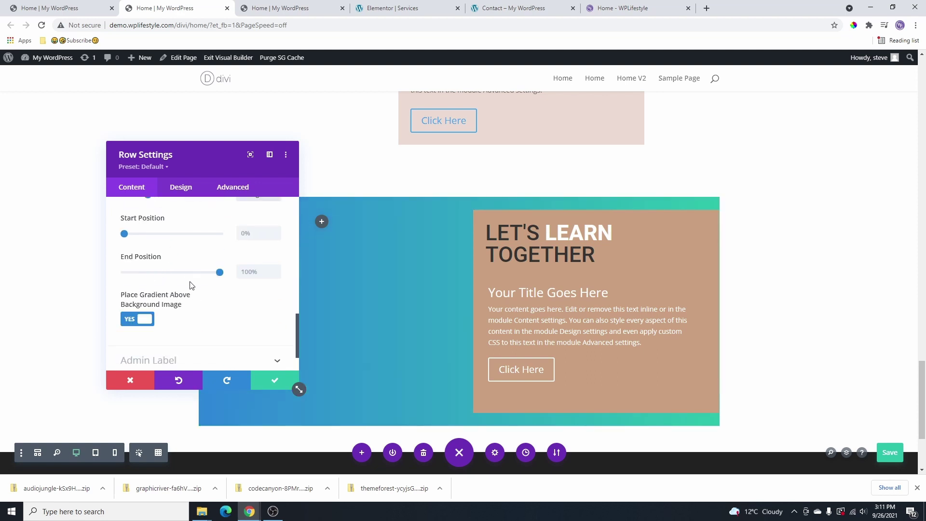
pyautogui.moveTo(219, 272); pyautogui.dragTo(127, 273)
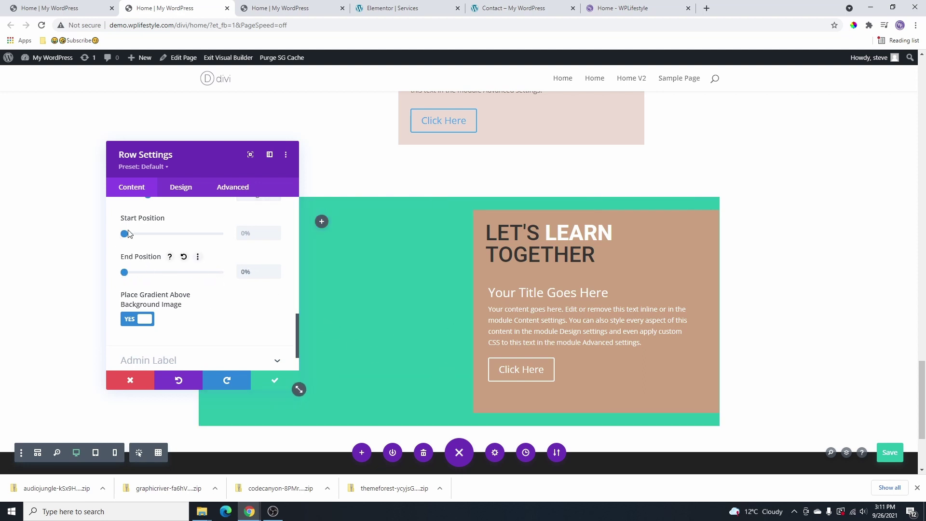
pyautogui.moveTo(124, 235); pyautogui.dragTo(191, 252)
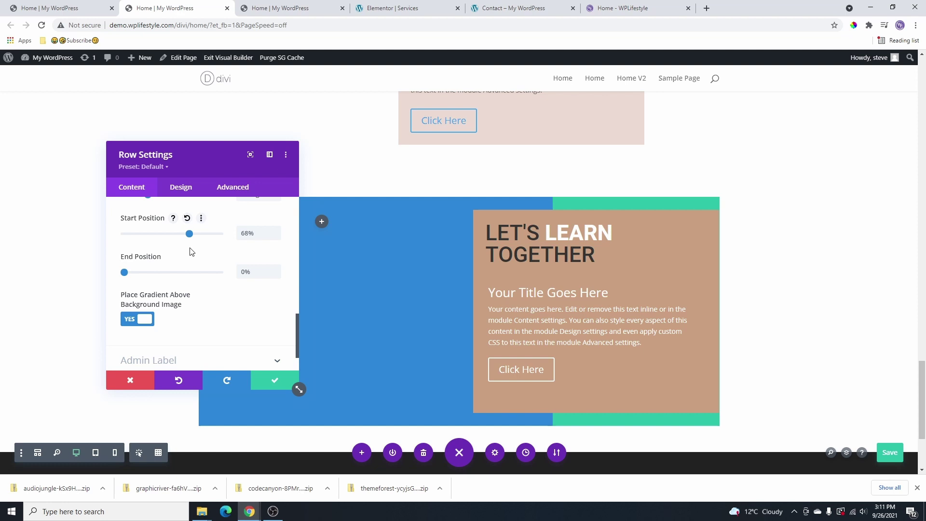
pyautogui.scroll(3, 202, 281)
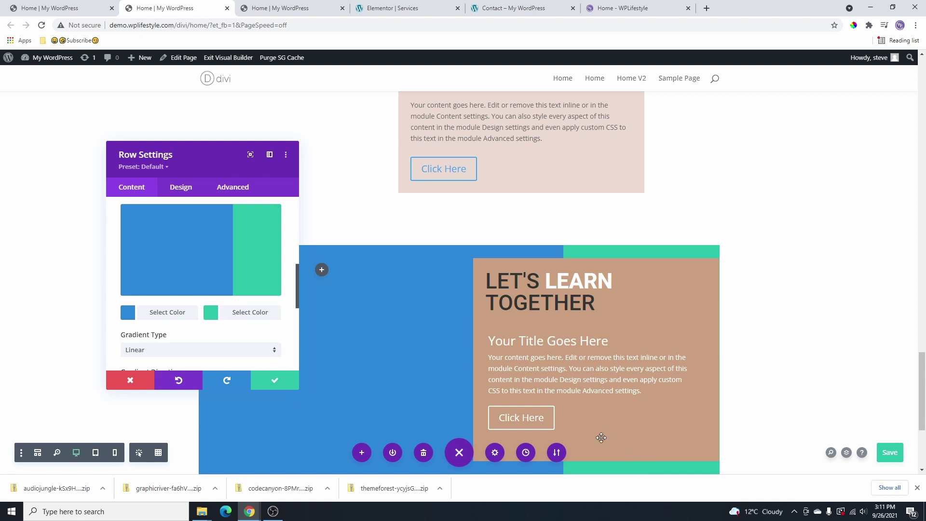
# Make the second gradient colour transparent and save the page.
pyautogui.click(274, 313)
pyautogui.click(274, 314)
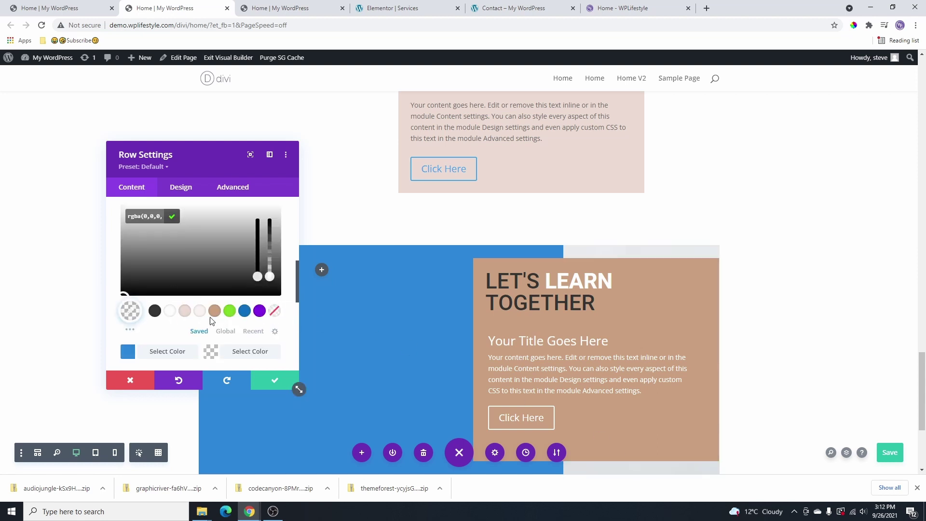
pyautogui.click(170, 312)
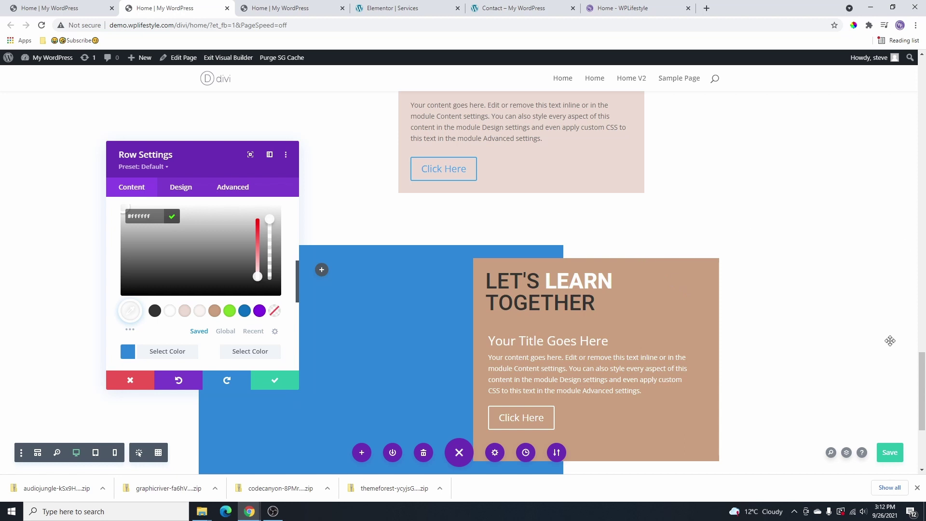
pyautogui.scroll(-1, 826, 377)
pyautogui.hotkey('ctrl', 's')
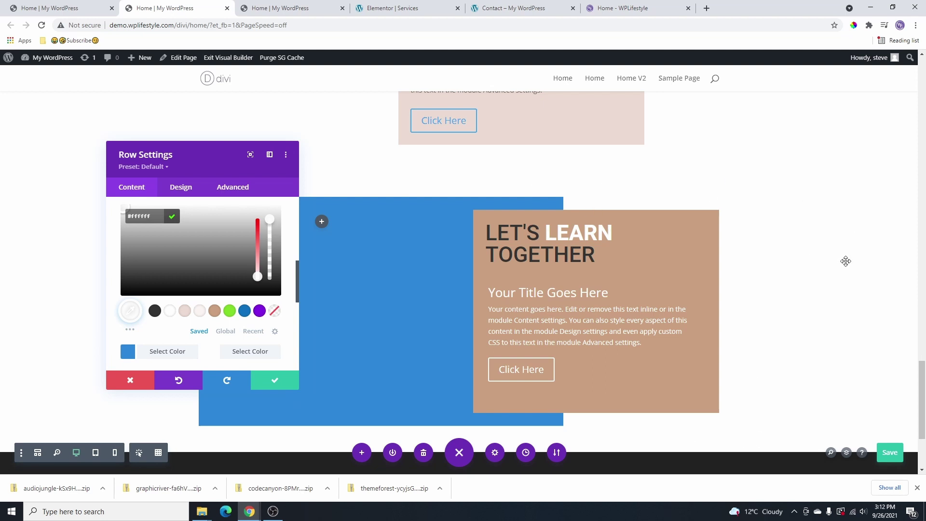
pyautogui.click(132, 312)
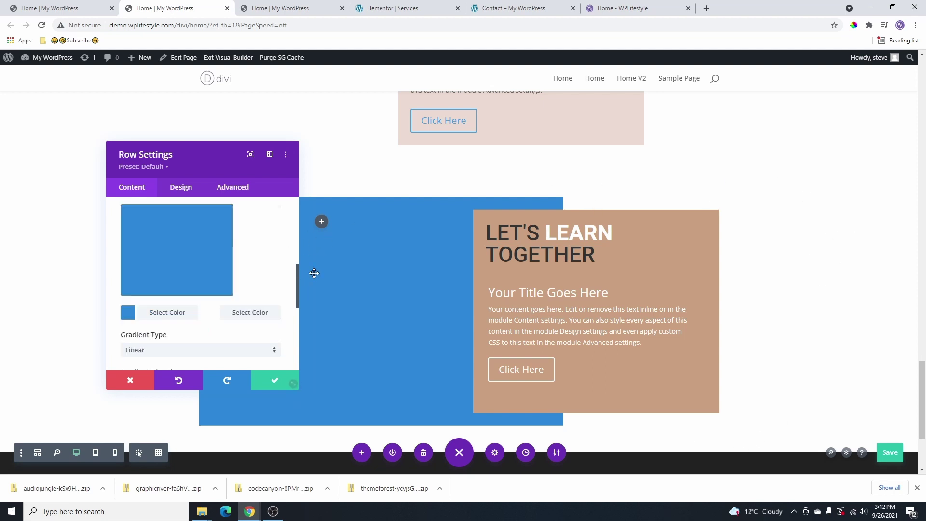
# Make the first gradient colour transparent, then dark grey #333333 at about 0.31 opacity.
pyautogui.click(128, 313)
pyautogui.click(274, 314)
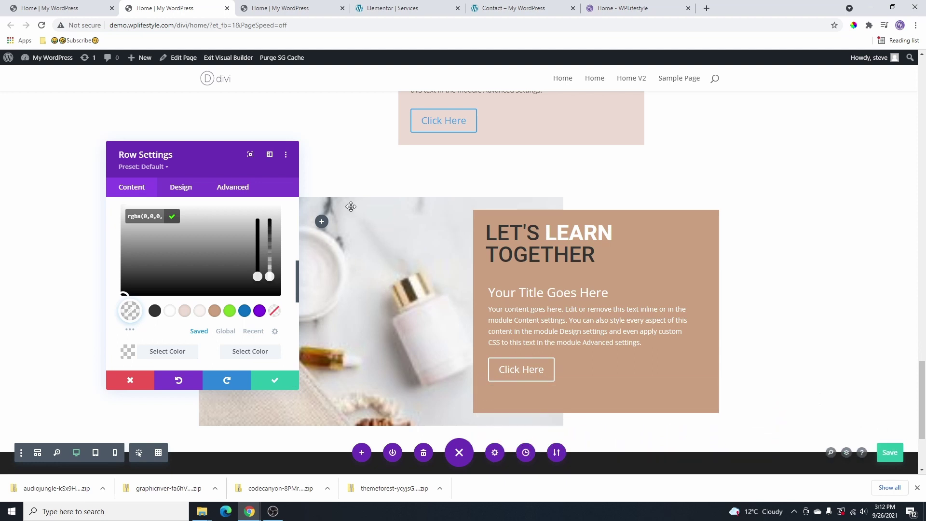
pyautogui.click(154, 311)
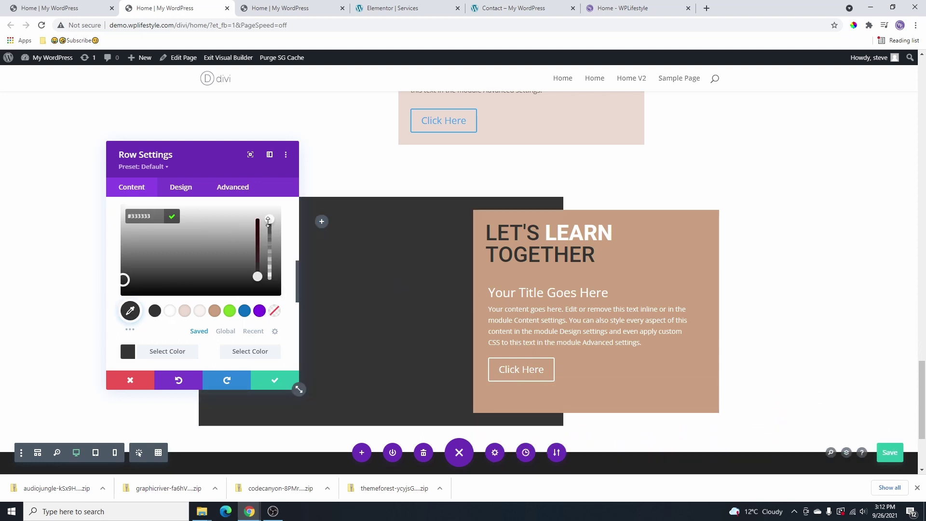
pyautogui.moveTo(272, 238); pyautogui.dragTo(271, 258)
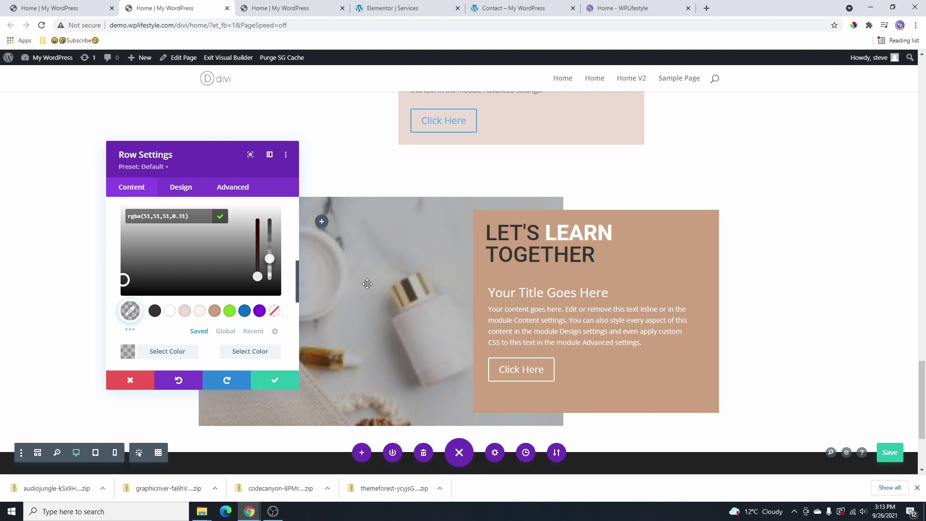
pyautogui.click(295, 386)
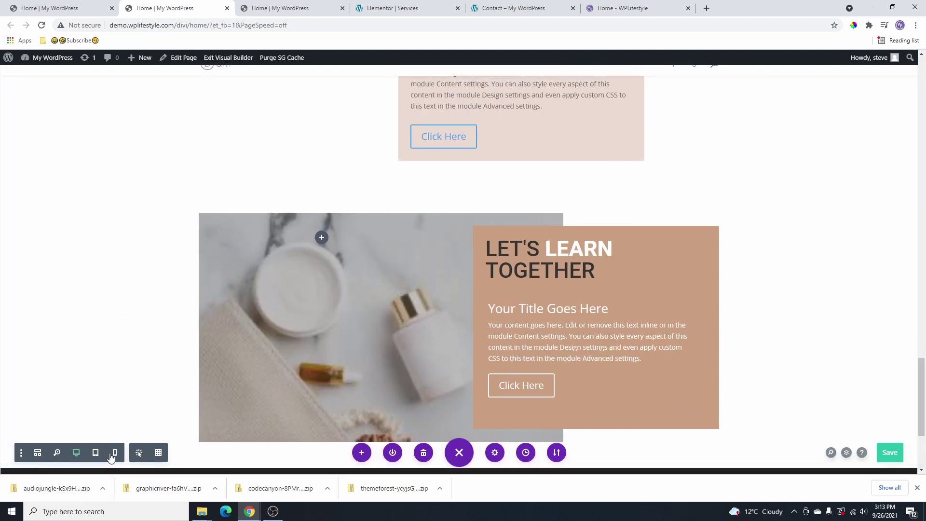
pyautogui.click(114, 454)
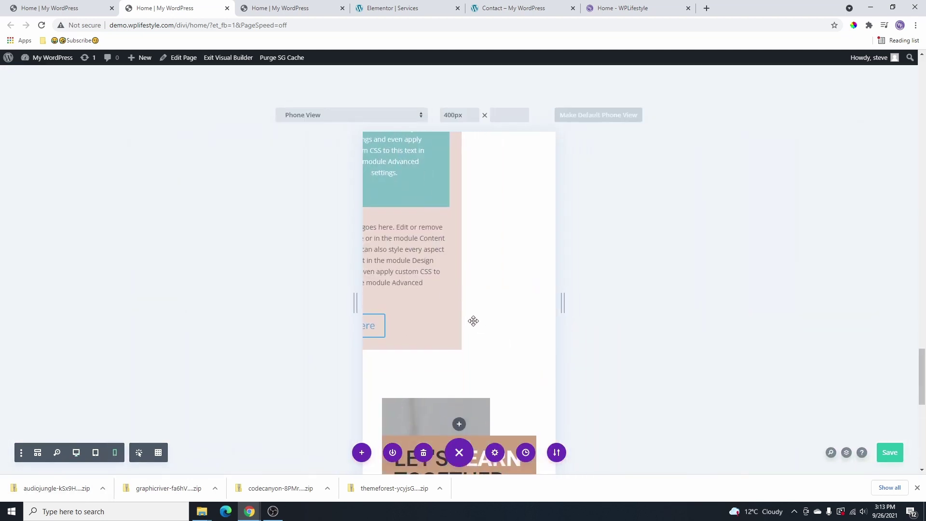
pyautogui.scroll(10, 487, 242)
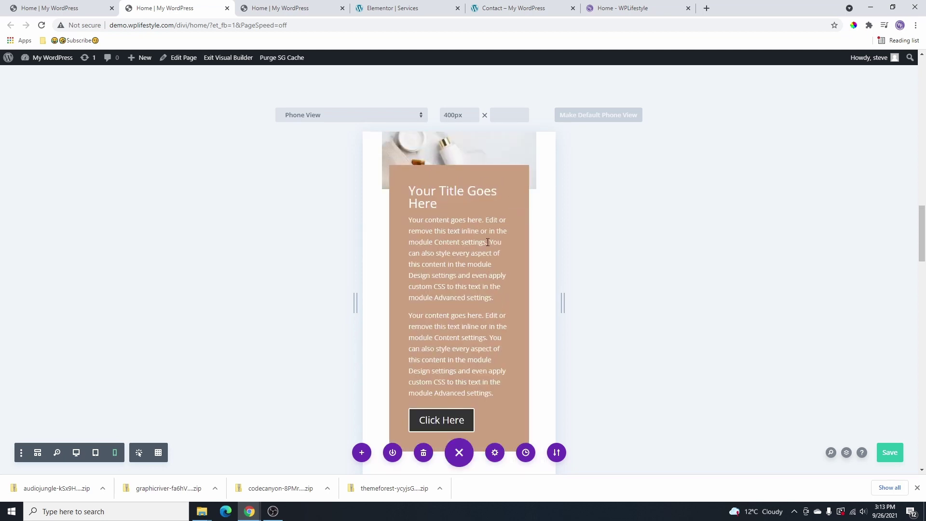
pyautogui.scroll(-5, 482, 241)
pyautogui.scroll(8, 480, 242)
pyautogui.hotkey('ctrl', 'shift', 'd')
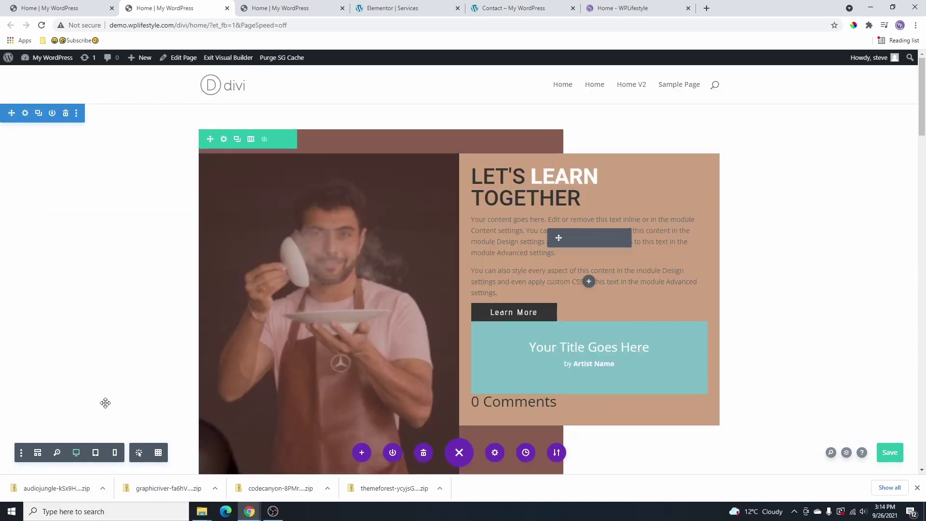
pyautogui.click(115, 452)
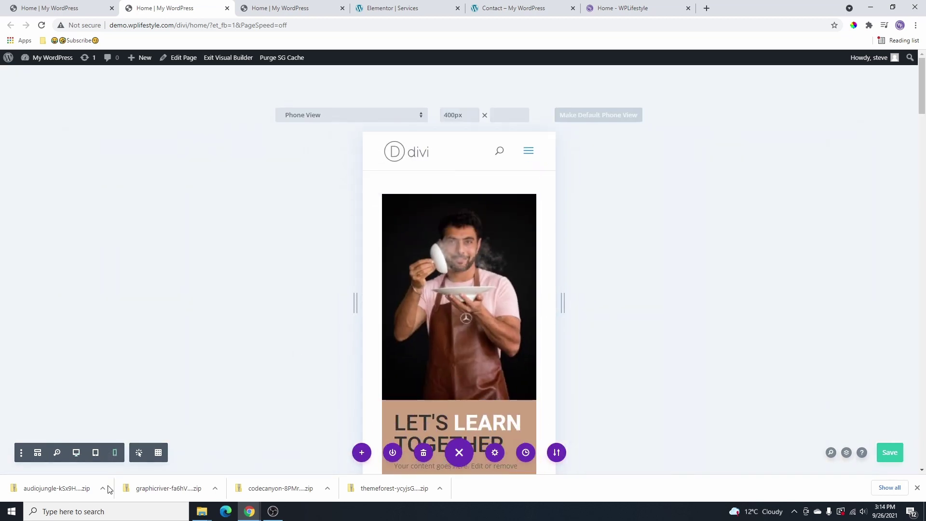
pyautogui.scroll(-10, 635, 275)
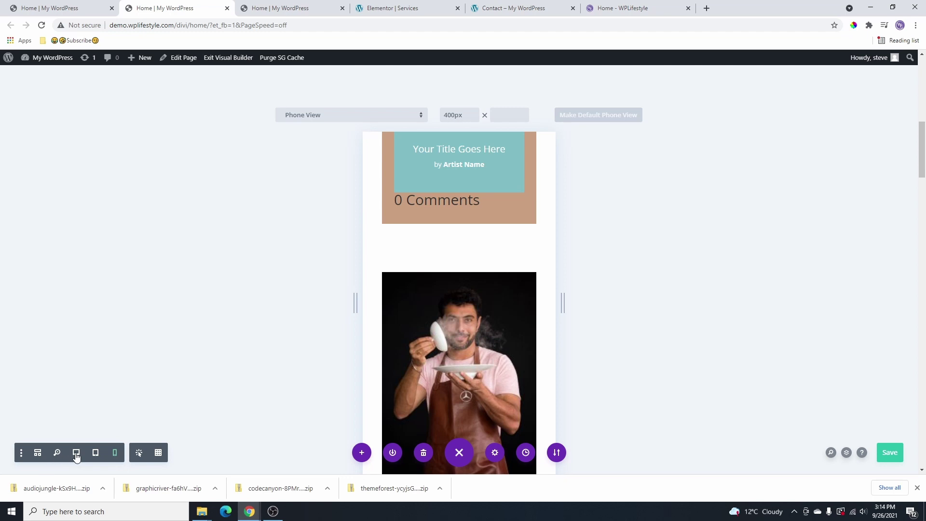
pyautogui.click(76, 453)
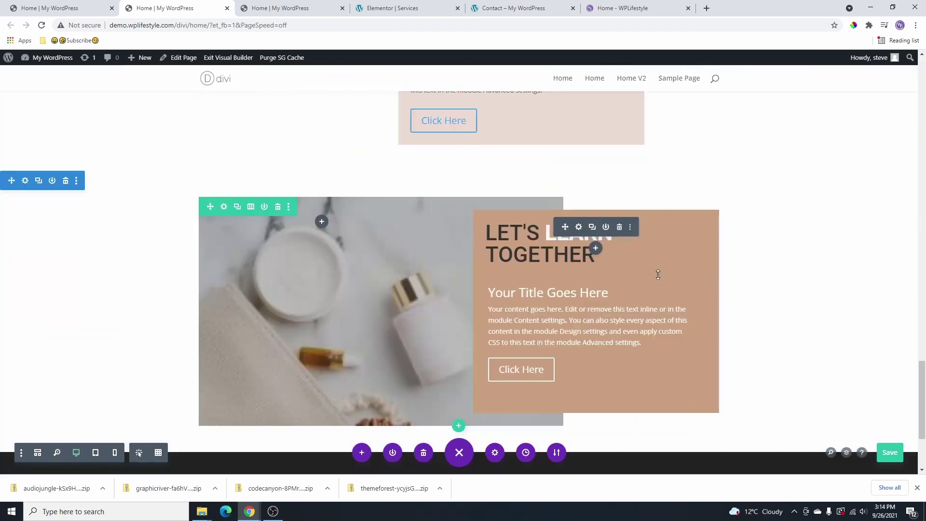
# Add an Image module to the left column using the coffee-and-notebook Media Library photo.
pyautogui.click(322, 224)
pyautogui.click(260, 338)
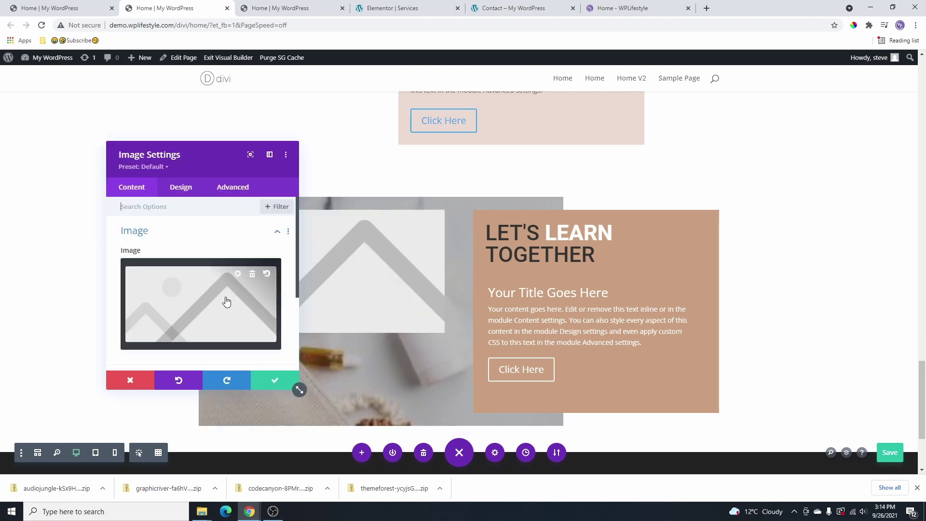
pyautogui.click(236, 310)
pyautogui.click(179, 97)
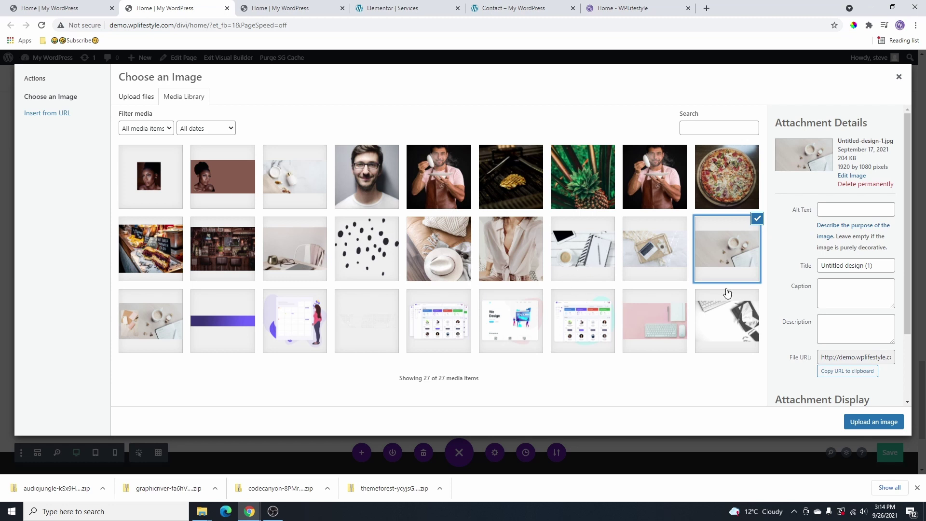
pyautogui.click(872, 420)
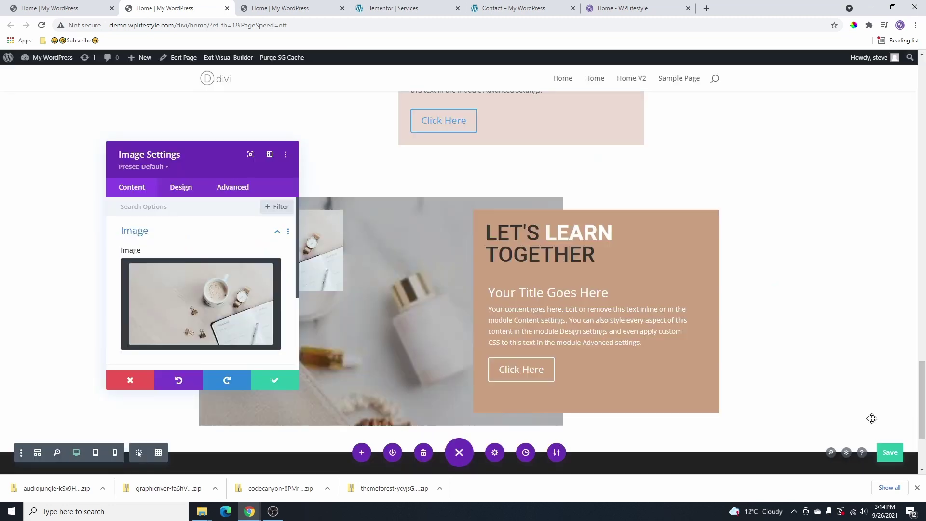
# Enable Force Fullwidth in the image's Design > Sizing options.
pyautogui.click(179, 190)
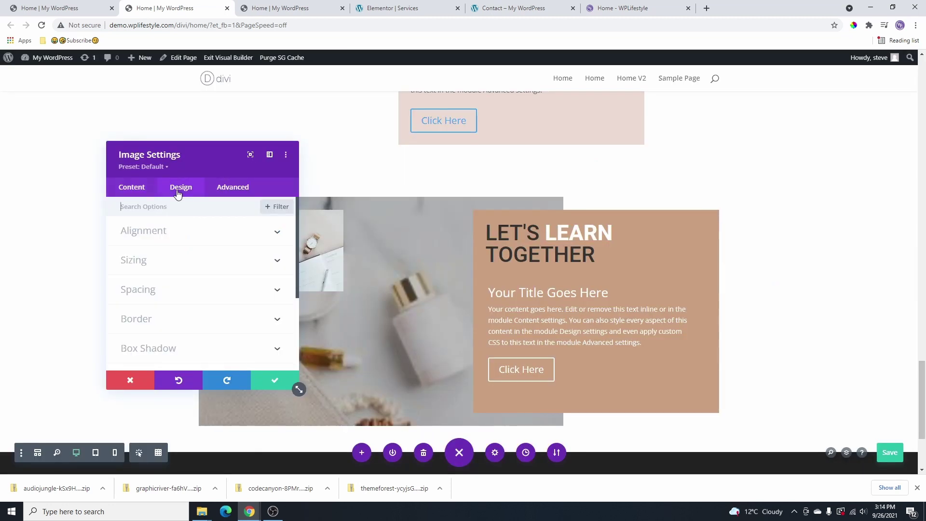
pyautogui.click(157, 270)
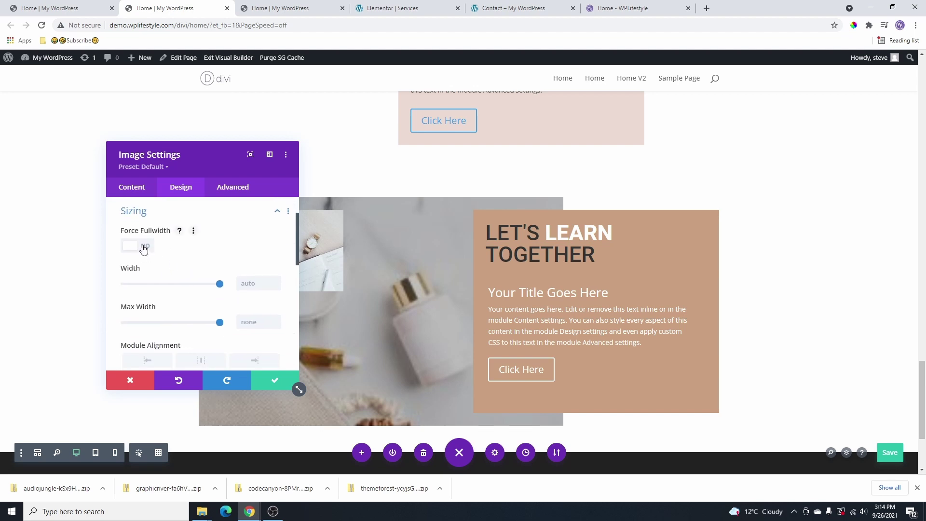
pyautogui.click(144, 247)
pyautogui.click(309, 245)
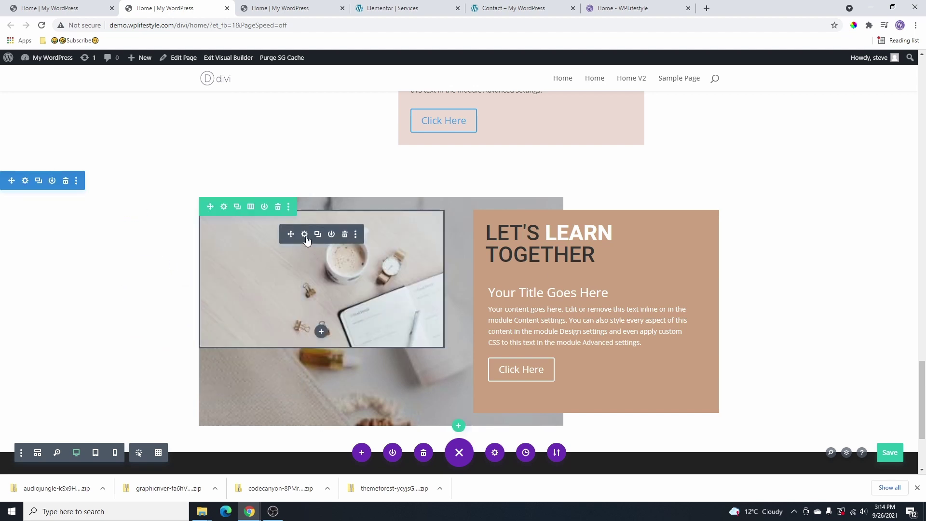
pyautogui.click(305, 235)
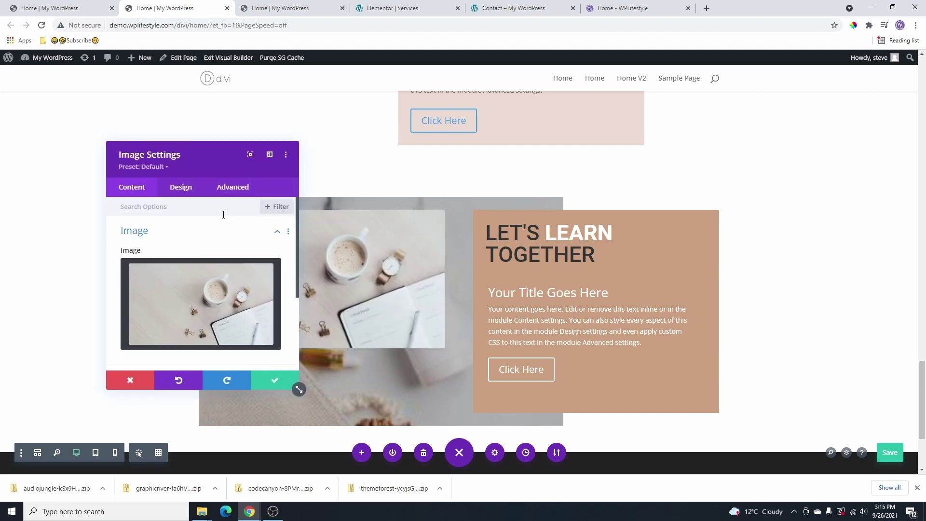
# Tick Disable on Tablet and Desktop in the coffee image's Visibility settings.
pyautogui.click(181, 188)
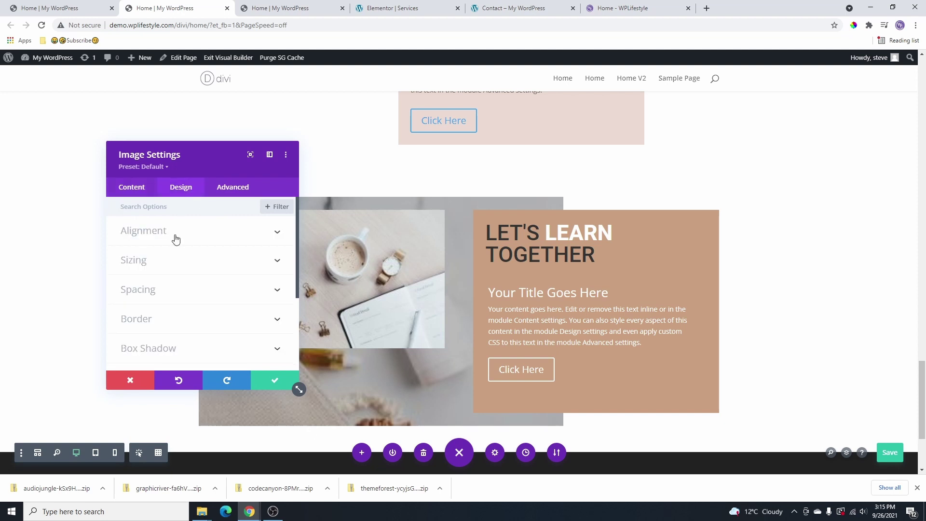
pyautogui.hotkey('ctrl', 's')
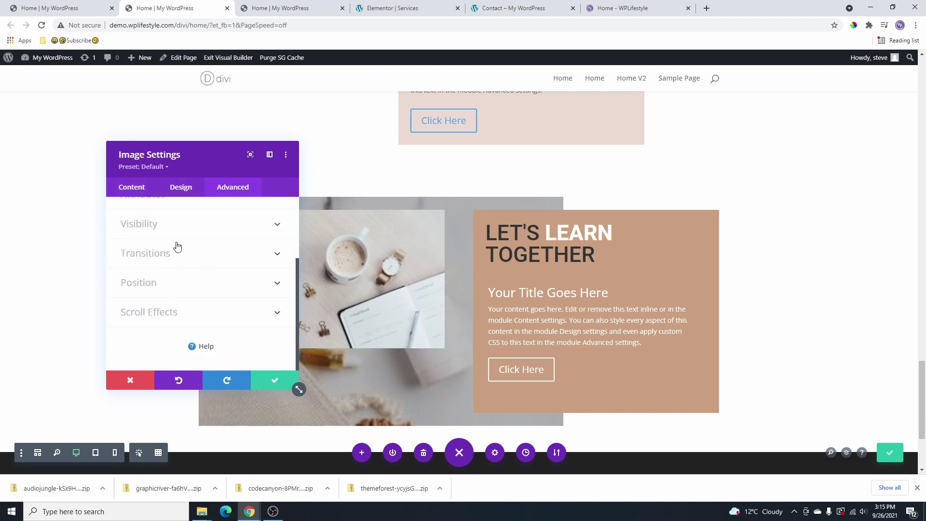
pyautogui.click(233, 193)
pyautogui.scroll(-2, 193, 261)
pyautogui.scroll(2, 158, 318)
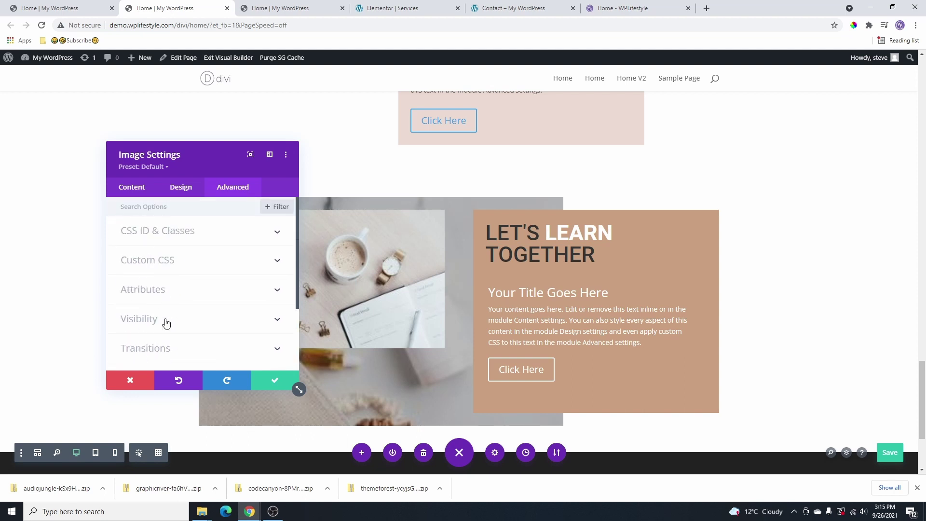
pyautogui.click(167, 323)
pyautogui.click(172, 260)
pyautogui.click(174, 276)
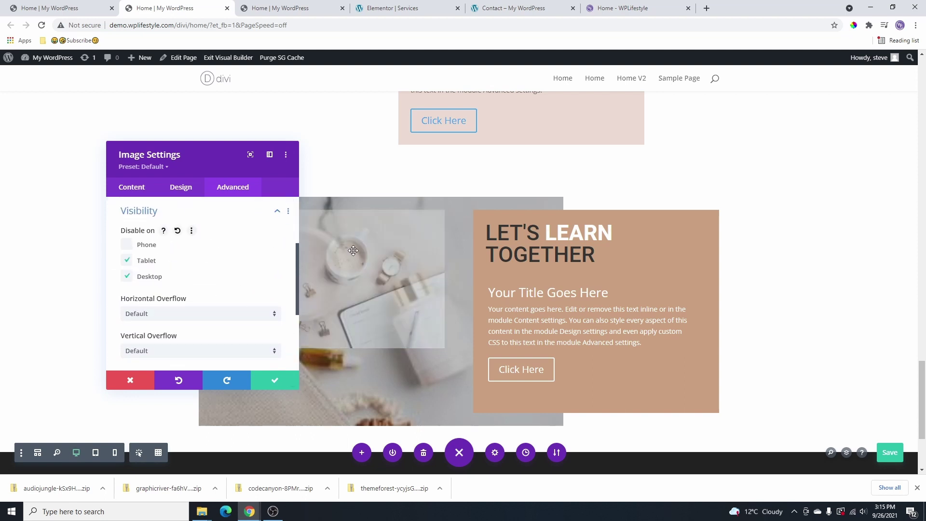
pyautogui.click(292, 383)
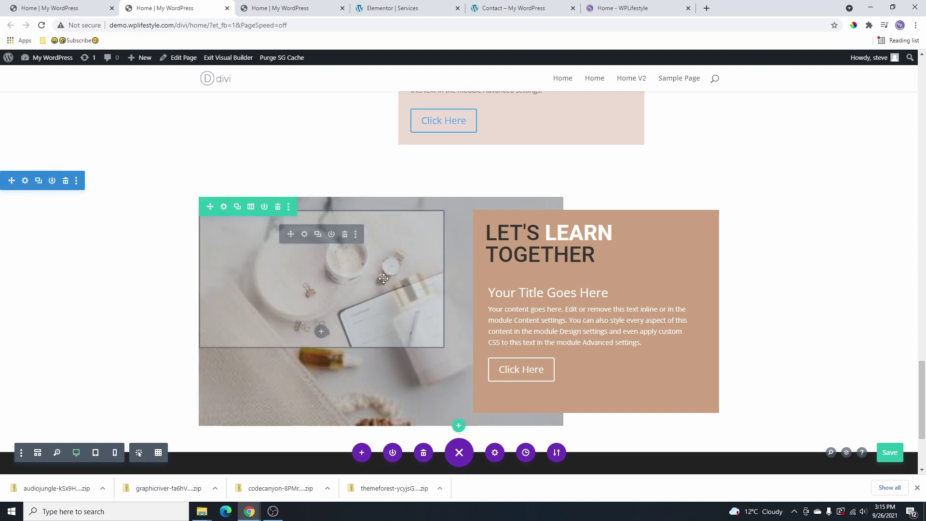
pyautogui.click(96, 452)
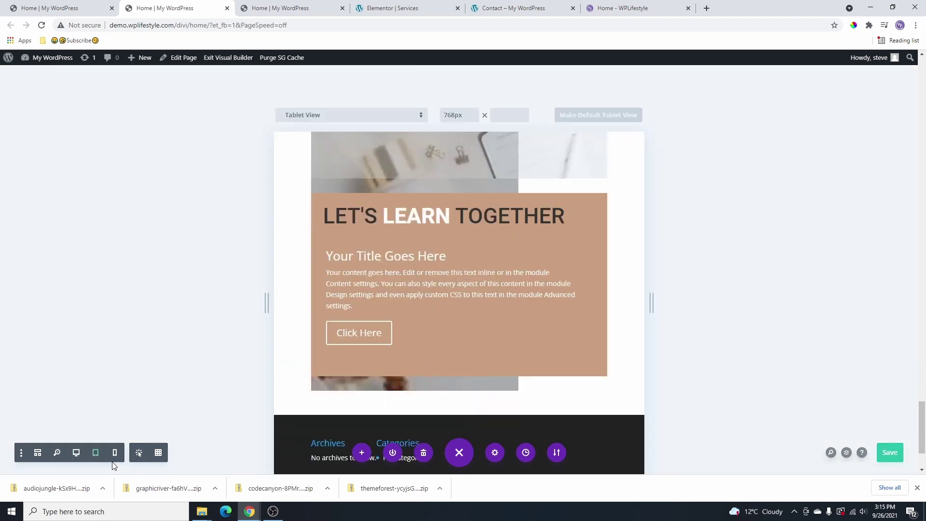
pyautogui.click(115, 453)
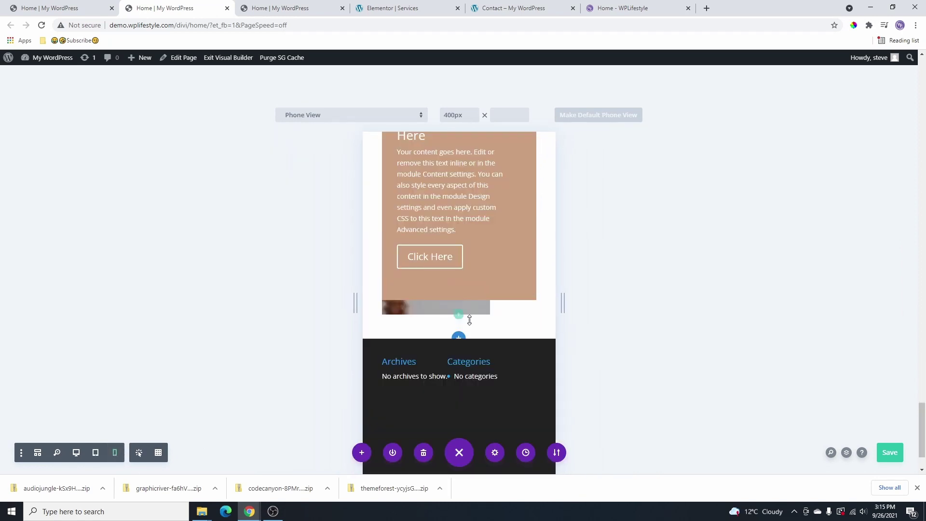
pyautogui.scroll(2, 472, 317)
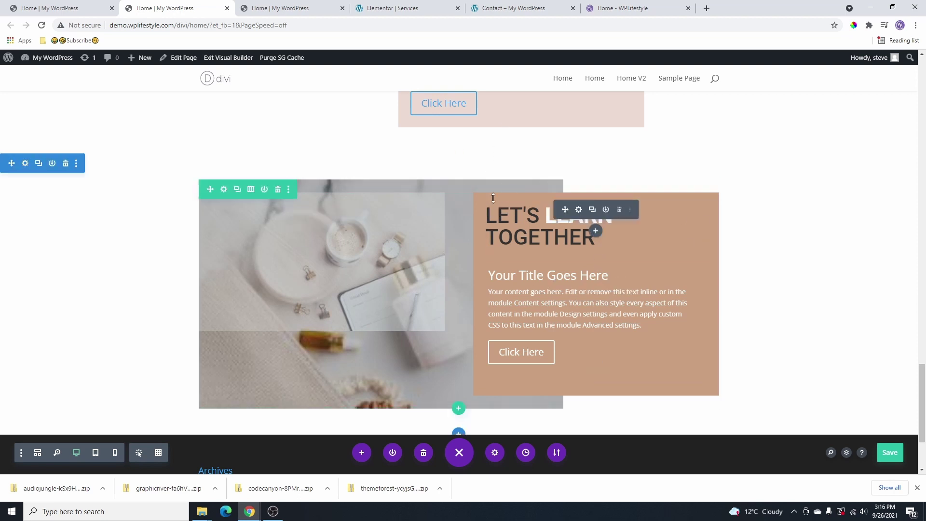
# Set the row's top and bottom padding to 100px in Design > Spacing.
pyautogui.click(225, 191)
pyautogui.click(181, 188)
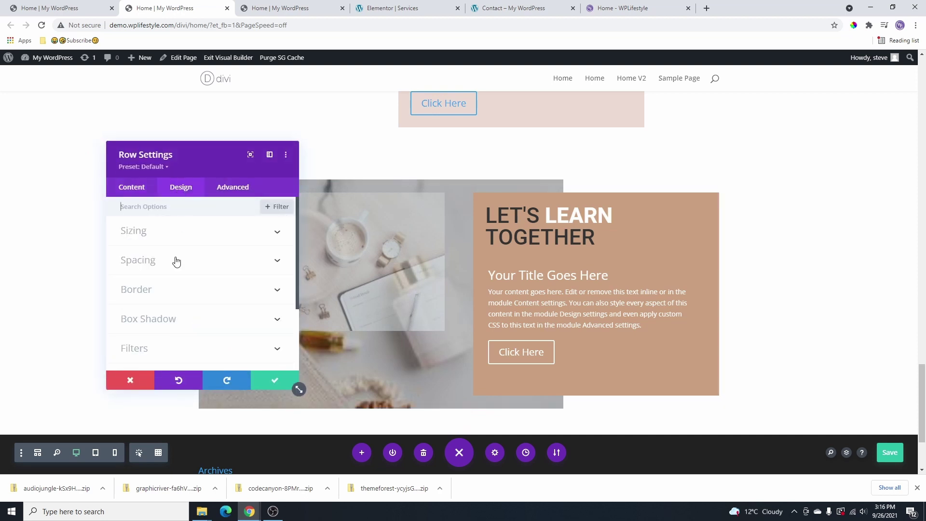
pyautogui.click(166, 263)
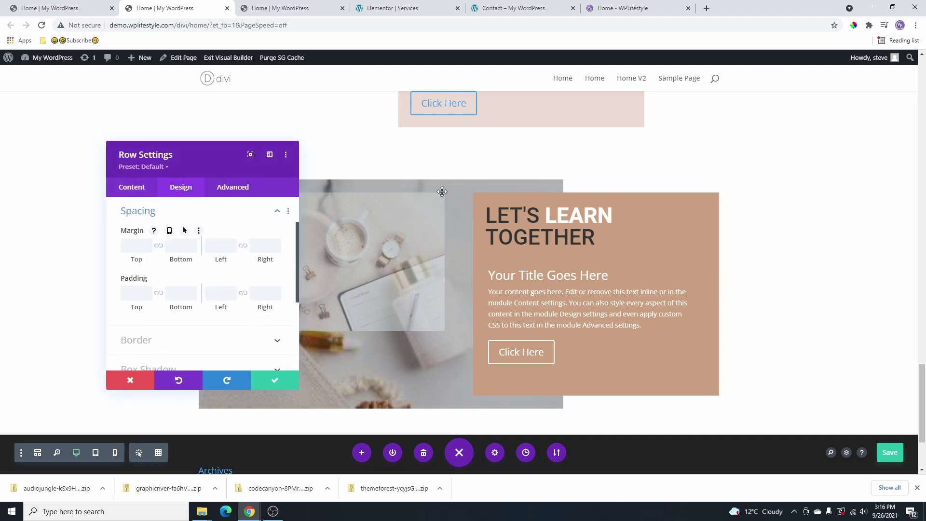
pyautogui.moveTo(148, 292); pyautogui.dragTo(153, 295)
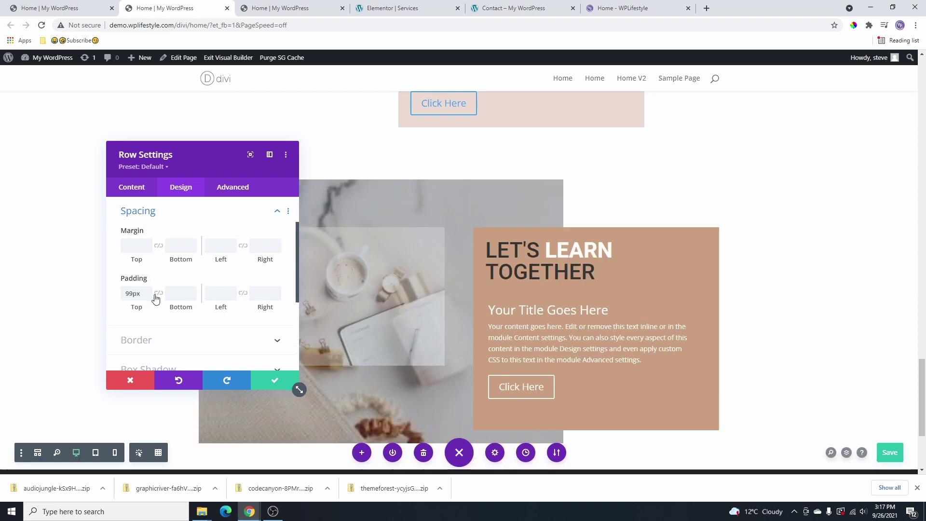
pyautogui.click(159, 293)
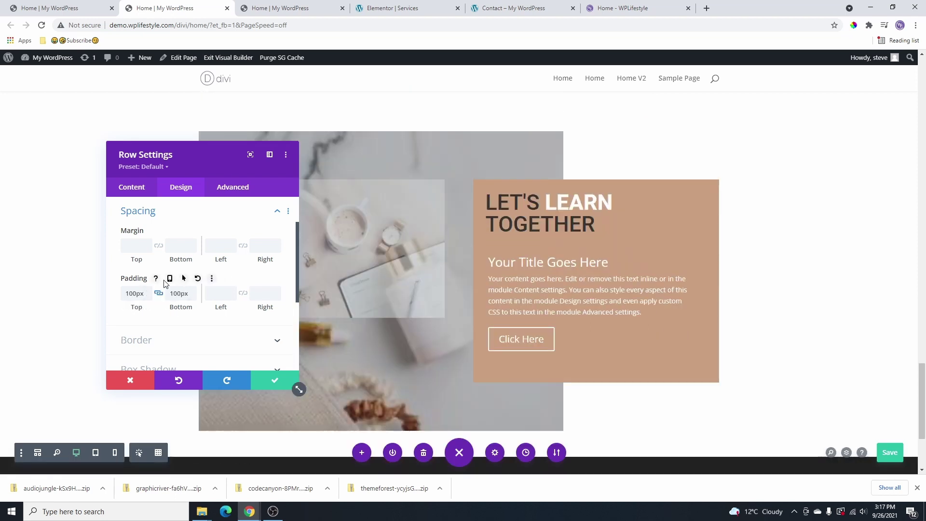
# Set phone-only top and bottom padding to 0px, then return to desktop view.
pyautogui.click(170, 278)
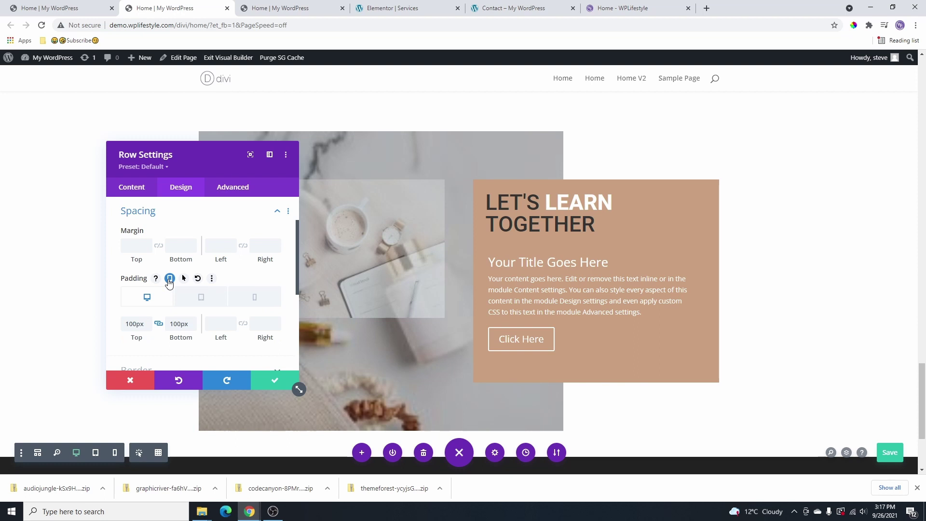
pyautogui.click(201, 296)
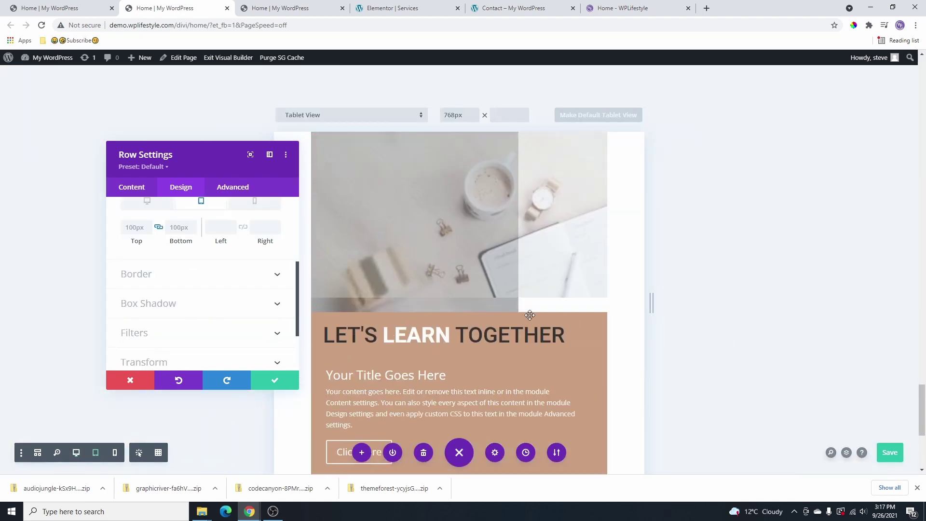
pyautogui.scroll(1, 231, 275)
pyautogui.click(239, 258)
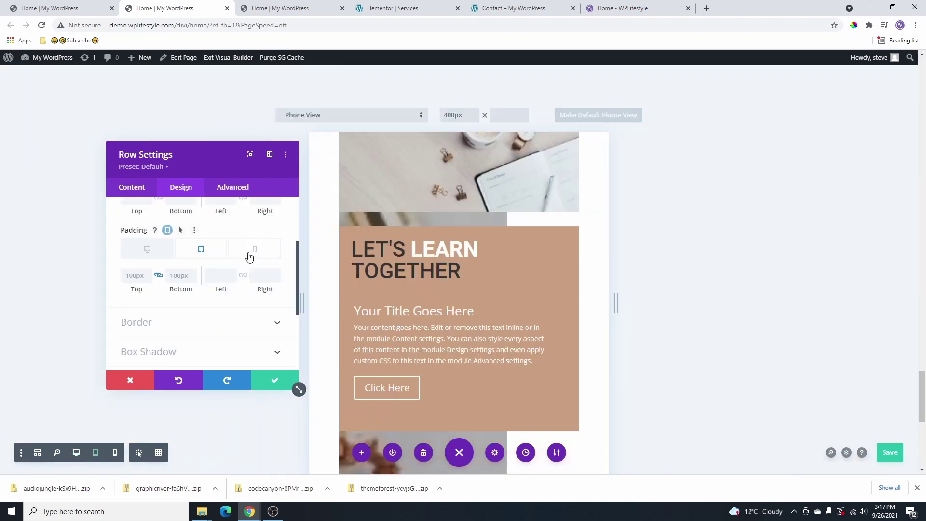
pyautogui.scroll(-2, 510, 279)
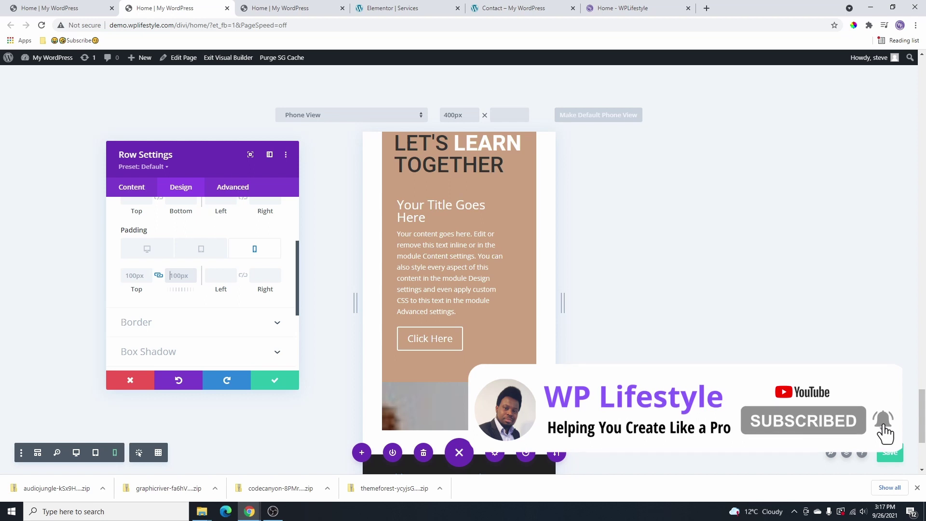
pyautogui.write('0')
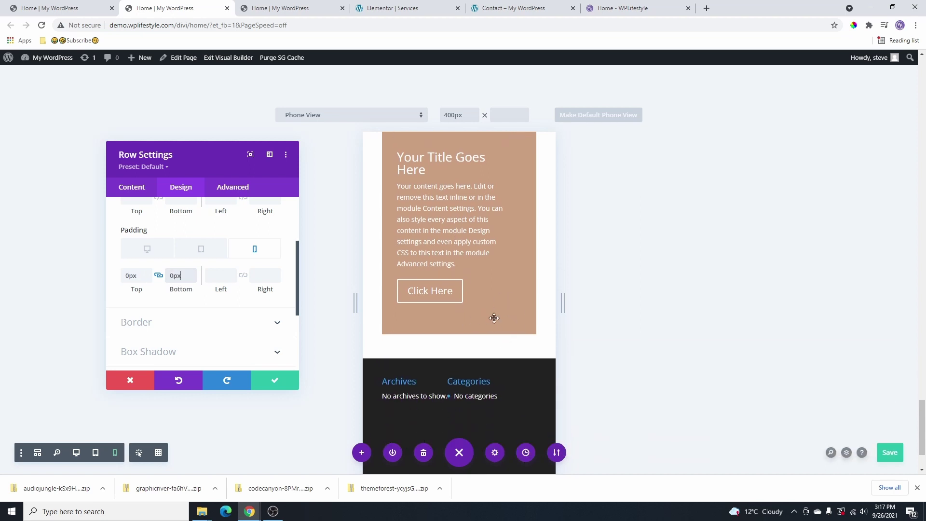
pyautogui.scroll(5, 487, 308)
pyautogui.click(100, 308)
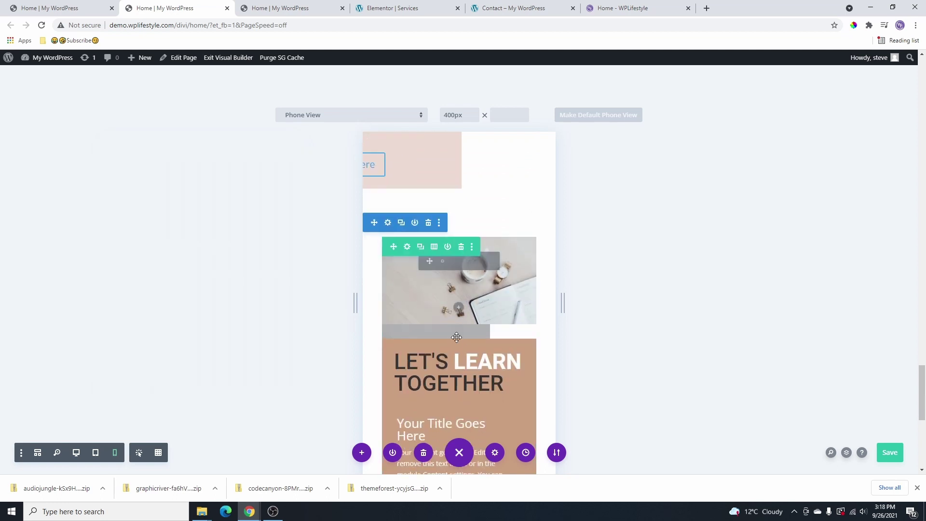
pyautogui.hotkey('ctrl', 'shift', 'd')
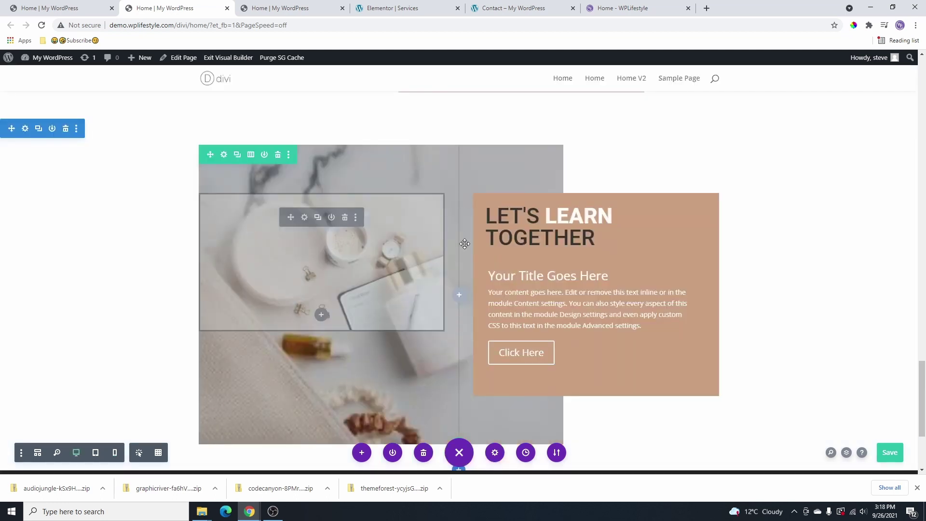
# Enable Use Custom Gutter Width in the row's Design > Sizing options.
pyautogui.click(223, 156)
pyautogui.click(179, 195)
pyautogui.click(157, 237)
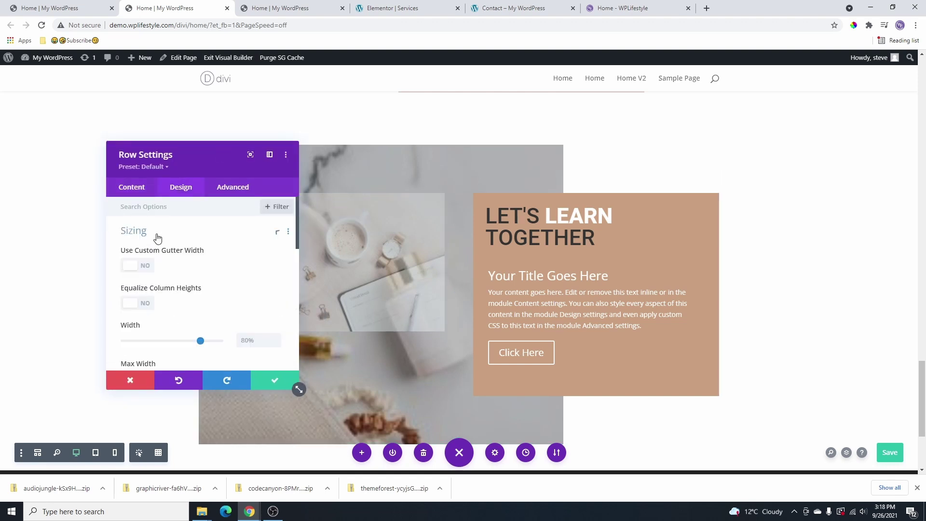
pyautogui.click(146, 267)
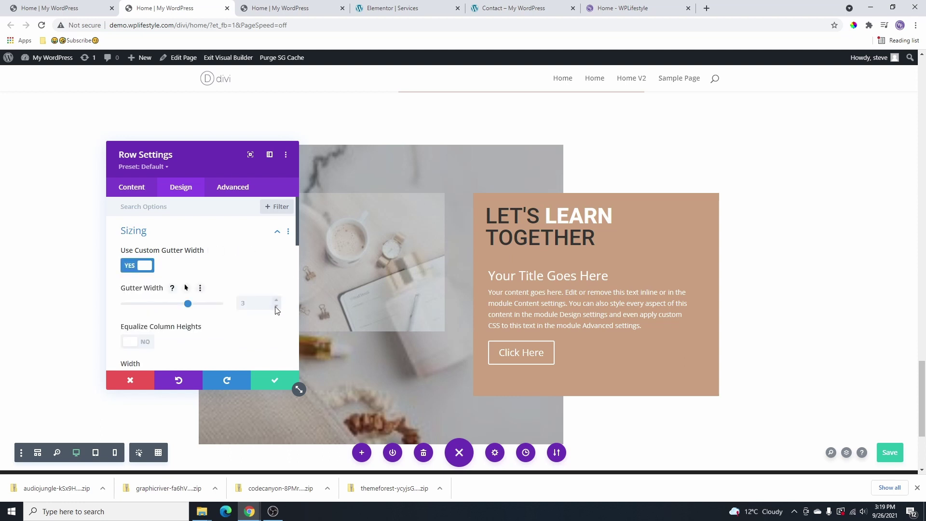
pyautogui.click(275, 380)
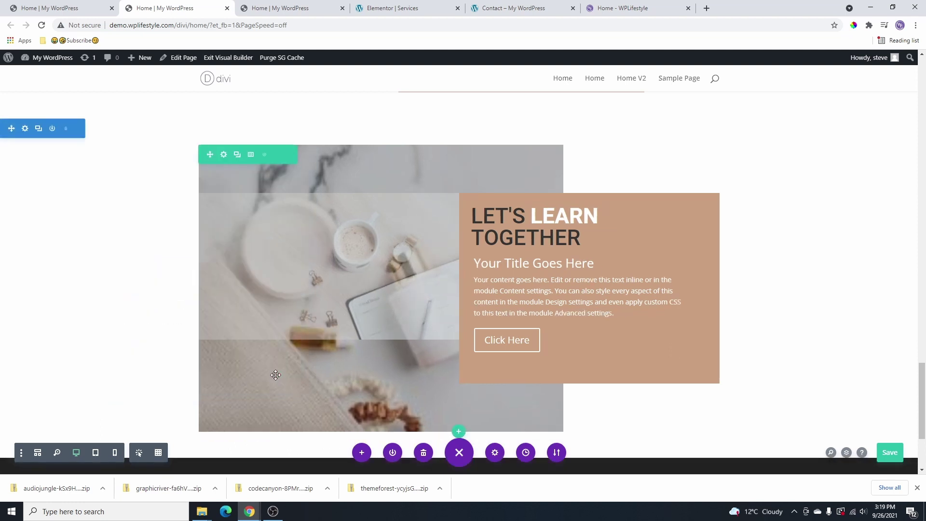
# Check the layout in Phone View, save the page, and switch to the live-site tab.
pyautogui.click(114, 454)
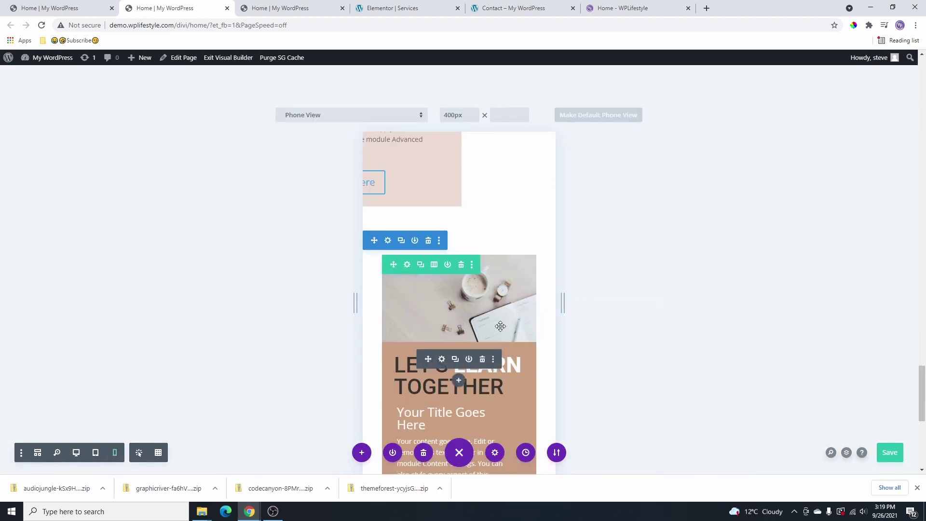
pyautogui.scroll(-5, 492, 300)
pyautogui.scroll(4, 478, 309)
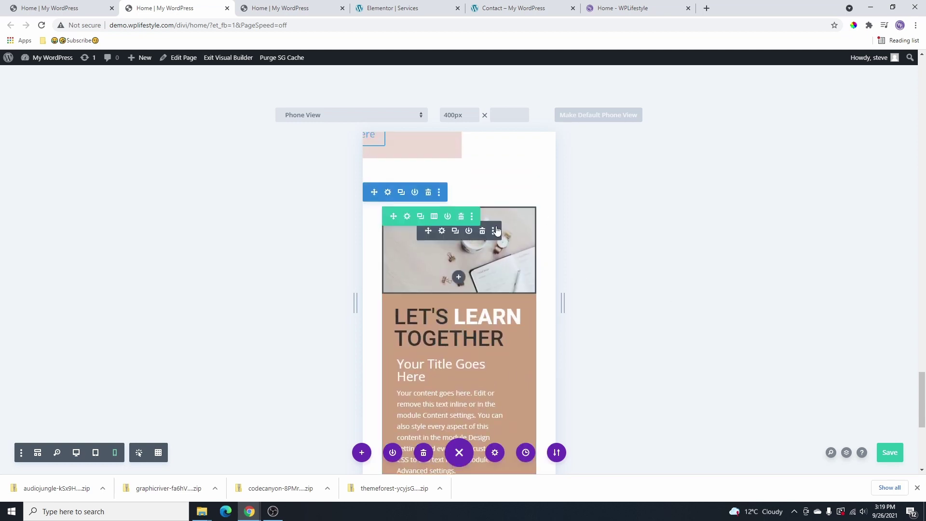
pyautogui.scroll(-3, 442, 320)
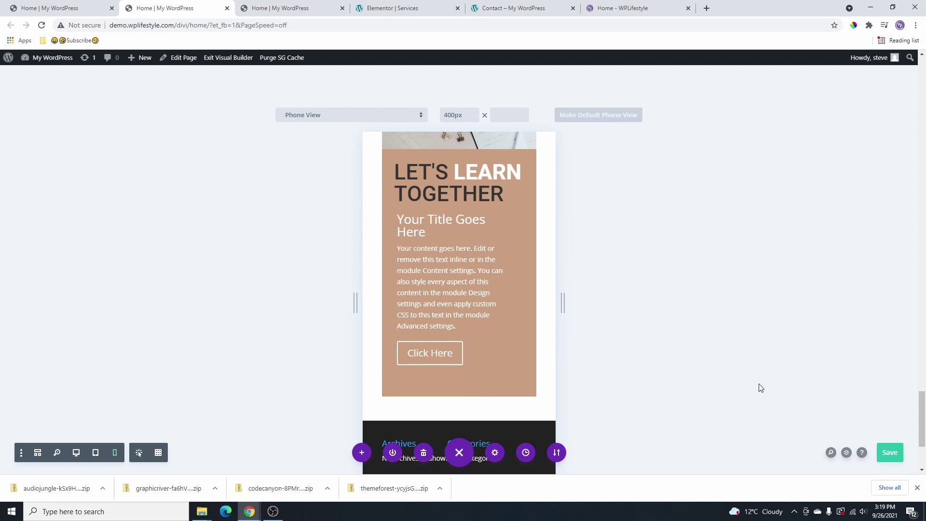
pyautogui.click(883, 456)
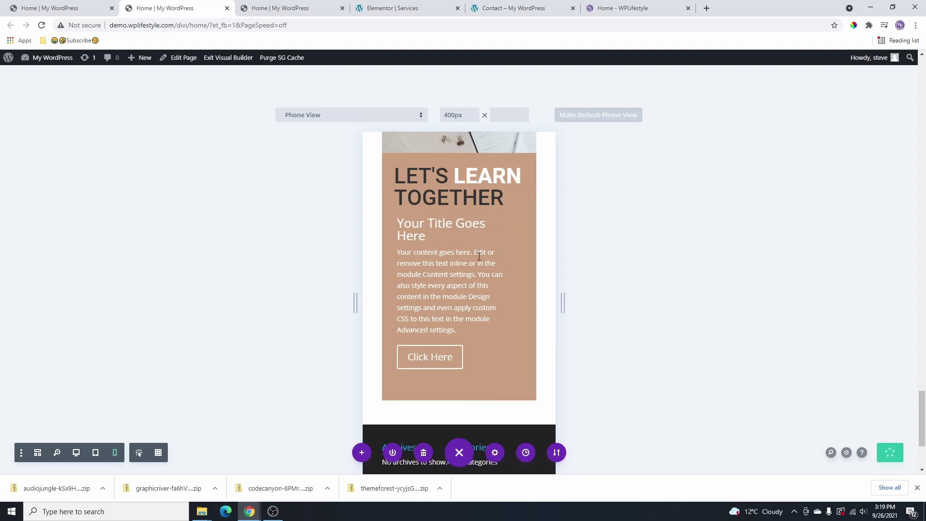
pyautogui.click(304, 8)
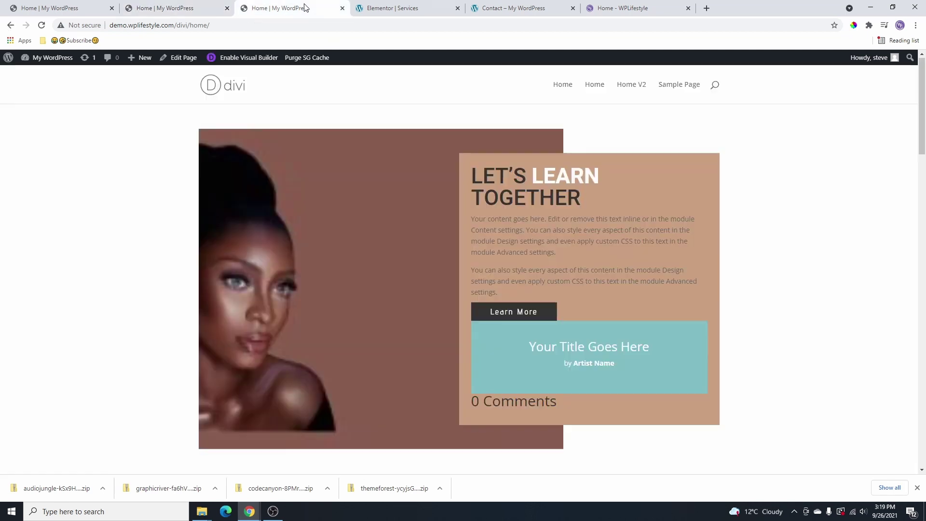
# Reload the live home page and scroll down to the LET'S LEARN TOGETHER section.
pyautogui.click(41, 25)
pyautogui.scroll(-1, 571, 373)
pyautogui.scroll(-15, 571, 372)
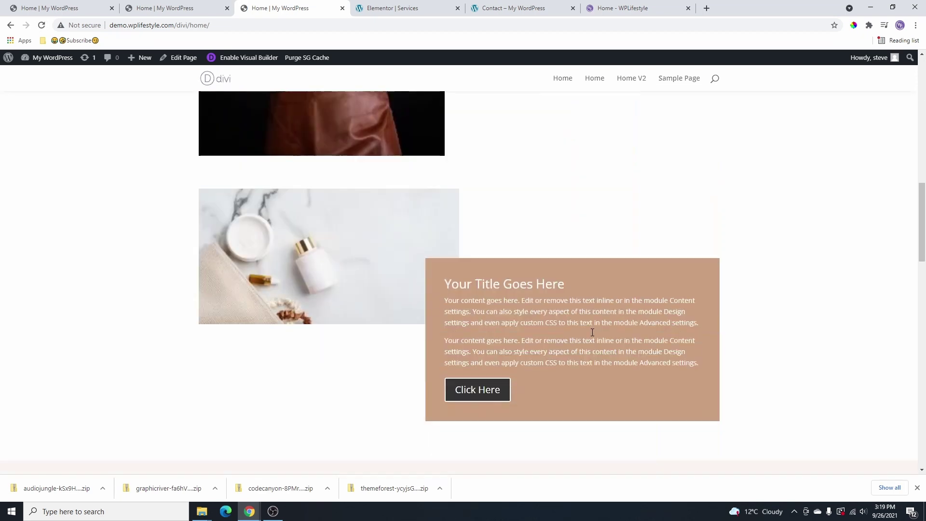
pyautogui.scroll(-3, 597, 335)
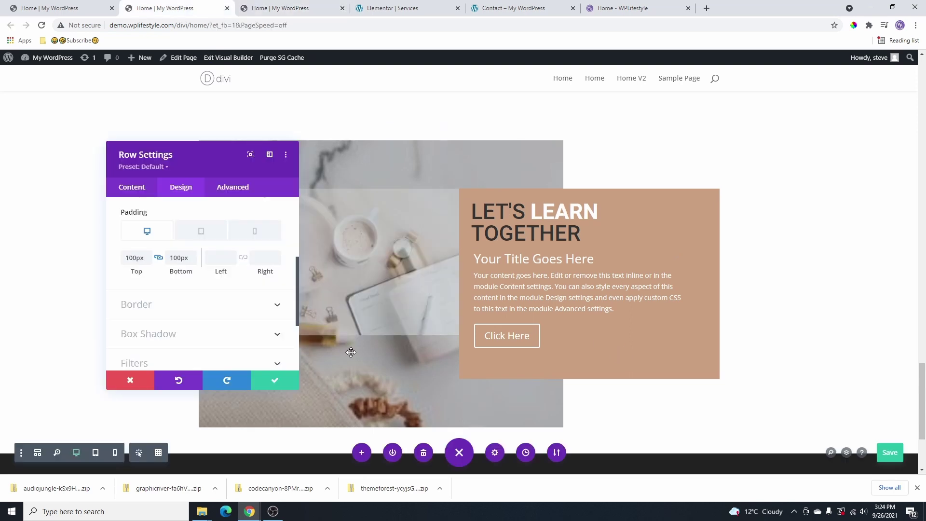
# Save the row settings and duplicate the title-and-text block inside the tan column.
pyautogui.click(292, 382)
pyautogui.click(586, 273)
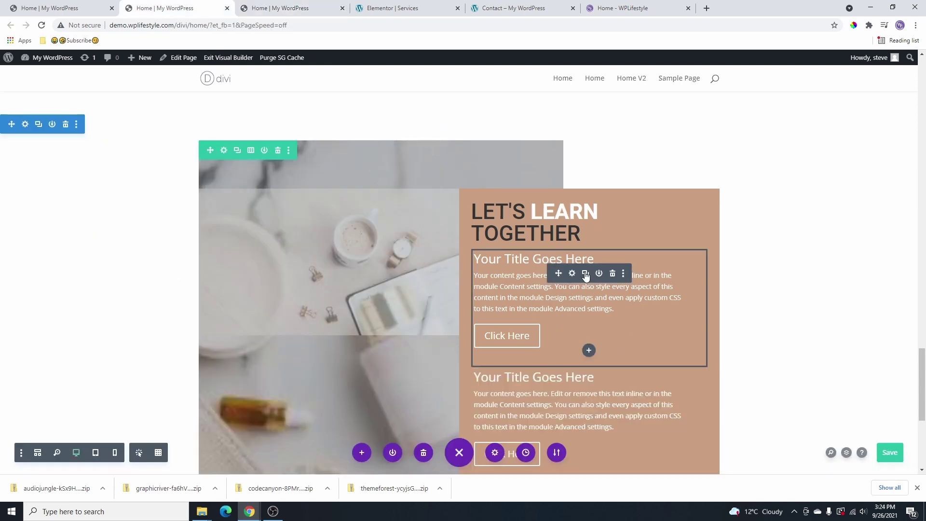
pyautogui.scroll(-4, 592, 267)
pyautogui.scroll(6, 592, 268)
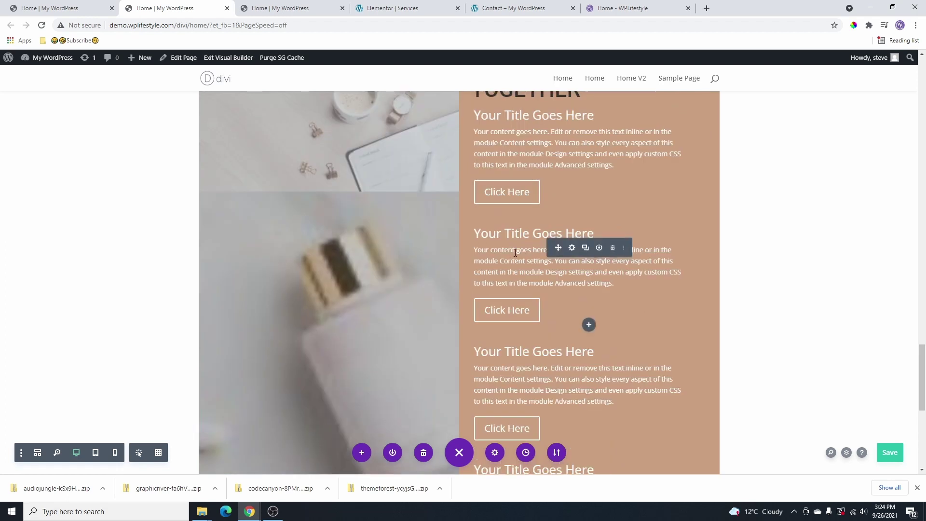
pyautogui.scroll(-7, 410, 259)
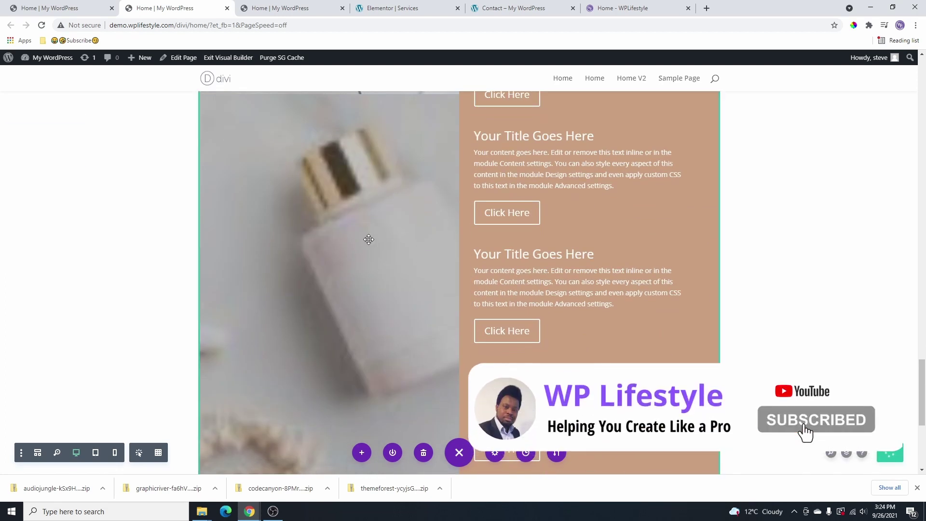
pyautogui.scroll(10, 396, 232)
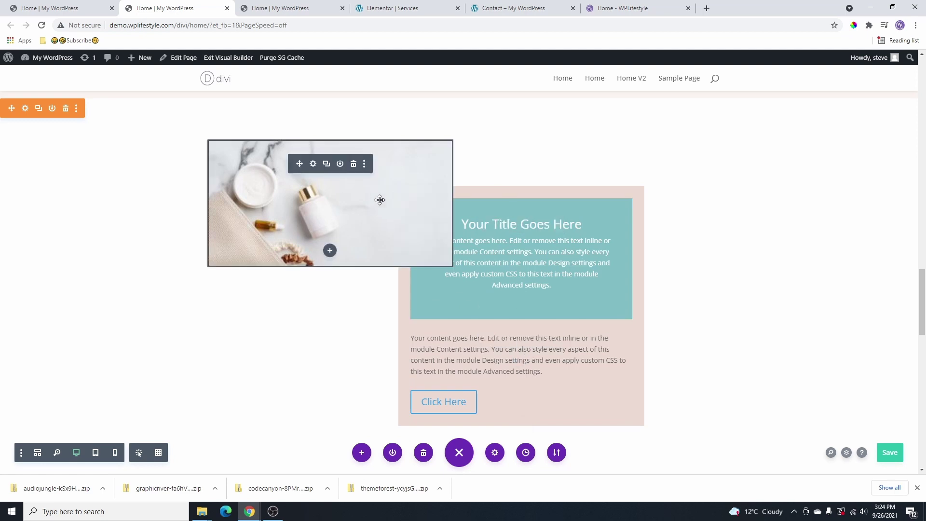
pyautogui.scroll(-7, 498, 292)
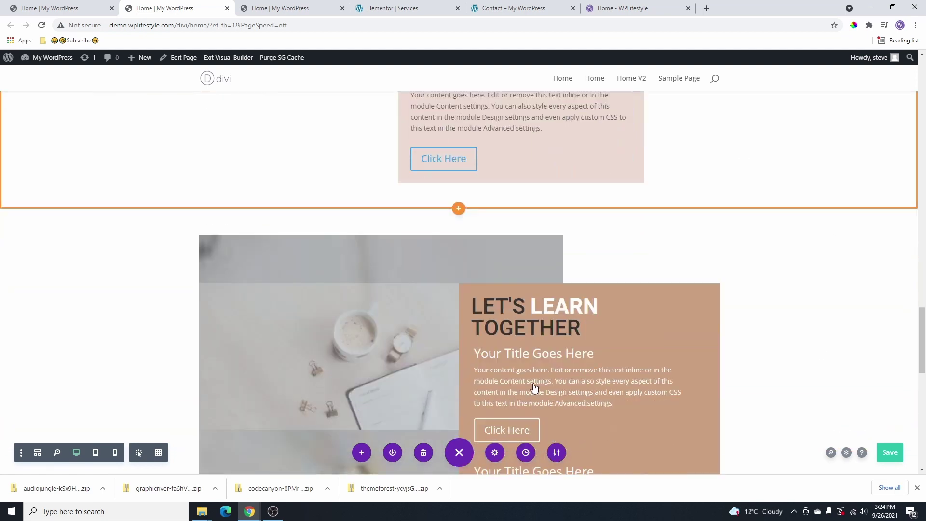
# Reload the live home page and review the 'LET'S LEARN TOGETHER' section's stacked 'Your Title Goes Here' blocks.
pyautogui.hotkey('ctrl', 'Tab')
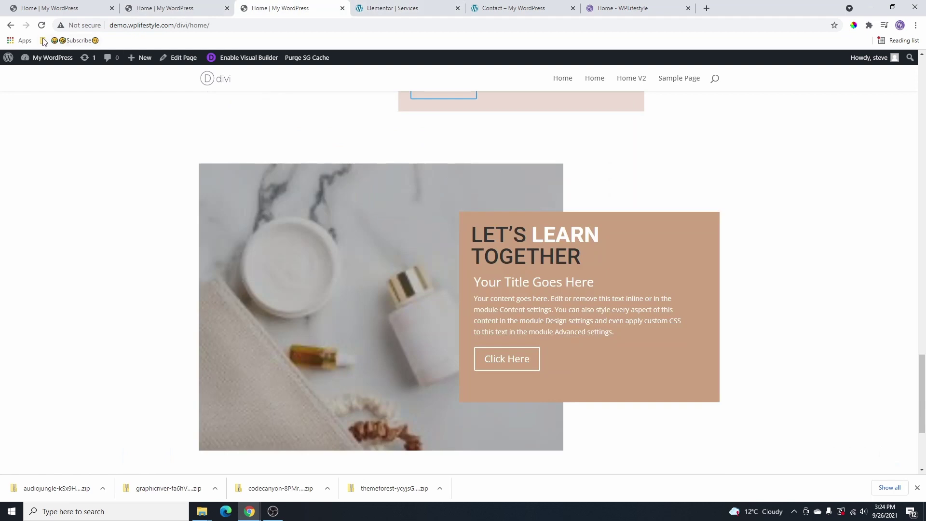
pyautogui.click(42, 25)
pyautogui.scroll(-5, 451, 291)
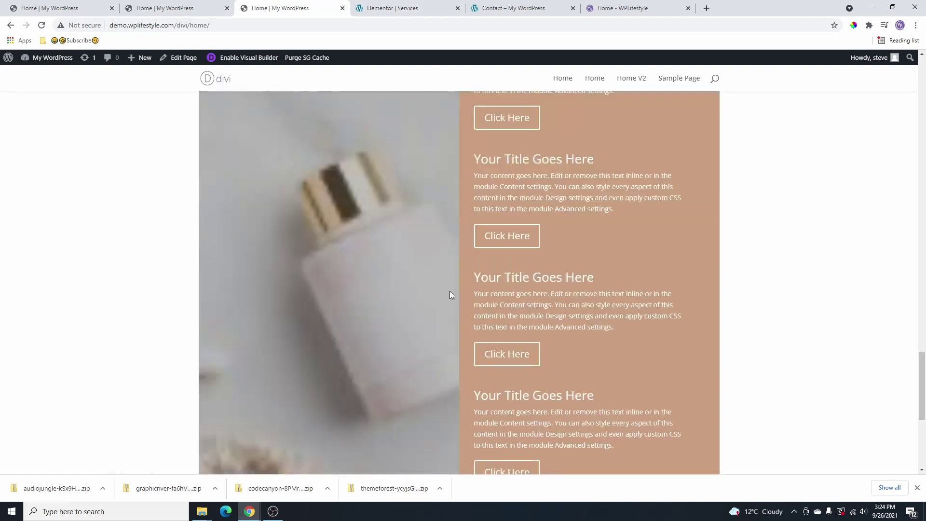
pyautogui.scroll(10, 415, 341)
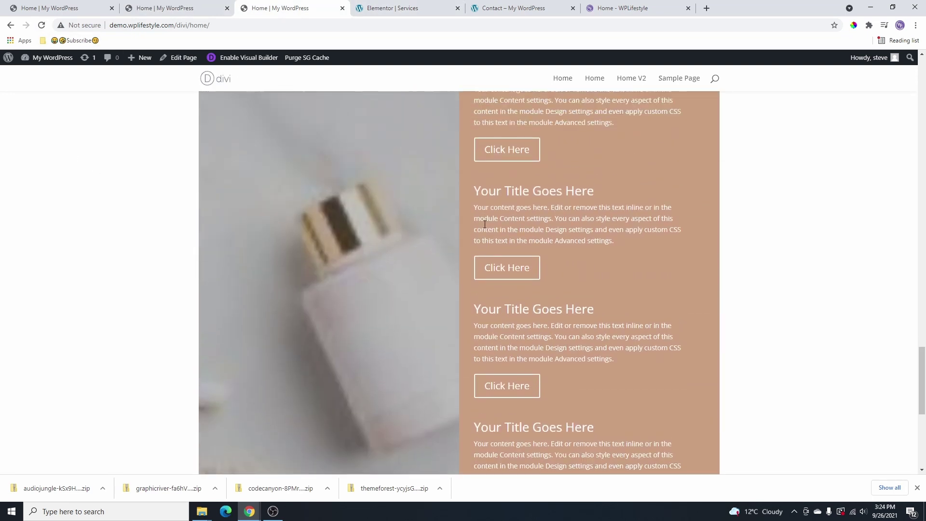
pyautogui.scroll(-7, 374, 266)
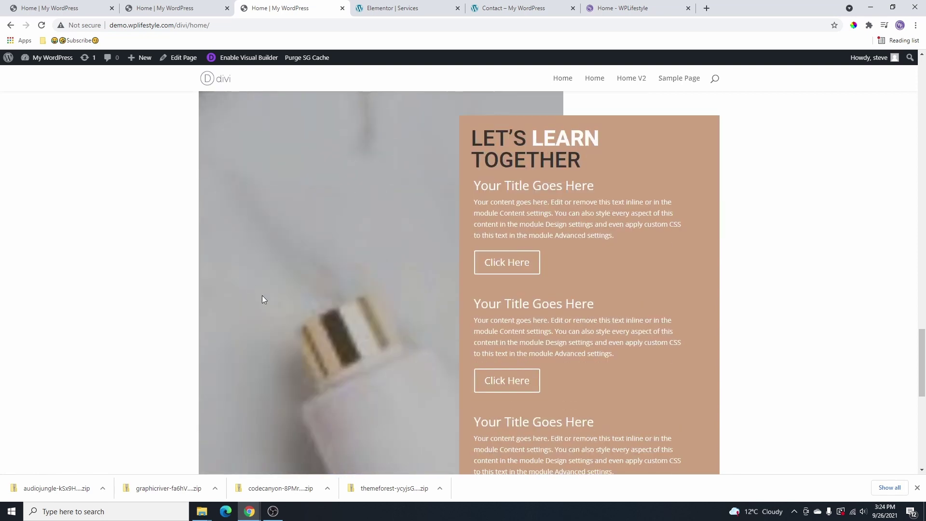
pyautogui.scroll(8, 470, 392)
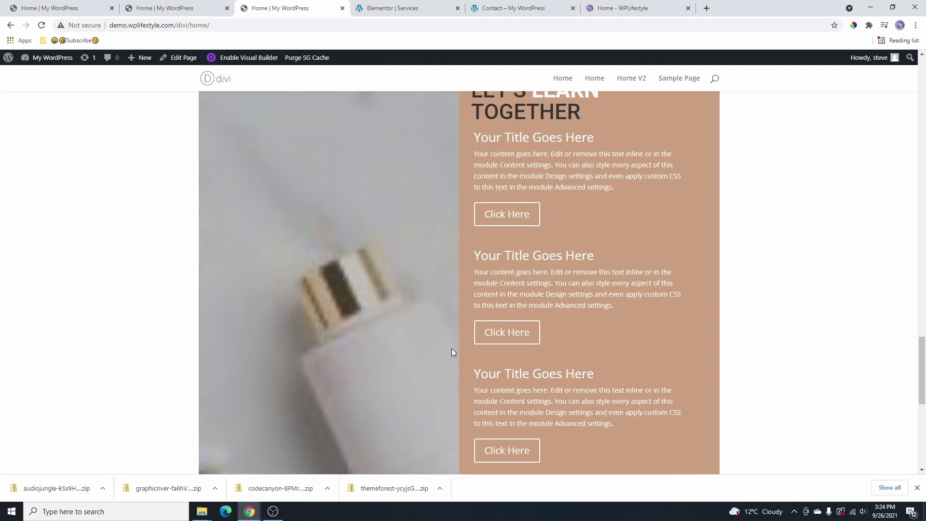
pyautogui.scroll(-1, 454, 352)
pyautogui.scroll(2, 308, 353)
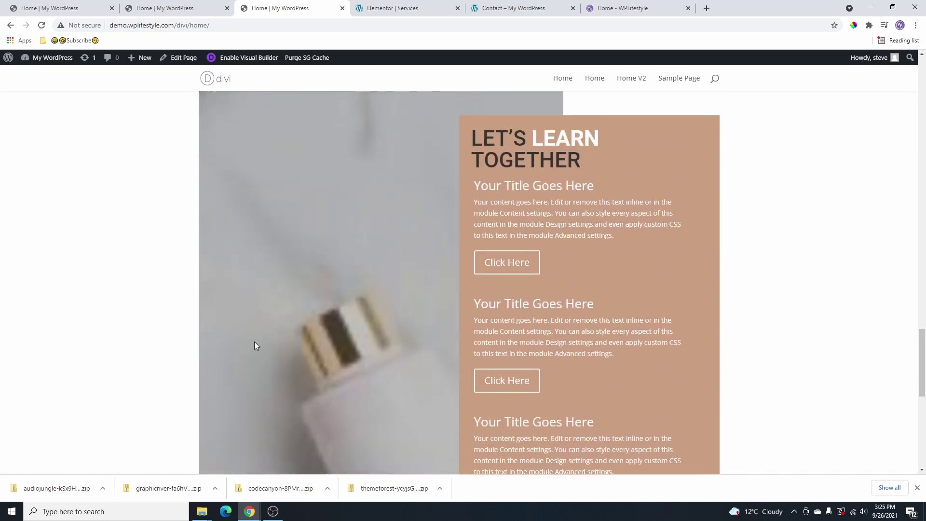